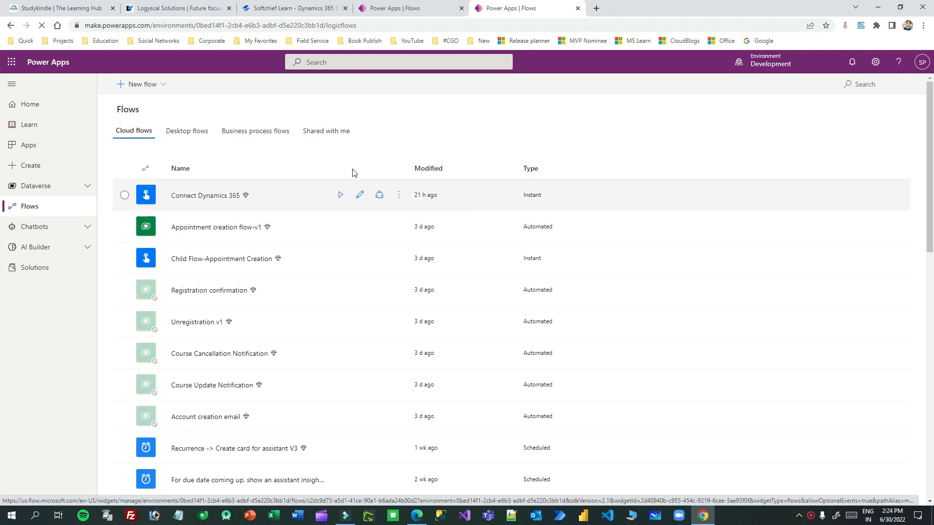
# Step: Start building a new instant cloud flow from the New flow menu
pyautogui.scroll(-12, 397, 223)
pyautogui.scroll(12, 397, 223)
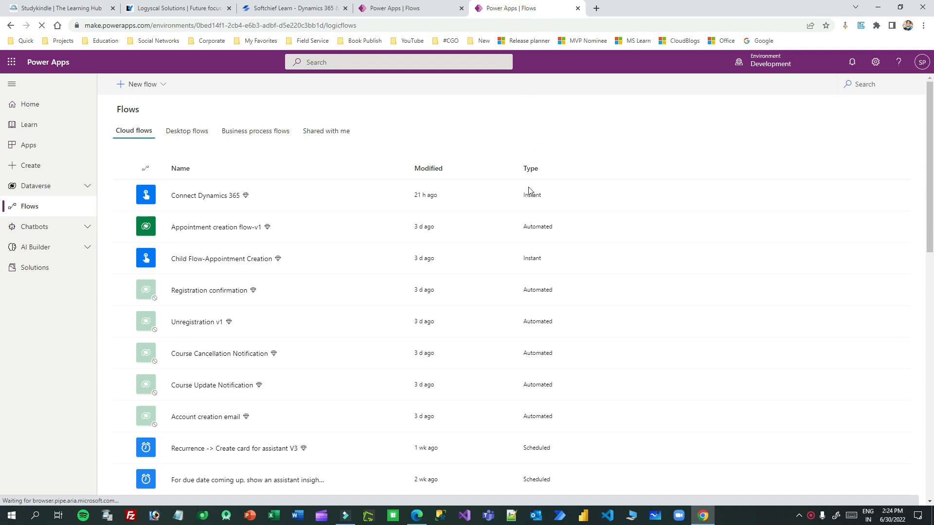
pyautogui.scroll(-2, 525, 224)
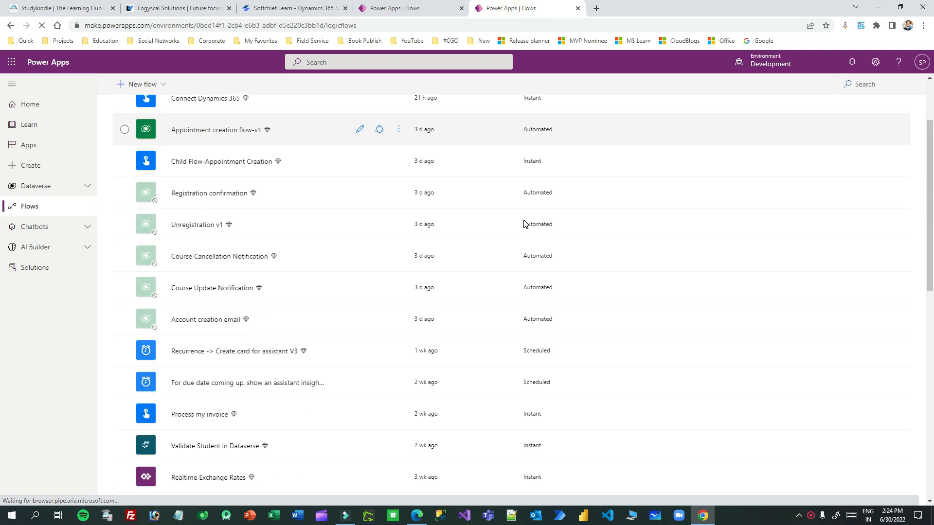
pyautogui.scroll(-8, 524, 224)
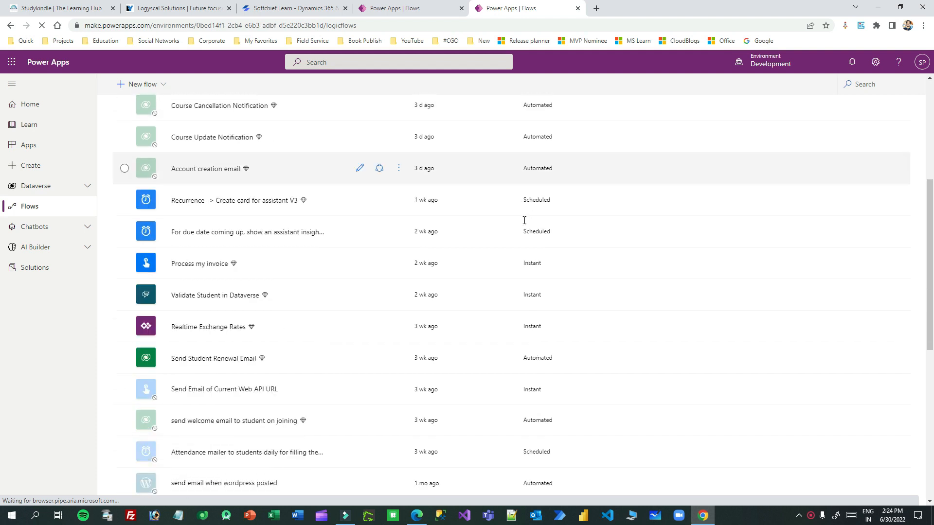
pyautogui.scroll(10, 538, 255)
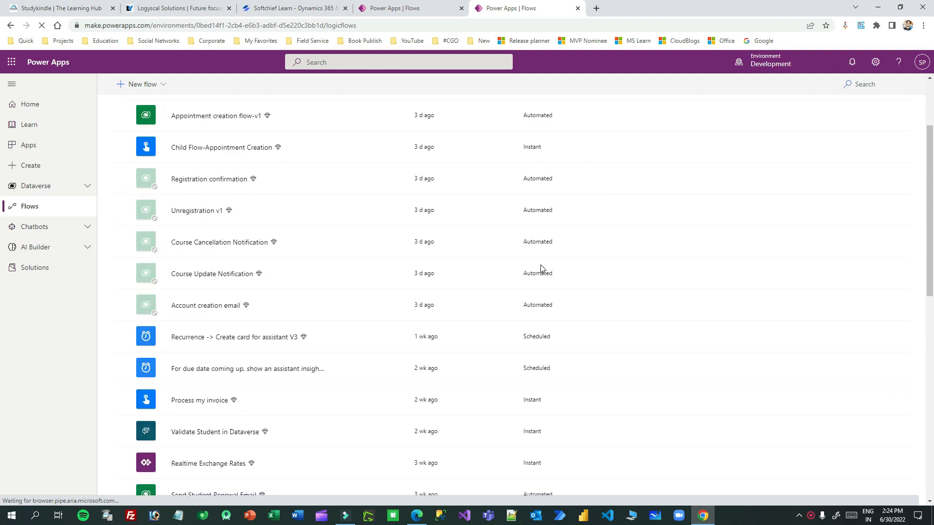
pyautogui.click(157, 87)
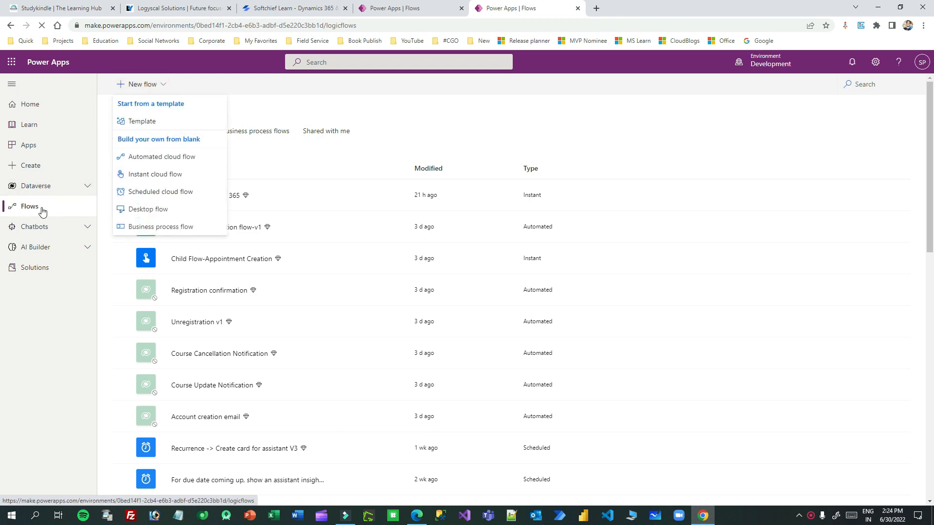
pyautogui.click(158, 85)
pyautogui.click(159, 86)
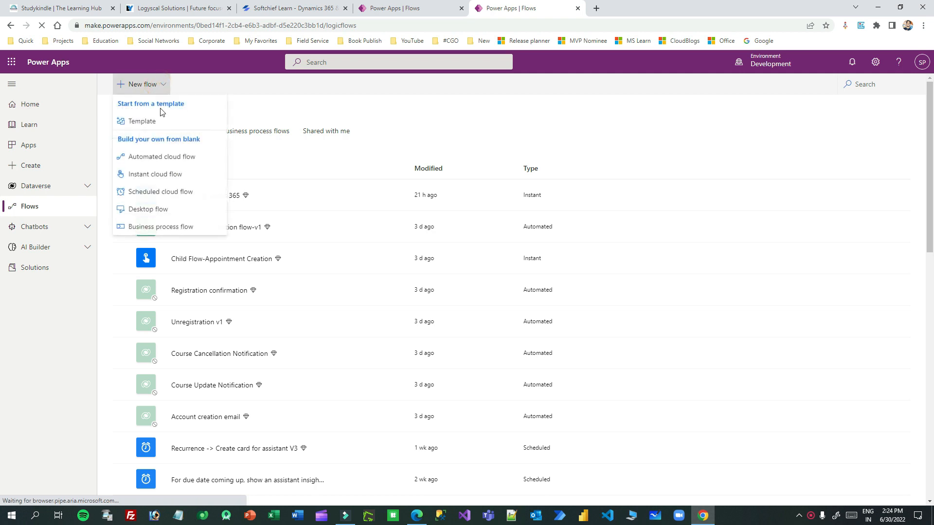
pyautogui.click(170, 174)
# Step: Name the flow 'Create Student Flow', choose Manually trigger a flow, and create it
pyautogui.click(622, 203)
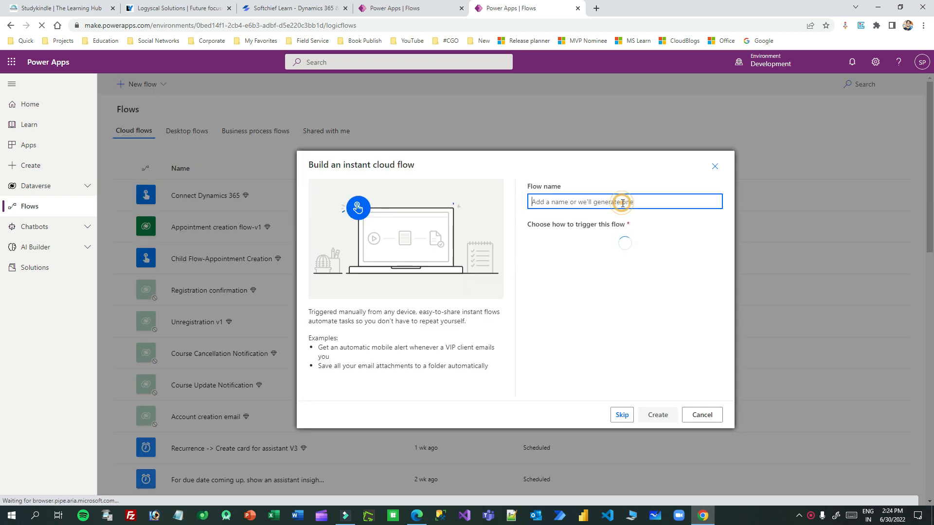
pyautogui.write('Creste')
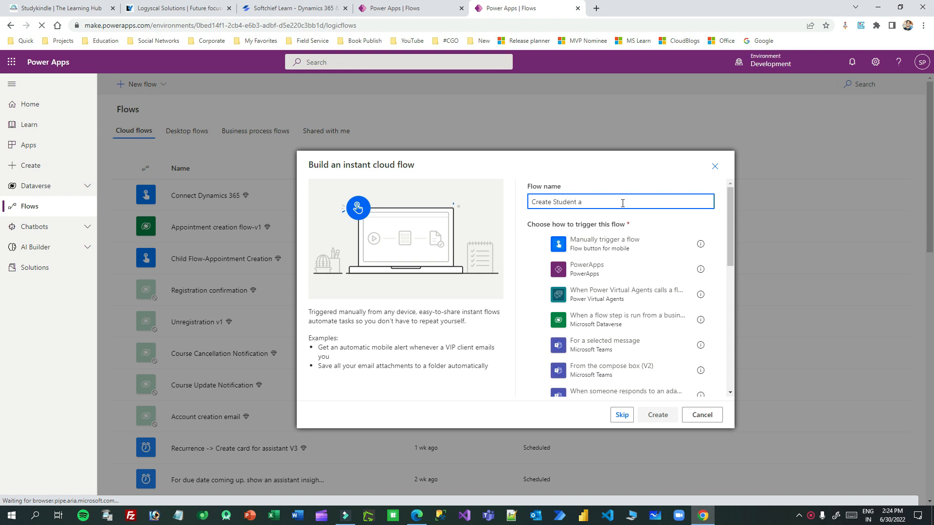
pyautogui.write('Student FLow')
pyautogui.click(577, 202)
pyautogui.rightClick(581, 202)
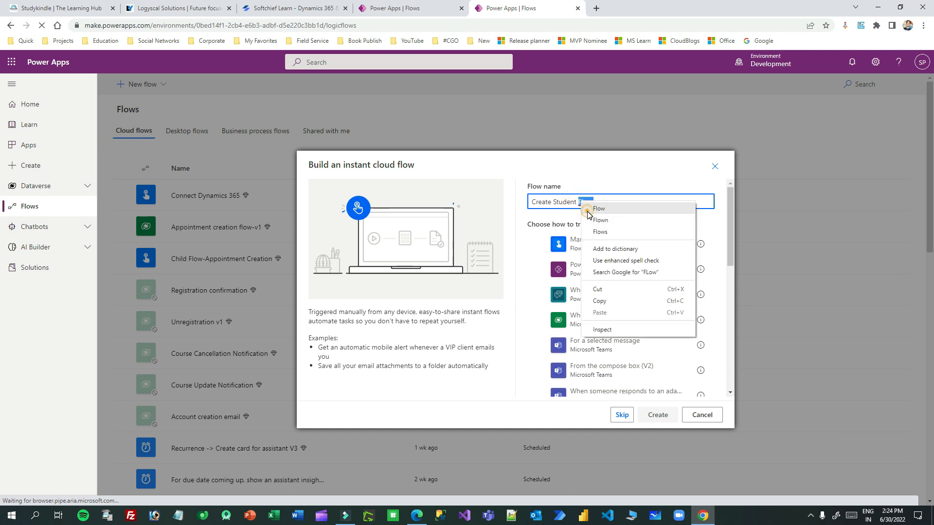
pyautogui.click(598, 208)
pyautogui.click(603, 242)
pyautogui.click(657, 415)
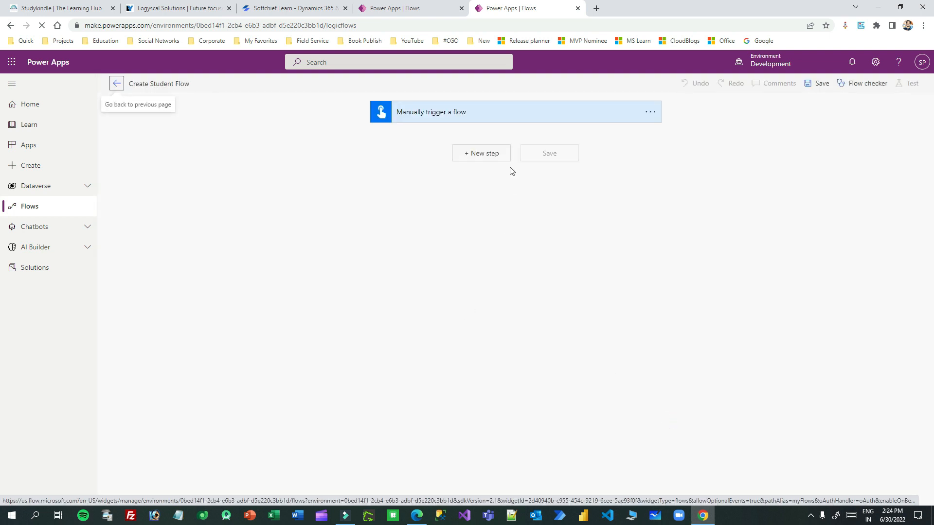
# Step: Add three text inputs to the manual trigger
pyautogui.click(477, 116)
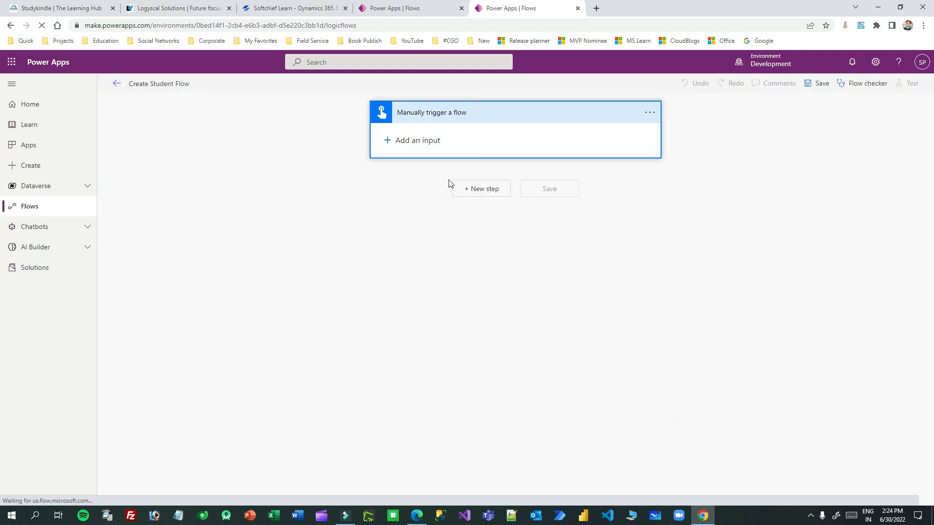
pyautogui.click(387, 140)
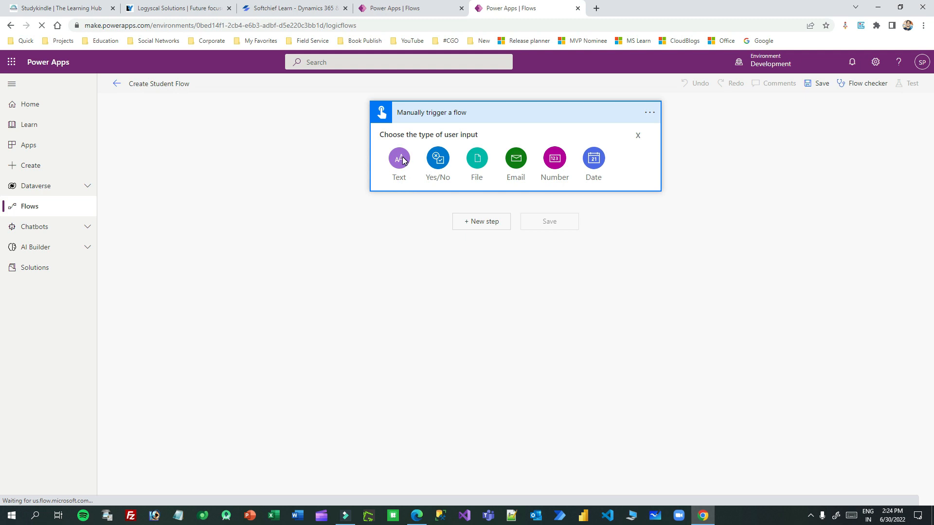
pyautogui.click(402, 160)
pyautogui.click(390, 168)
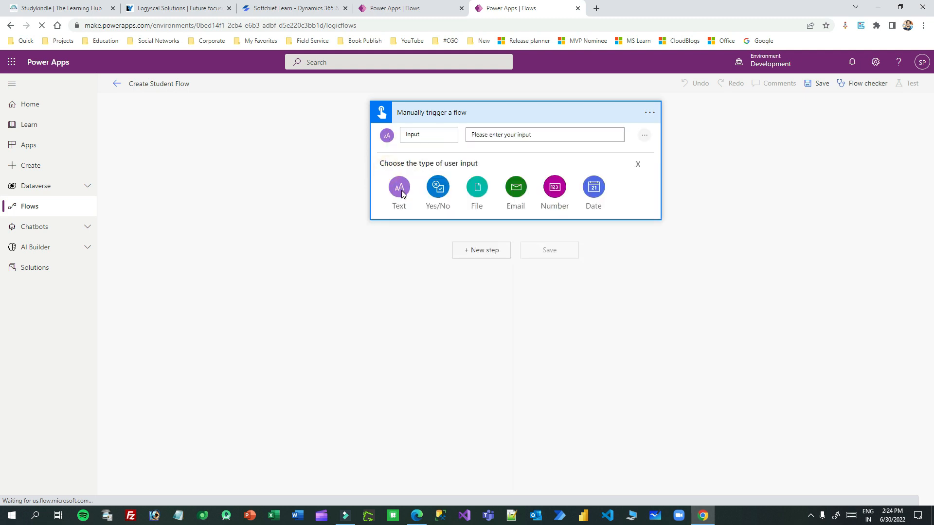
pyautogui.click(402, 191)
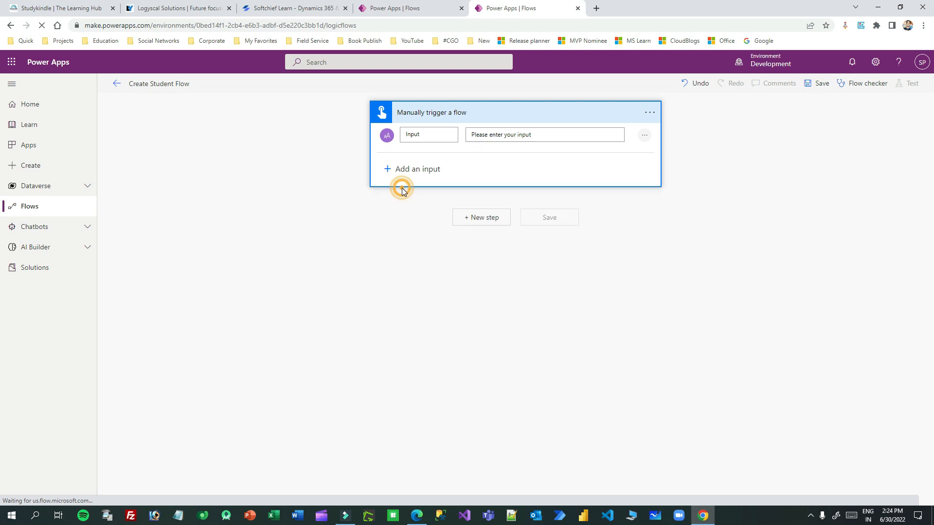
pyautogui.click(388, 206)
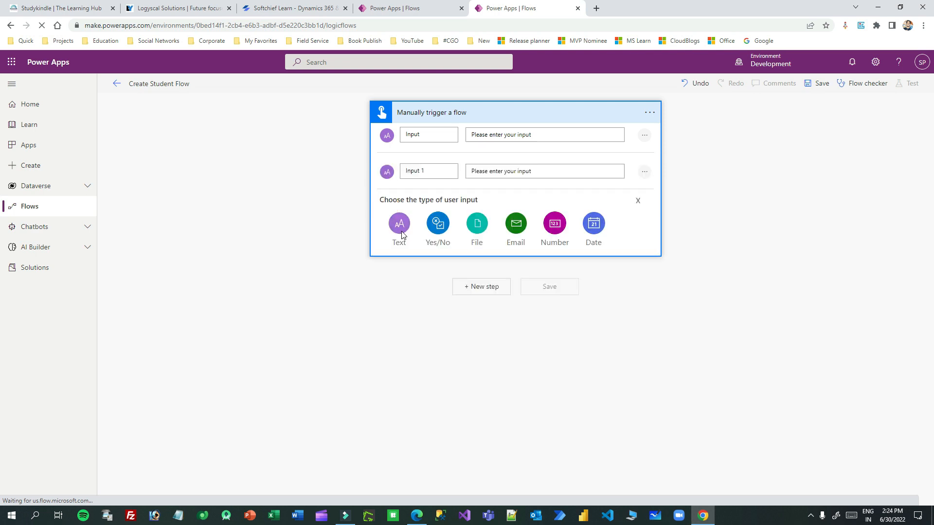
pyautogui.click(400, 224)
# Step: Rename the three trigger inputs to Name, Email and Phone
pyautogui.click(434, 134)
pyautogui.write('Na')
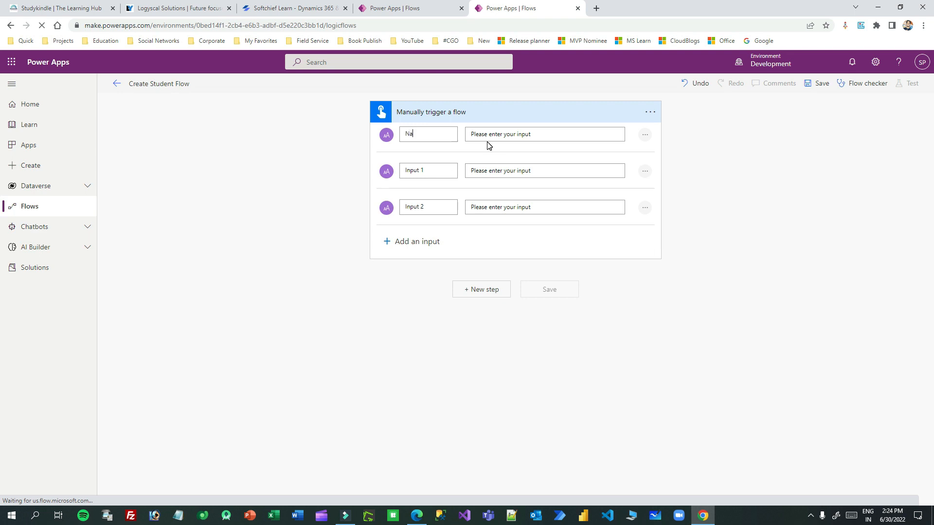
pyautogui.write('mn')
pyautogui.press('BackSpace')
pyautogui.click(435, 171)
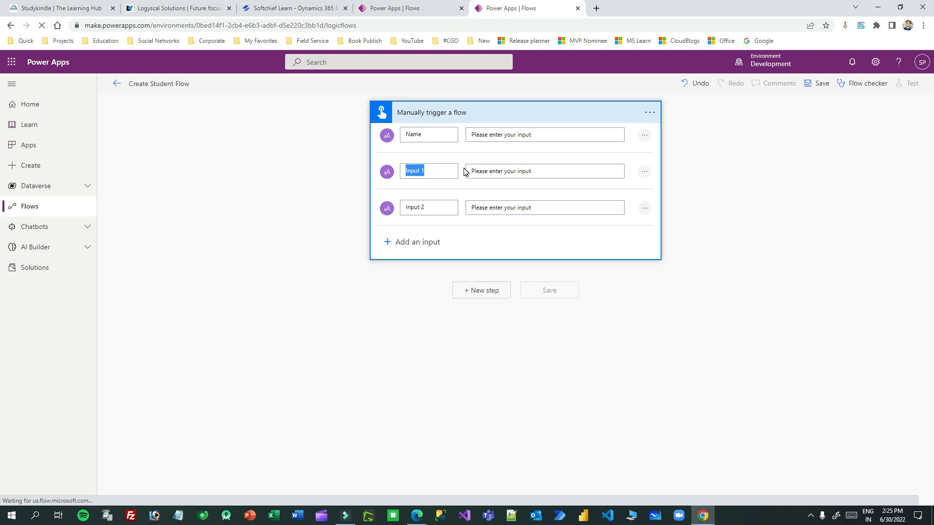
pyautogui.write('Email')
pyautogui.click(435, 207)
pyautogui.tripleClick(427, 207)
pyautogui.write('Phone')
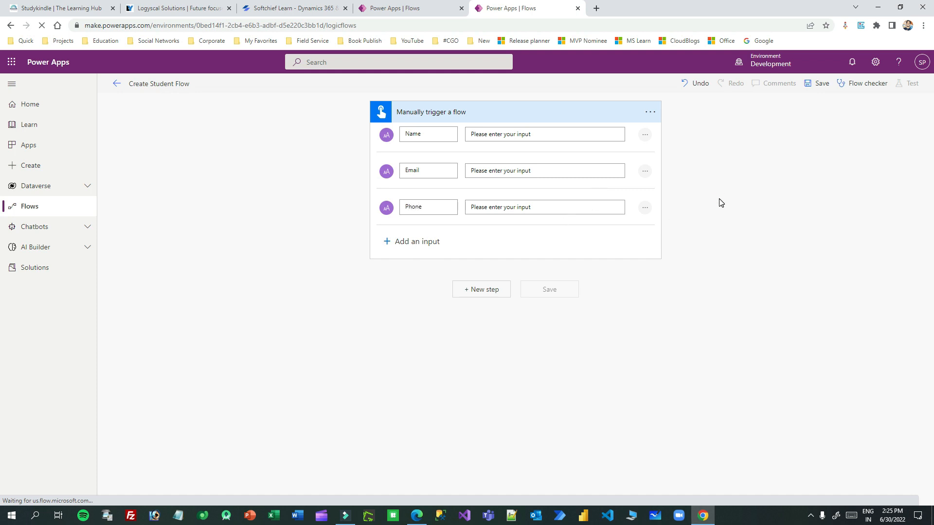
pyautogui.click(586, 111)
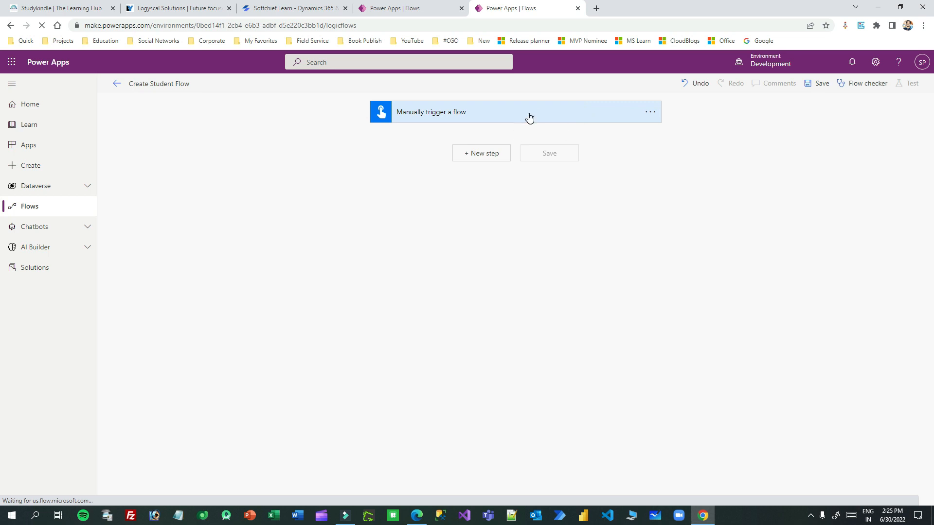
# Step: Add a Microsoft Dataverse 'Add a new row' step after the trigger
pyautogui.click(529, 118)
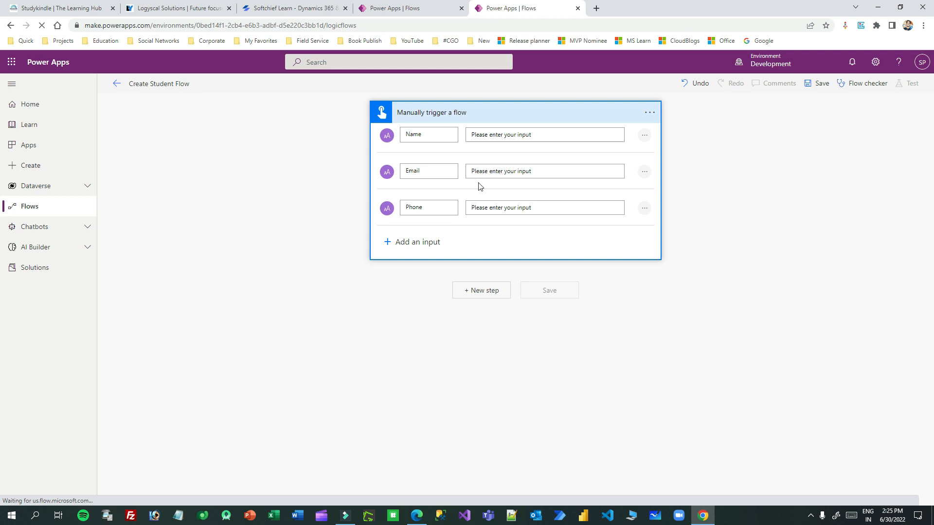
pyautogui.click(489, 115)
pyautogui.click(493, 154)
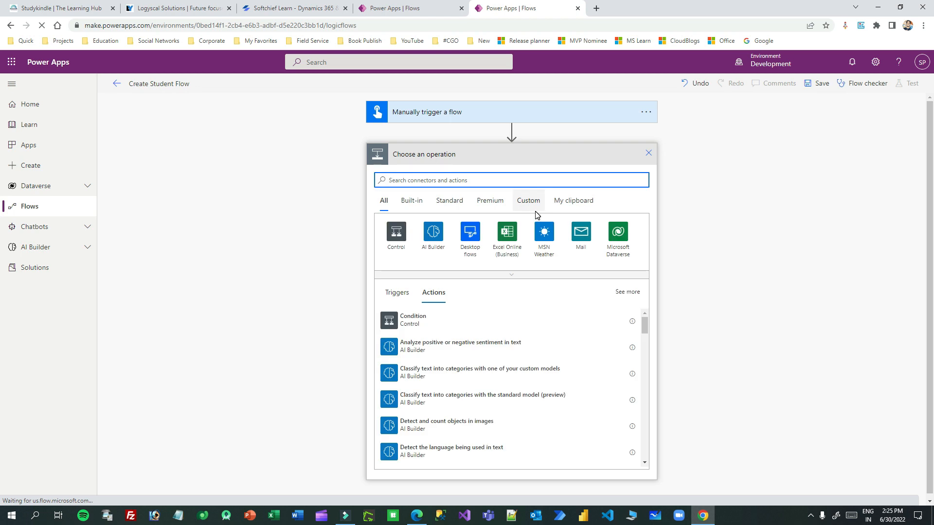
pyautogui.click(617, 233)
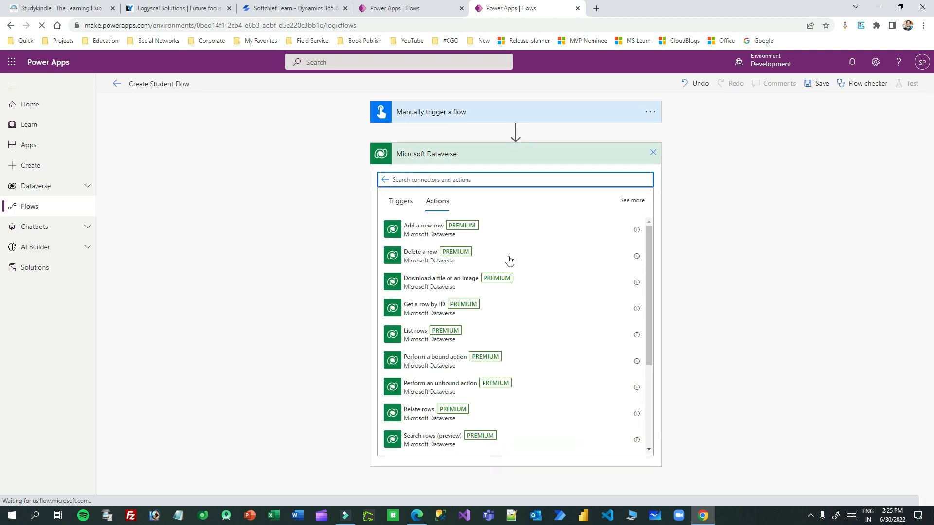
pyautogui.click(411, 231)
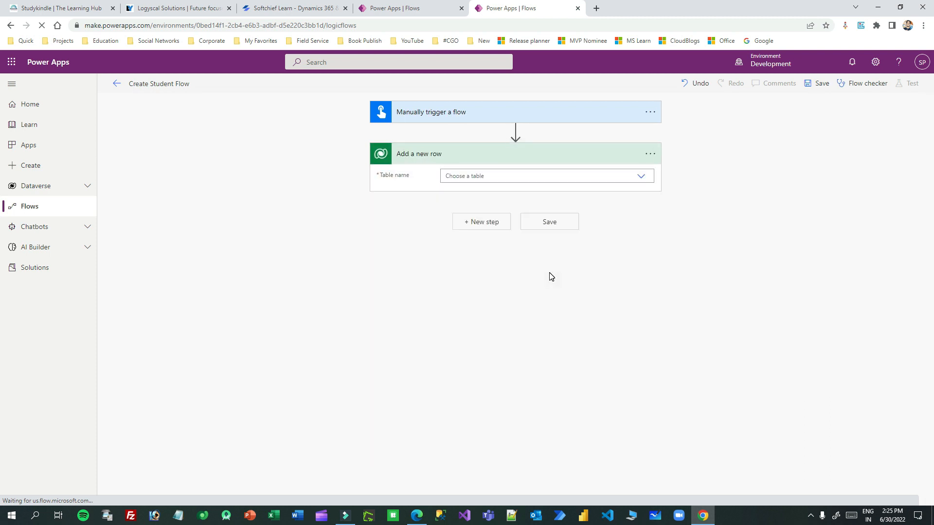
# Step: Set the new row step's table to Students
pyautogui.click(489, 177)
pyautogui.write('stude')
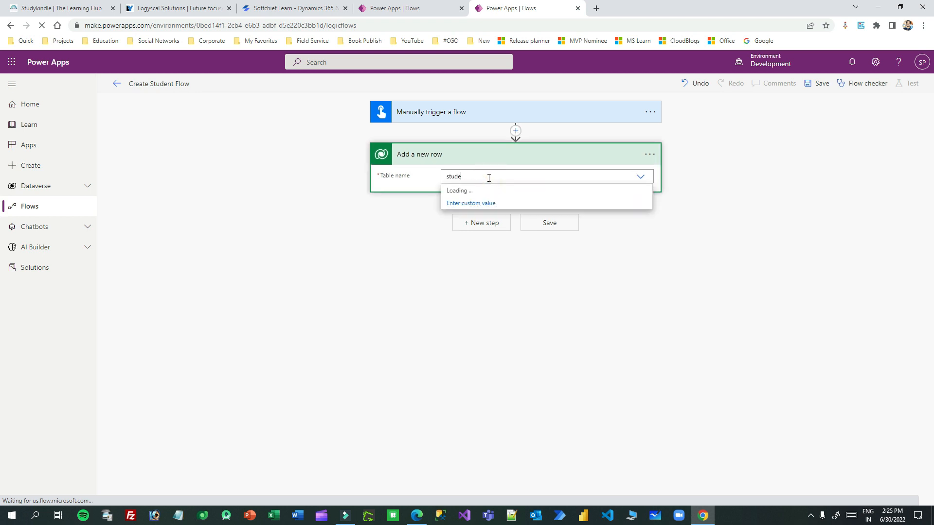
pyautogui.click(490, 217)
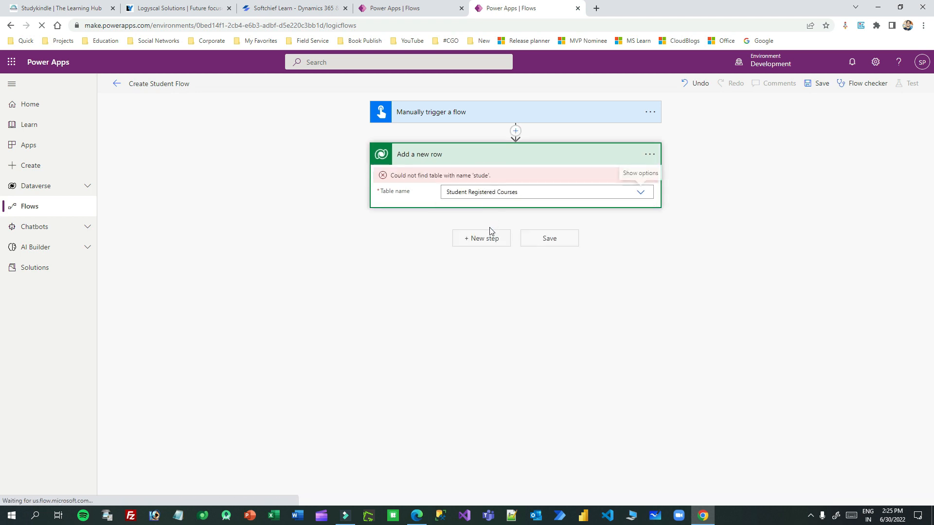
pyautogui.click(497, 191)
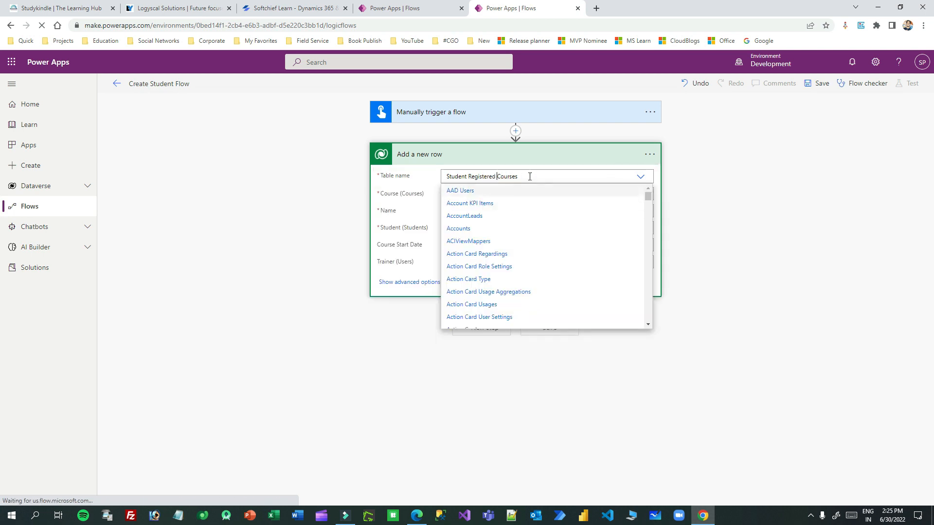
pyautogui.tripleClick(521, 176)
pyautogui.write('student')
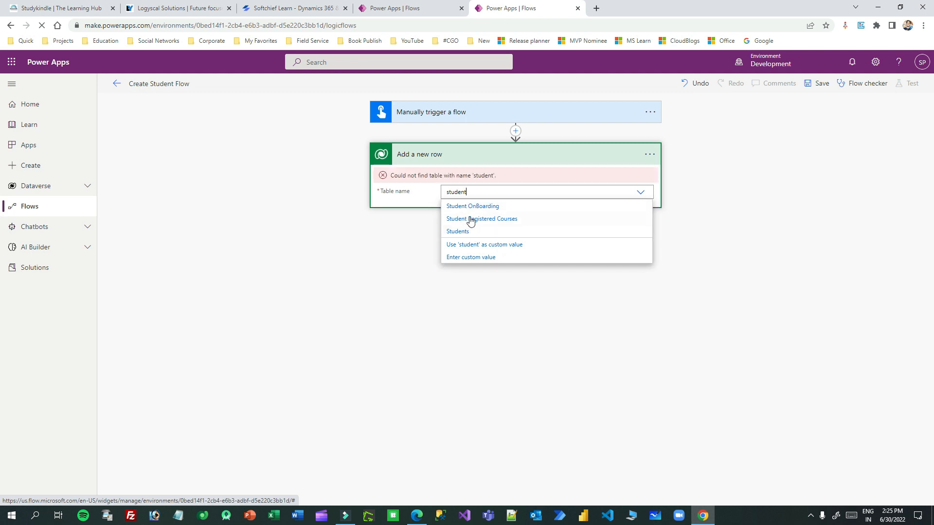
pyautogui.click(511, 233)
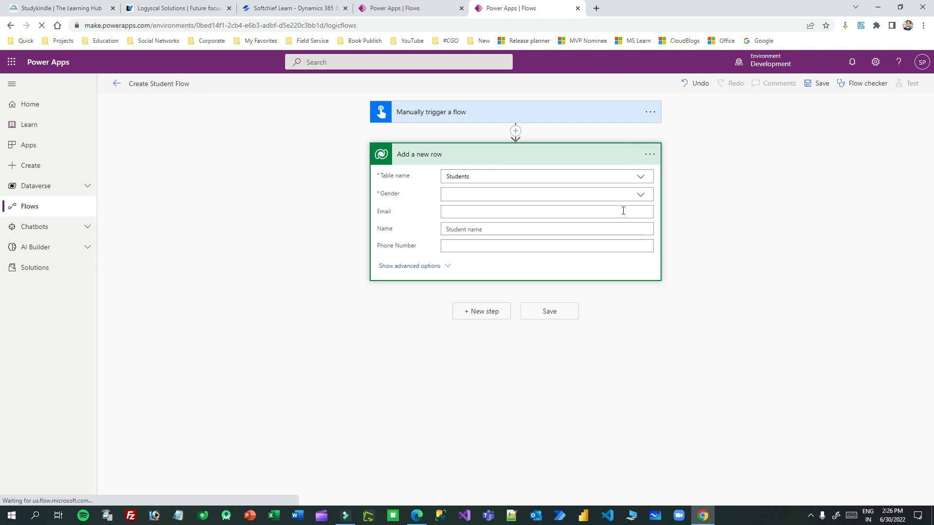
# Step: Set Gender to Male and map the trigger's Email input into the Email field
pyautogui.click(639, 196)
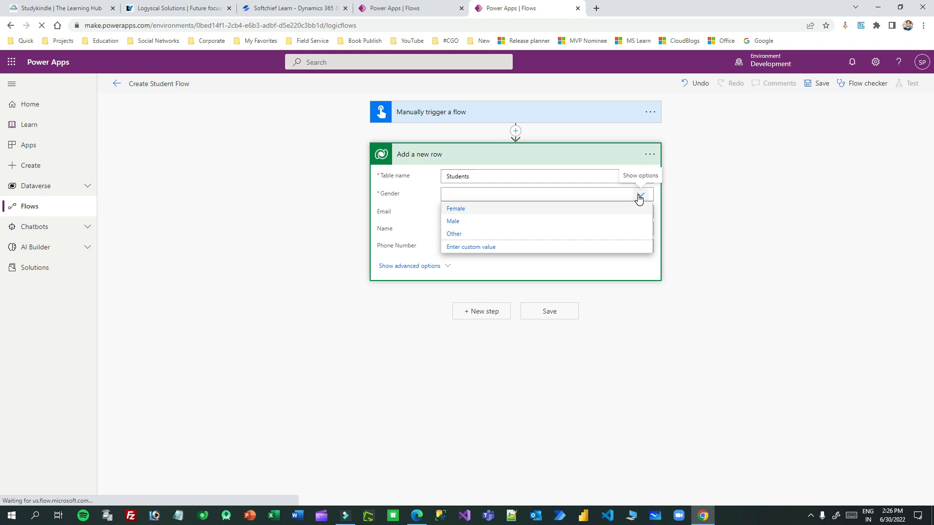
pyautogui.click(459, 224)
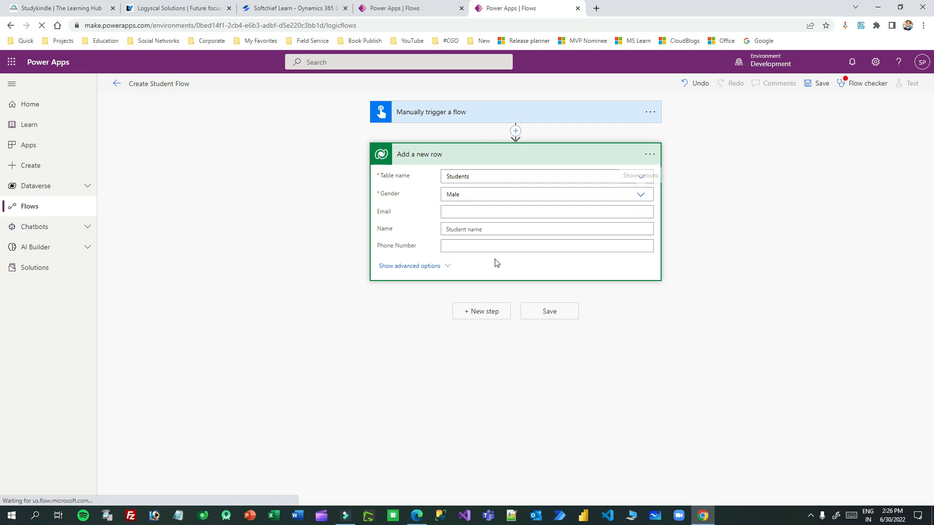
pyautogui.click(458, 210)
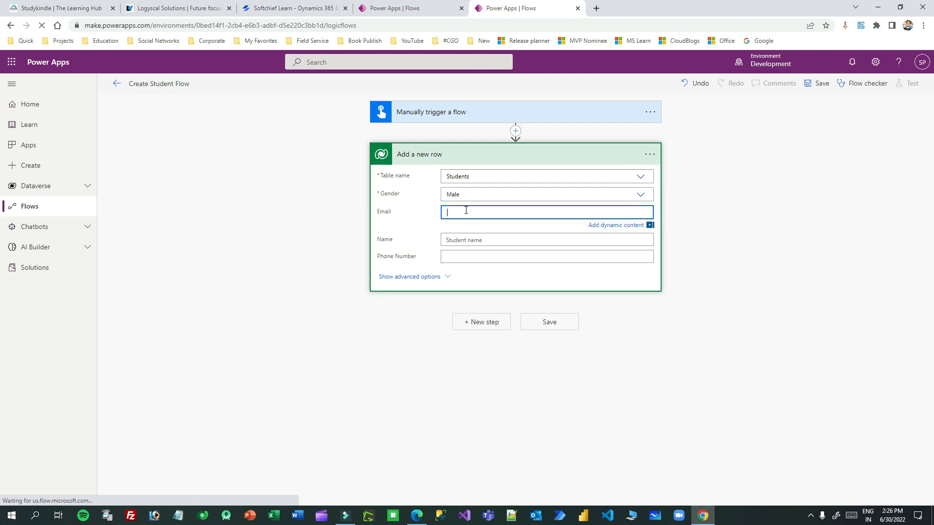
pyautogui.scroll(-3, 773, 358)
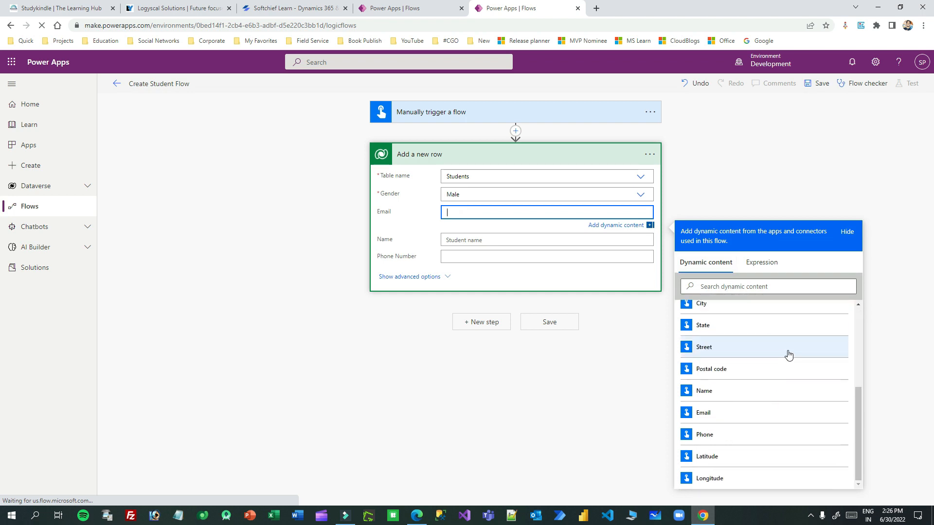
pyautogui.scroll(3, 790, 355)
pyautogui.scroll(-3, 730, 365)
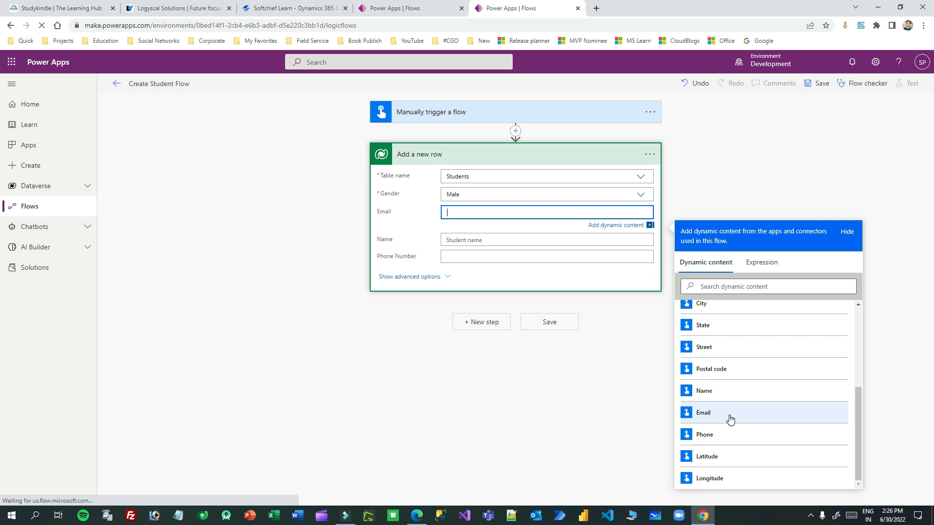
pyautogui.click(474, 111)
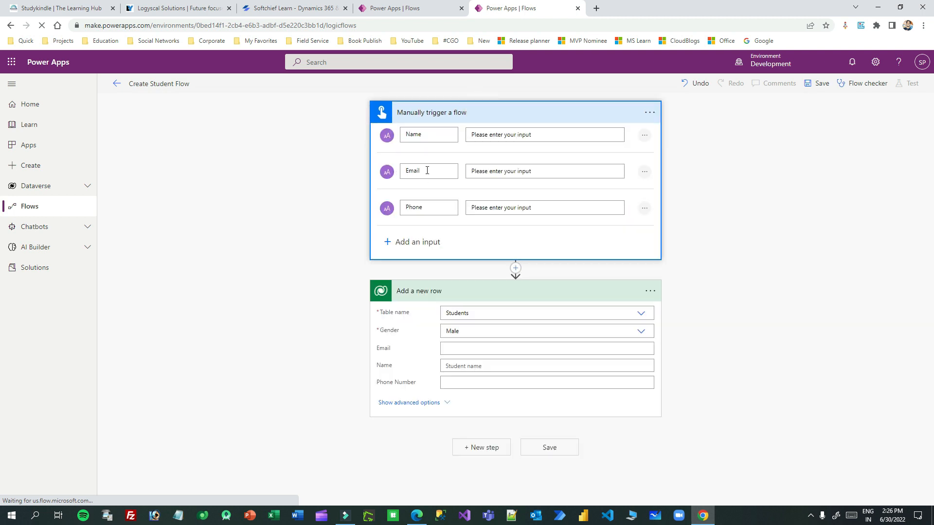
pyautogui.click(457, 349)
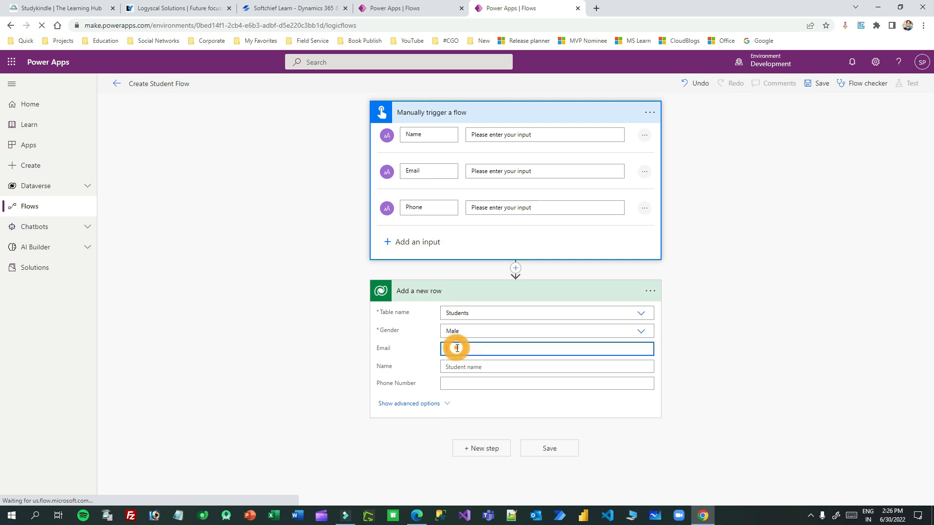
pyautogui.click(738, 424)
pyautogui.write('em')
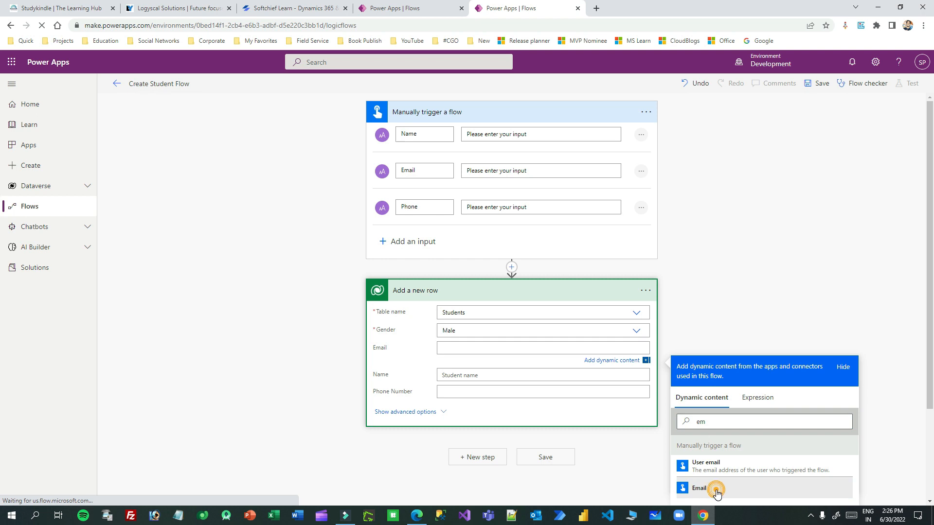
pyautogui.click(717, 492)
# Step: Map the trigger's Name and Phone inputs into the Name and Phone Number fields
pyautogui.click(487, 378)
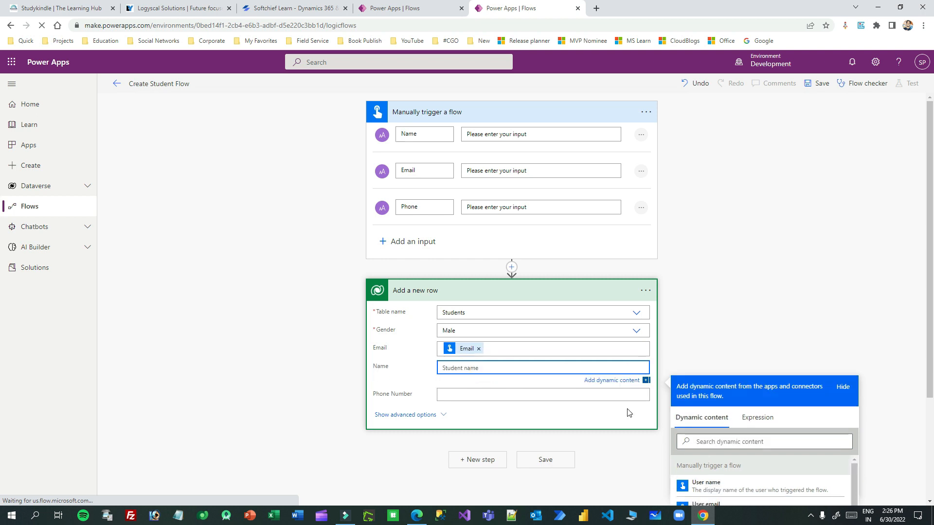
pyautogui.click(734, 440)
pyautogui.write('nam')
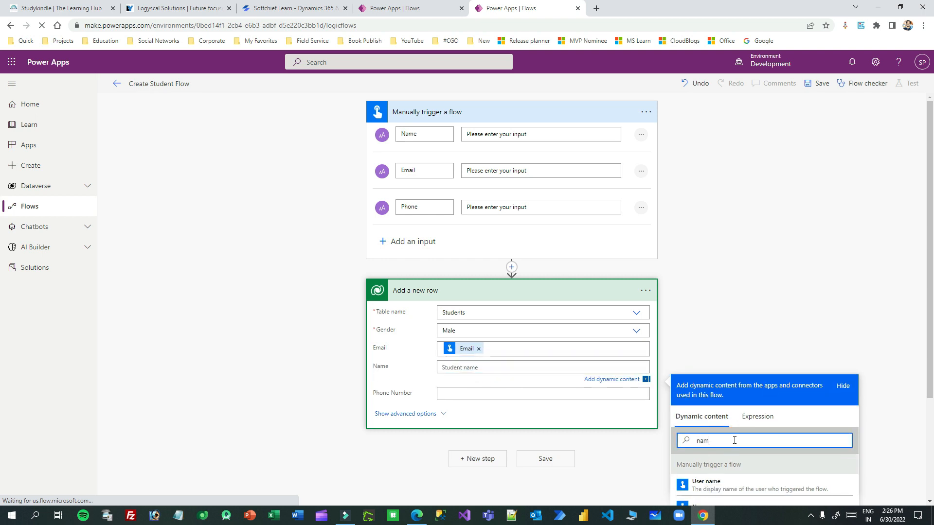
pyautogui.scroll(-2, 736, 443)
pyautogui.click(729, 413)
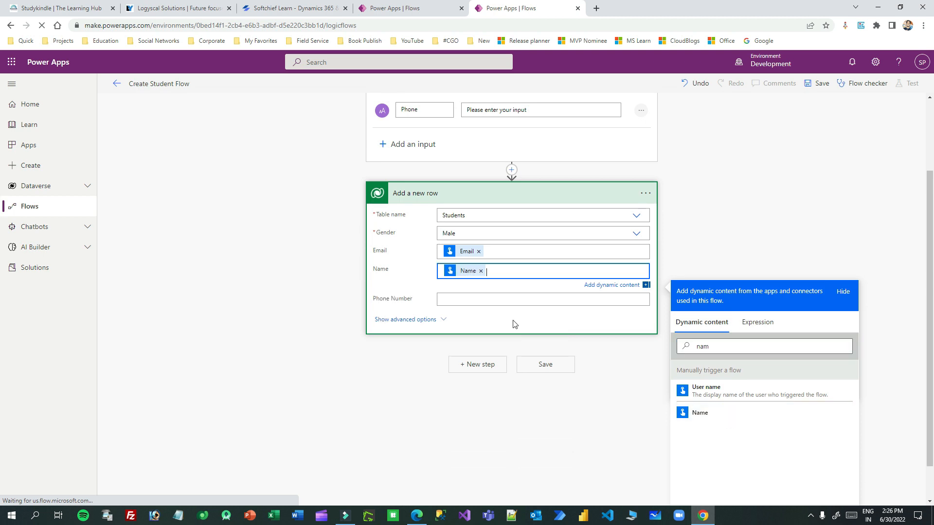
pyautogui.click(416, 287)
pyautogui.click(473, 388)
pyautogui.scroll(-2, 698, 396)
pyautogui.click(724, 364)
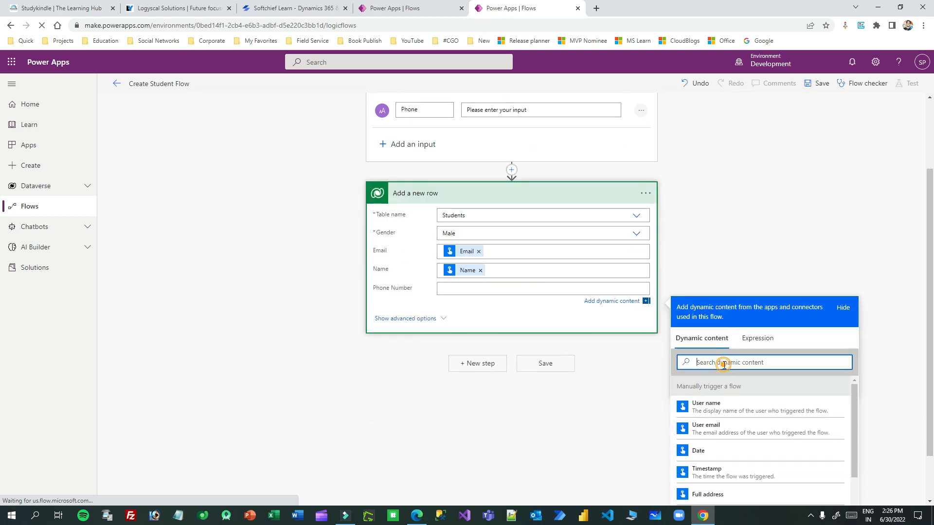
pyautogui.write('ph')
pyautogui.click(703, 403)
# Step: Review the Add a new row mappings and save the flow
pyautogui.click(558, 289)
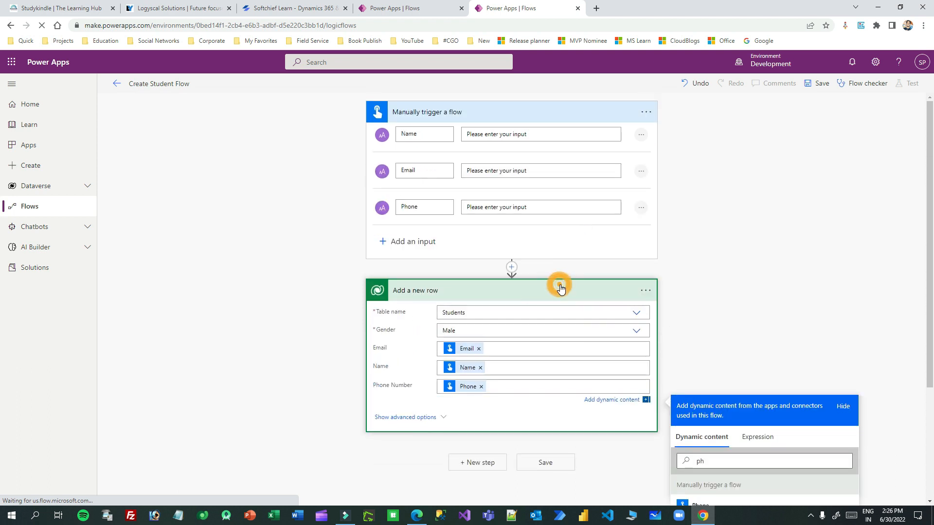
pyautogui.click(529, 117)
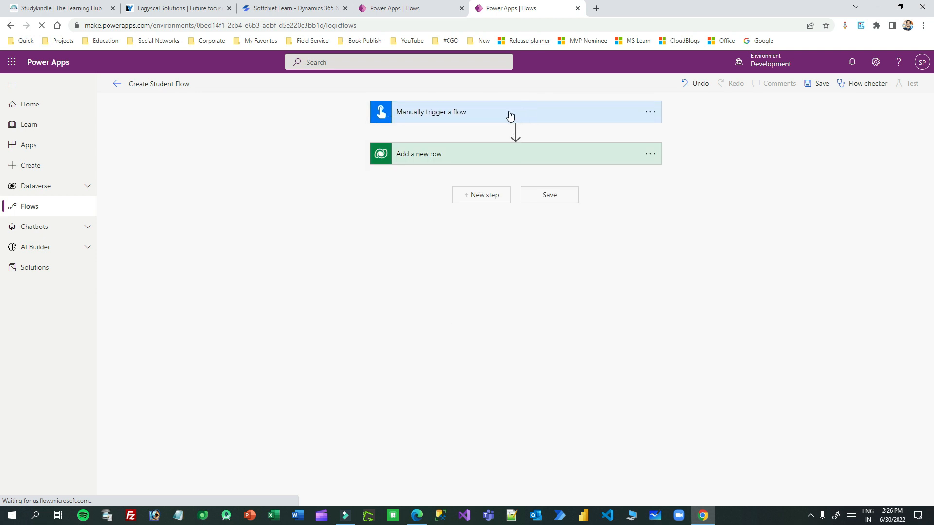
pyautogui.click(521, 156)
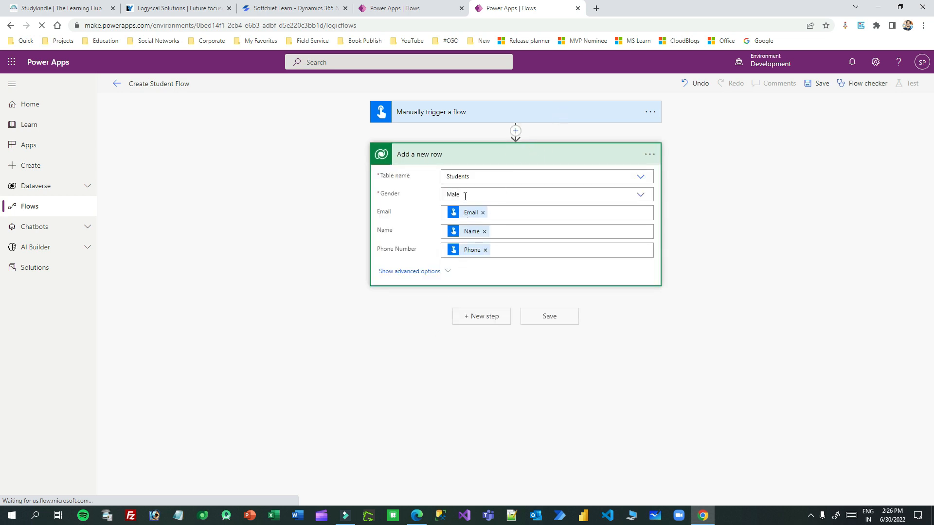
pyautogui.click(820, 90)
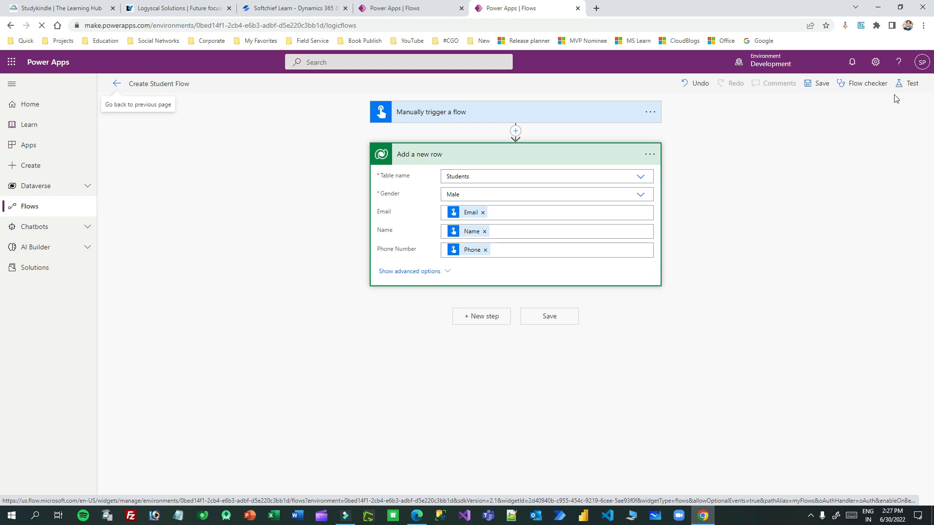
# Step: Start a manual test of the flow
pyautogui.click(905, 85)
pyautogui.click(781, 107)
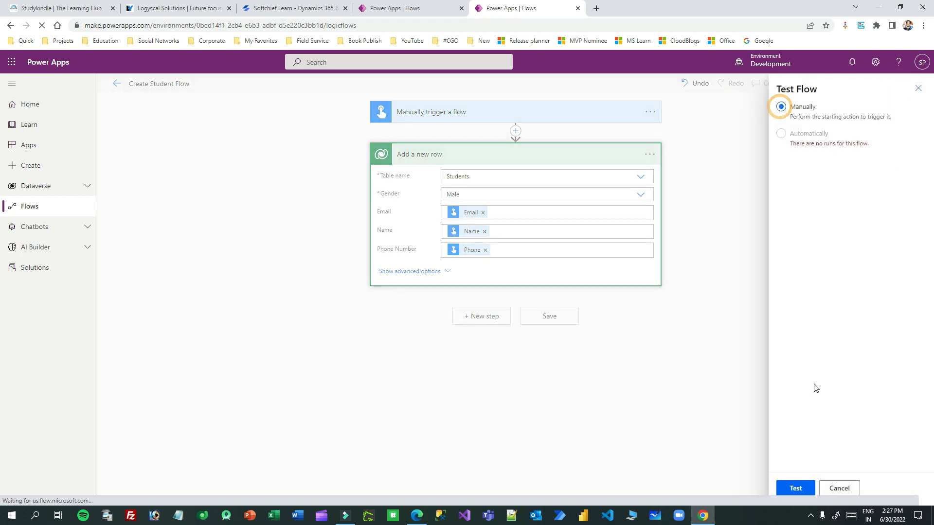
pyautogui.click(796, 487)
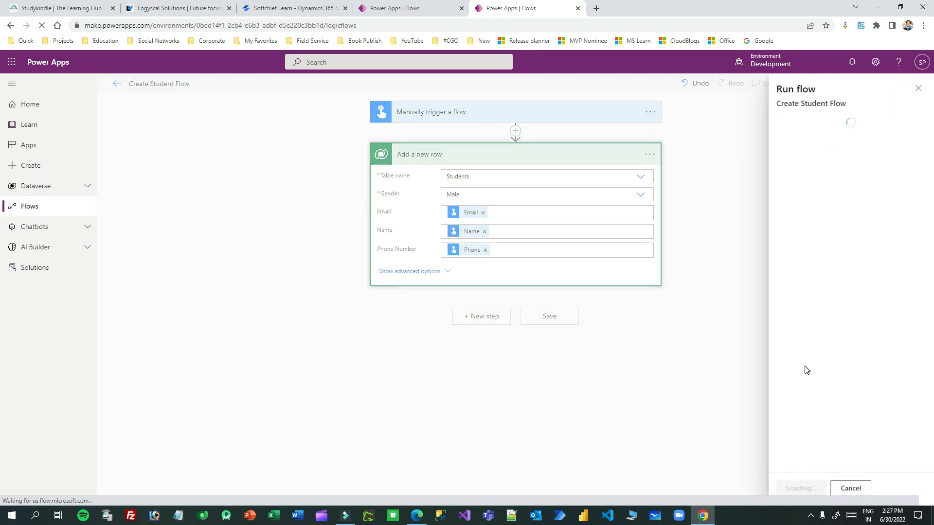
# Step: Run the flow with name 'Student', a sample email, and a sample phone number
pyautogui.click(810, 152)
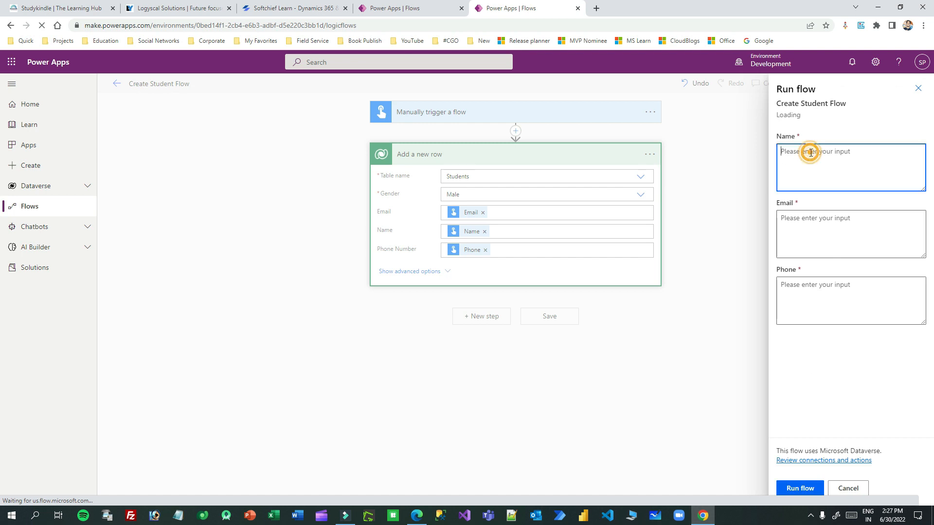
pyautogui.write('Student1')
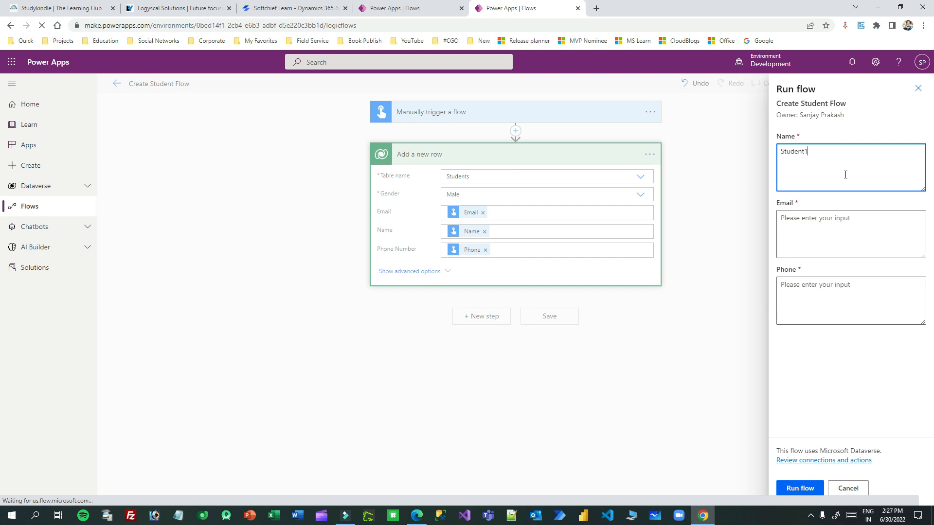
pyautogui.click(821, 224)
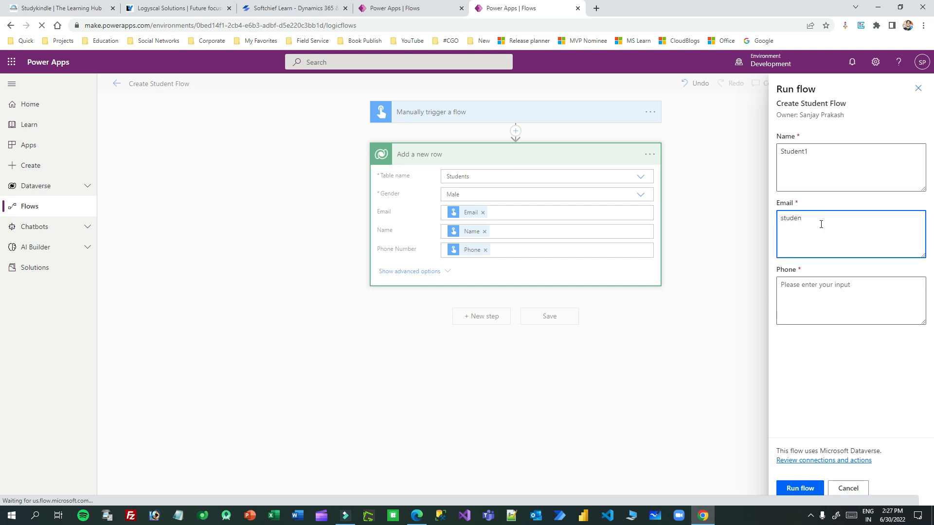
pyautogui.click(810, 299)
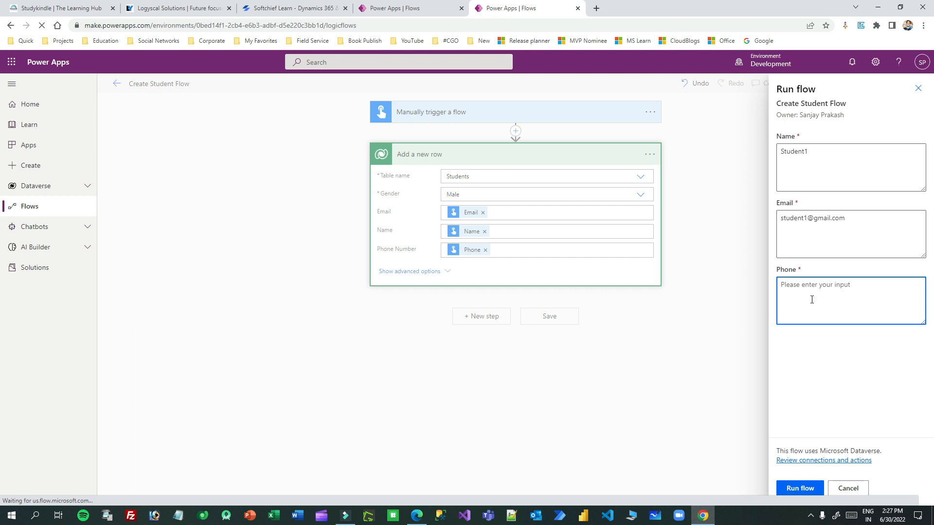
pyautogui.write('123123')
pyautogui.click(796, 205)
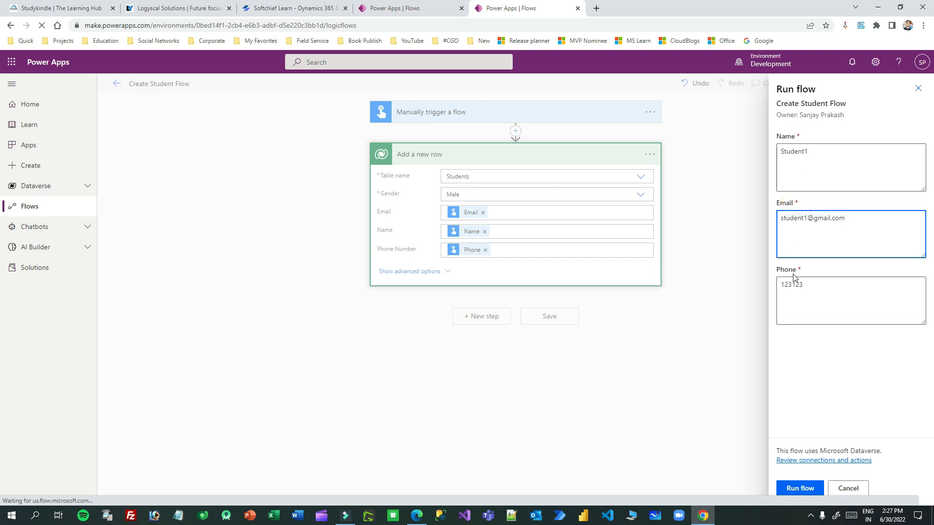
pyautogui.moveTo(783, 270); pyautogui.dragTo(796, 270)
pyautogui.moveTo(786, 203); pyautogui.dragTo(816, 208)
pyautogui.click(816, 208)
pyautogui.click(799, 488)
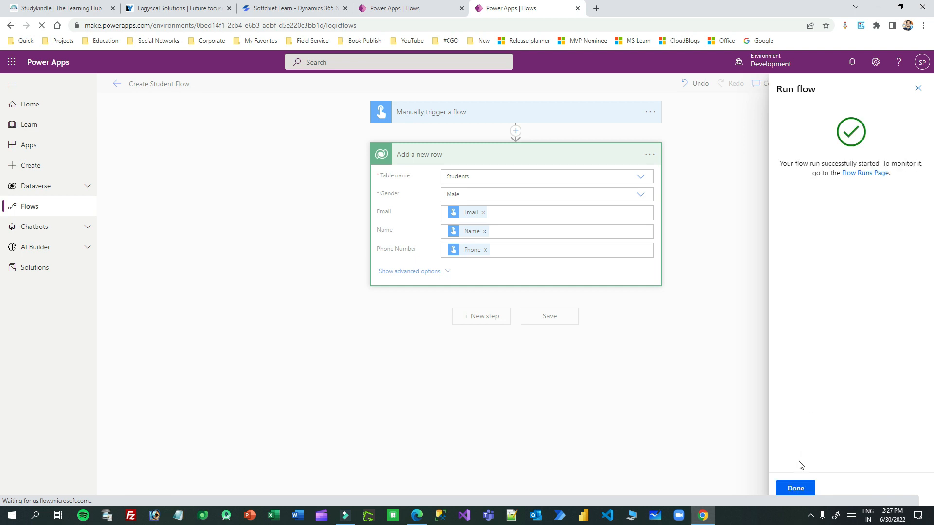
# Step: Close the run confirmation and inspect the Add a new row step's inputs and outputs
pyautogui.click(792, 483)
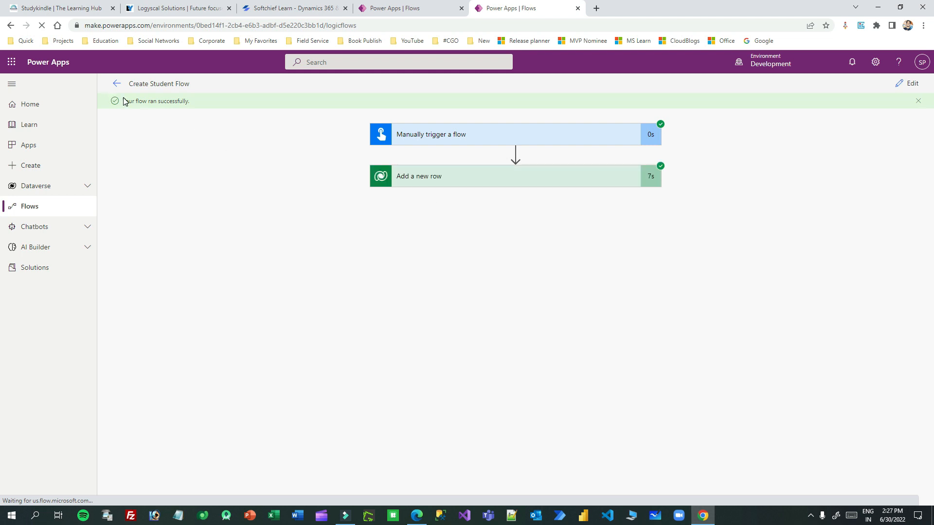
pyautogui.moveTo(143, 100); pyautogui.dragTo(233, 104)
pyautogui.click(493, 180)
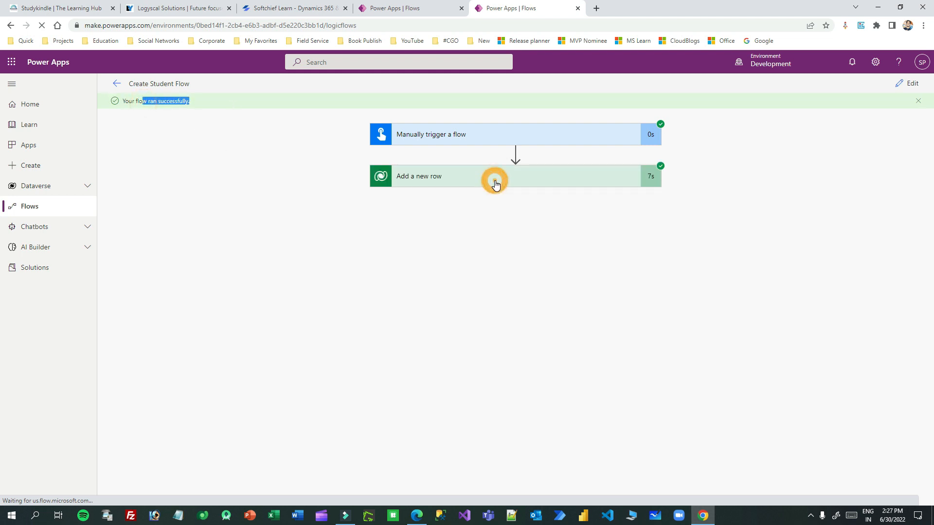
pyautogui.scroll(-5, 481, 267)
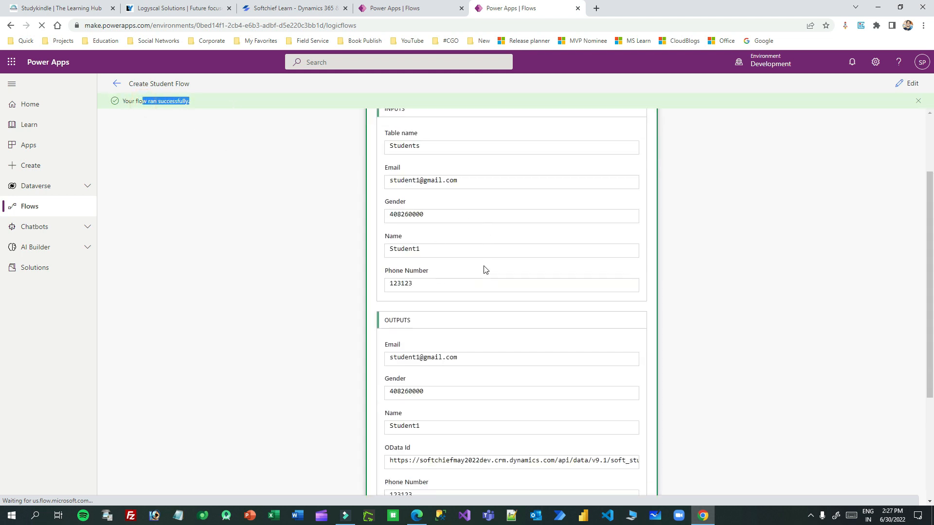
pyautogui.scroll(4, 428, 185)
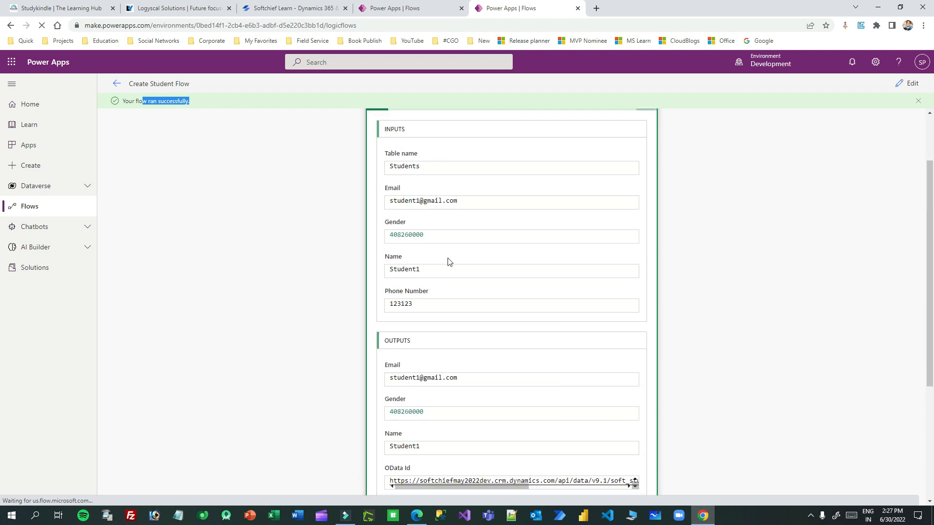
pyautogui.scroll(2, 518, 277)
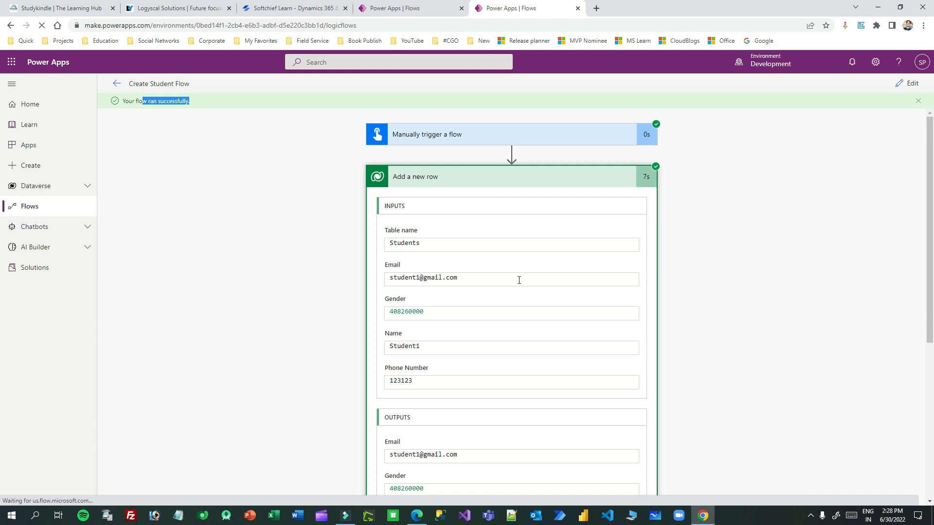
# Step: Return to editing and make the trigger's Phone input optional
pyautogui.click(913, 85)
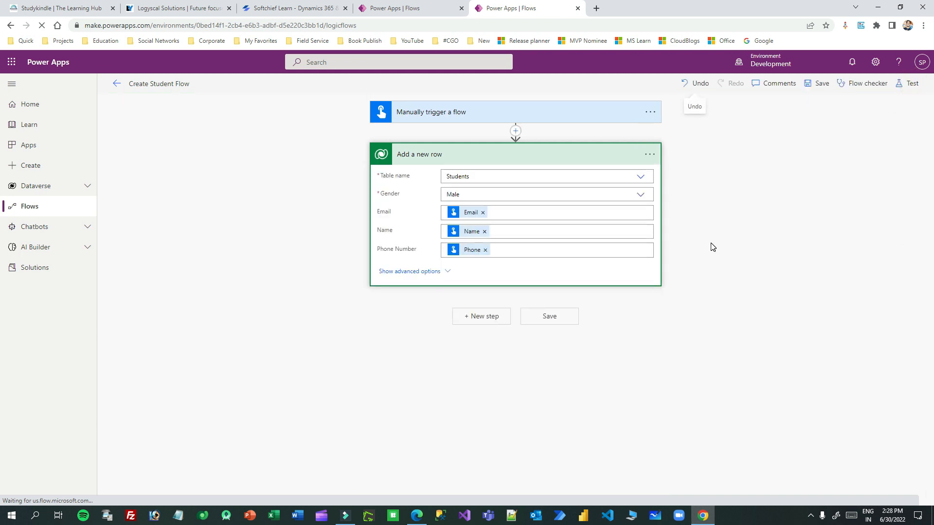
pyautogui.click(469, 119)
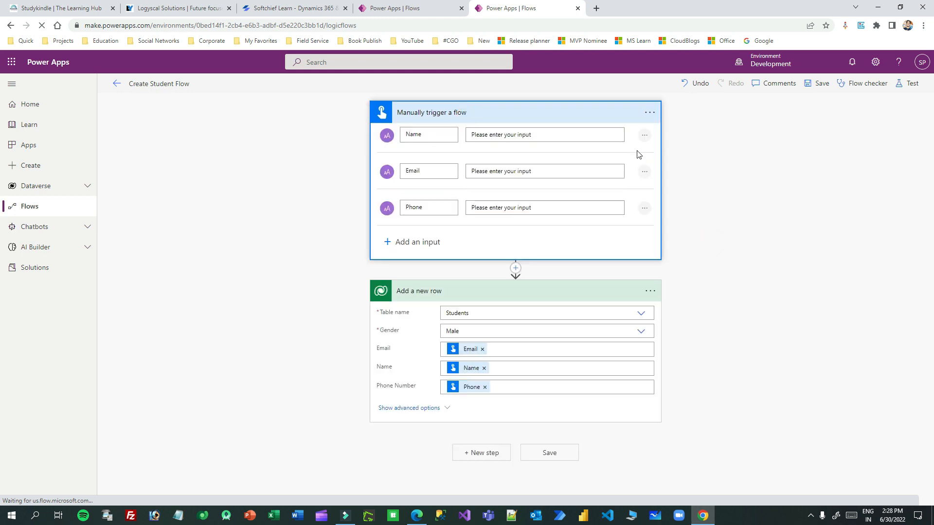
pyautogui.click(644, 136)
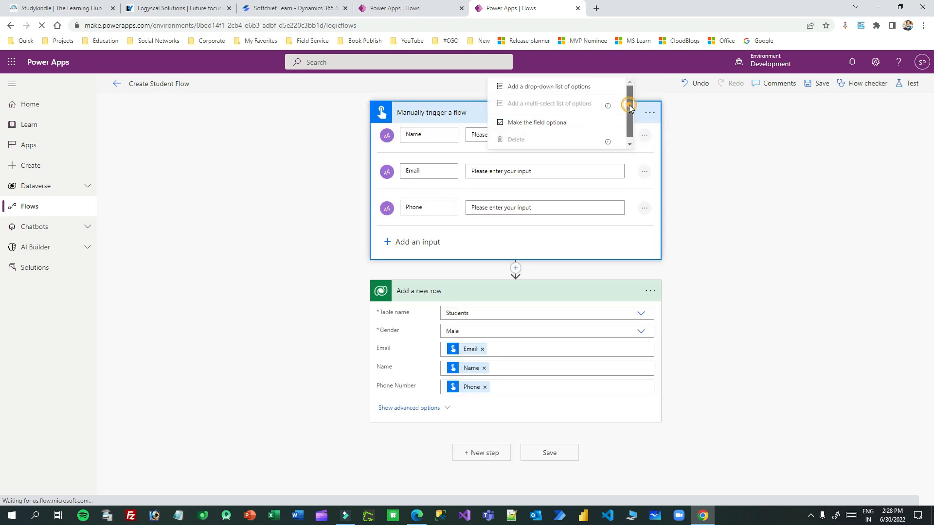
pyautogui.click(413, 152)
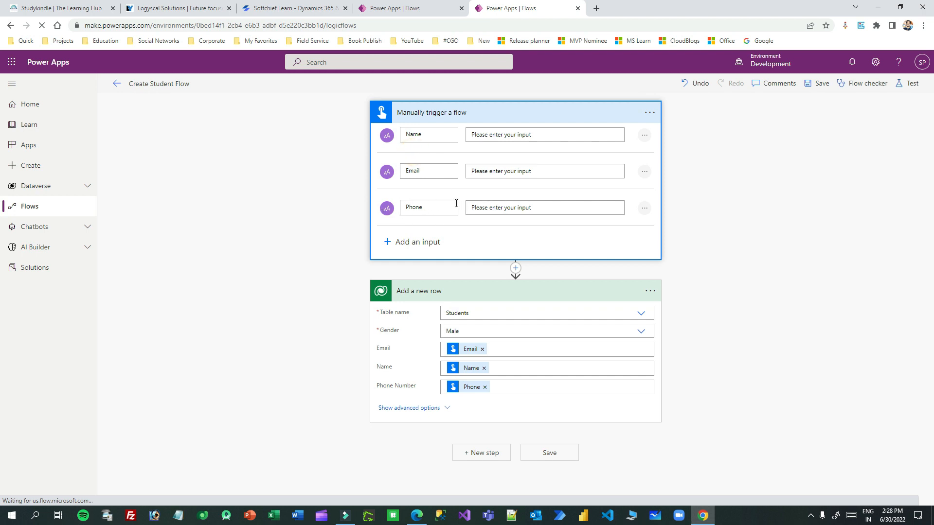
pyautogui.click(644, 208)
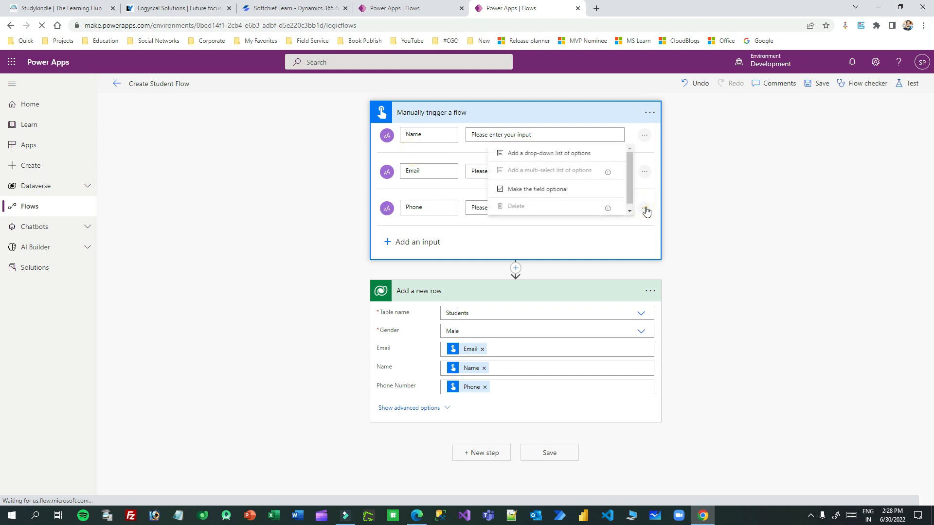
pyautogui.click(499, 189)
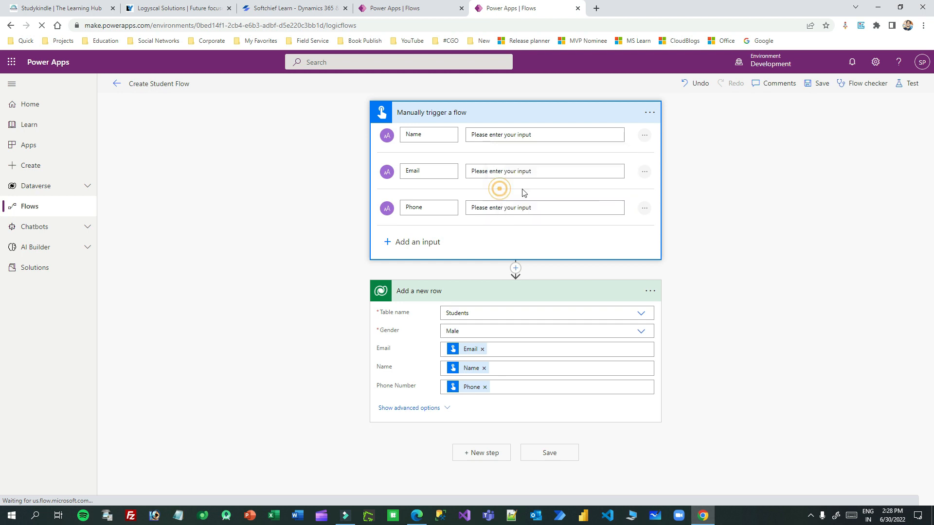
# Step: Save the flow changes
pyautogui.click(643, 208)
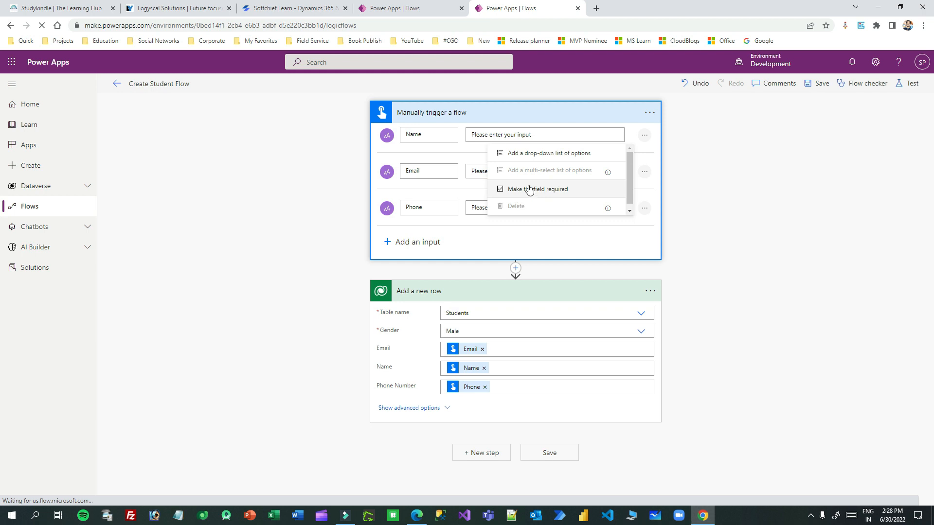
pyautogui.click(676, 197)
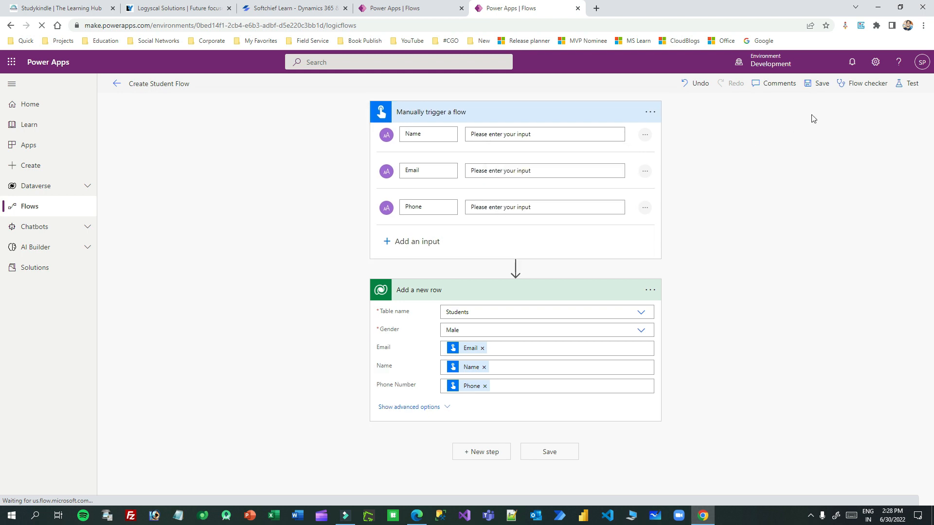
pyautogui.click(819, 84)
# Step: Start another manual test of the flow
pyautogui.click(900, 84)
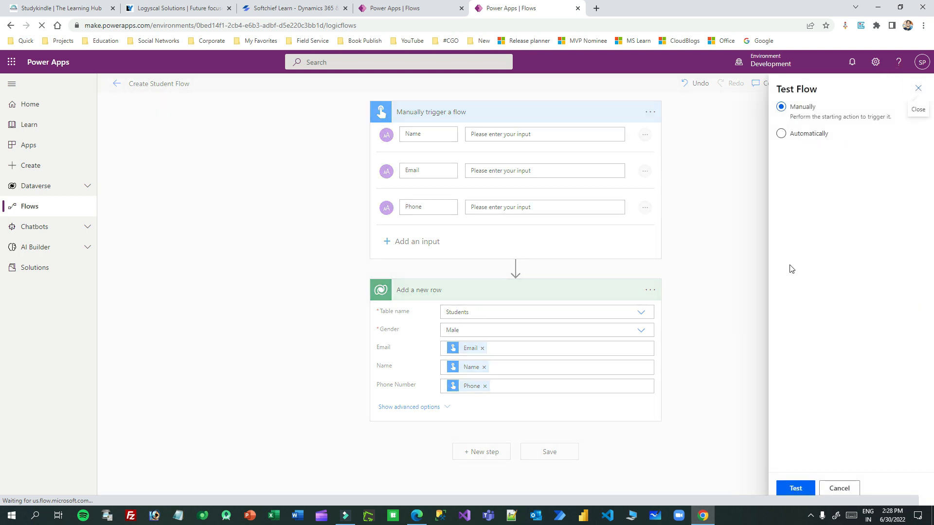
pyautogui.click(796, 488)
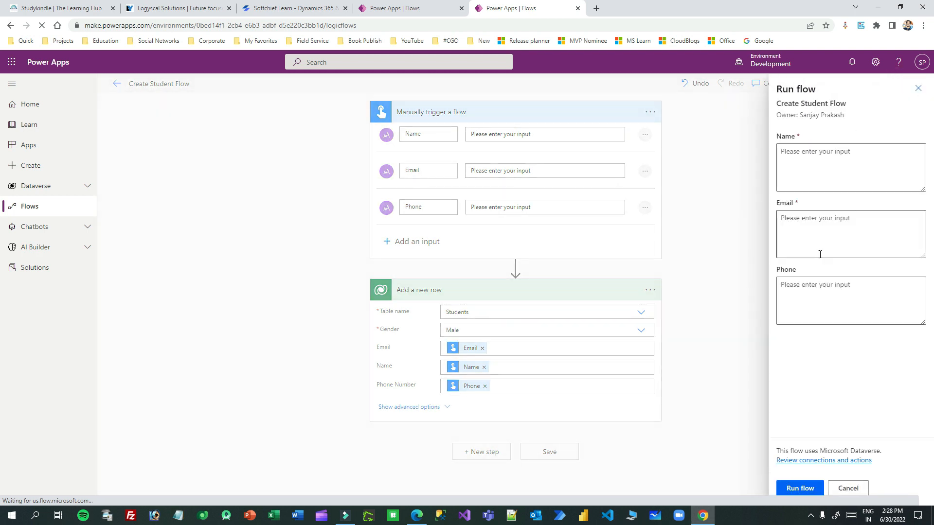
pyautogui.moveTo(785, 203); pyautogui.dragTo(823, 204)
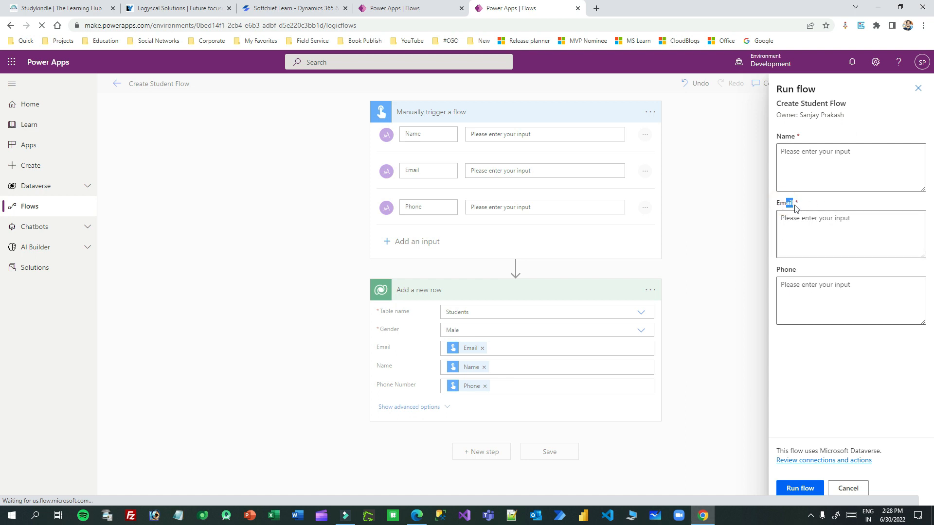
pyautogui.moveTo(785, 135); pyautogui.dragTo(816, 136)
pyautogui.moveTo(788, 269)
pyautogui.mouseDown()
pyautogui.moveTo(778, 270)
pyautogui.moveTo(793, 271)
pyautogui.mouseUp()
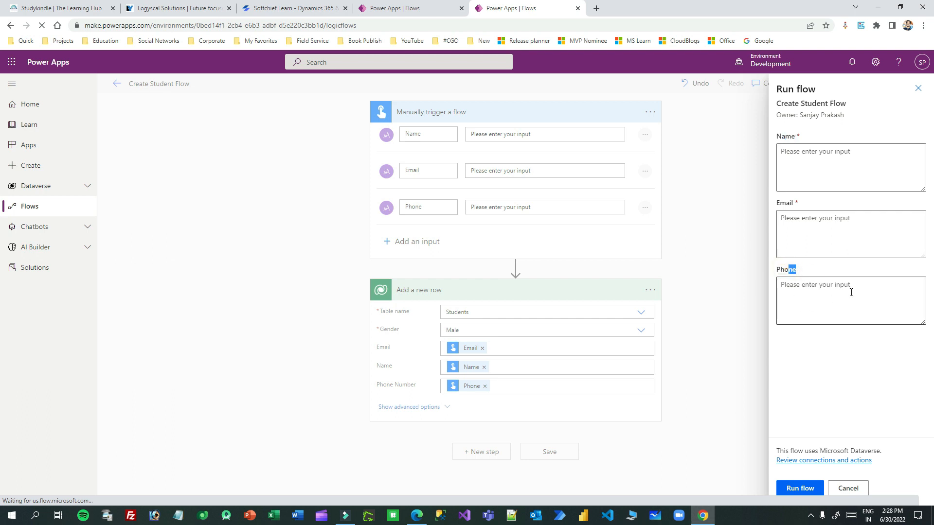
# Step: Run the flow with name 'student2', an email, and Phone left blank
pyautogui.click(818, 153)
pyautogui.write('s')
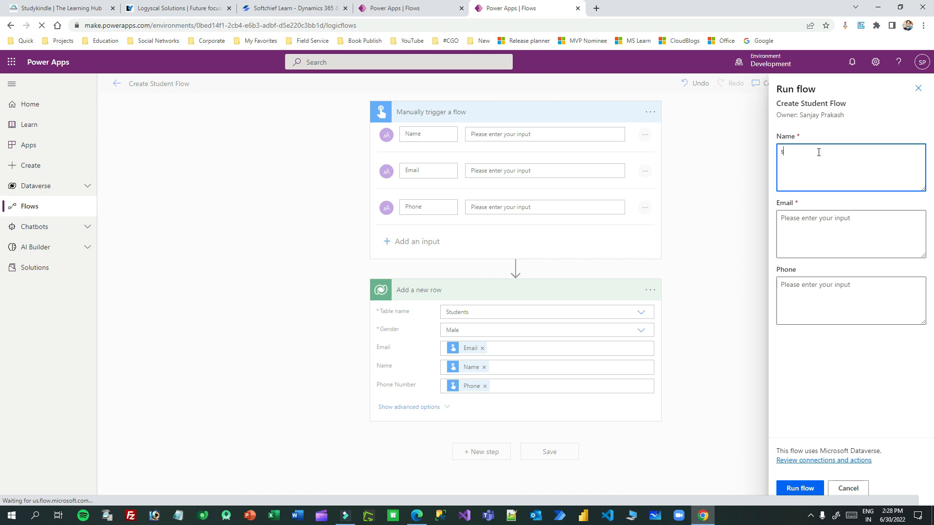
pyautogui.write('tudent2')
pyautogui.click(811, 222)
pyautogui.write('st')
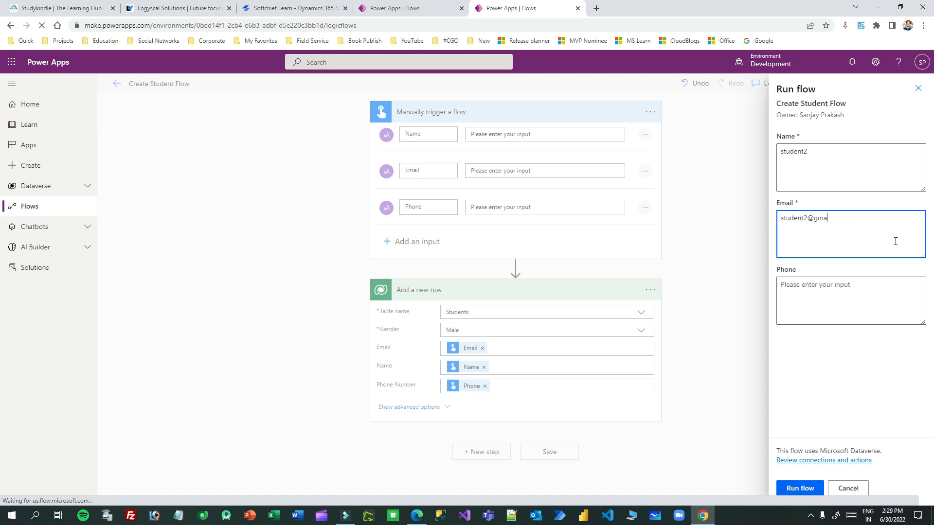
pyautogui.click(806, 287)
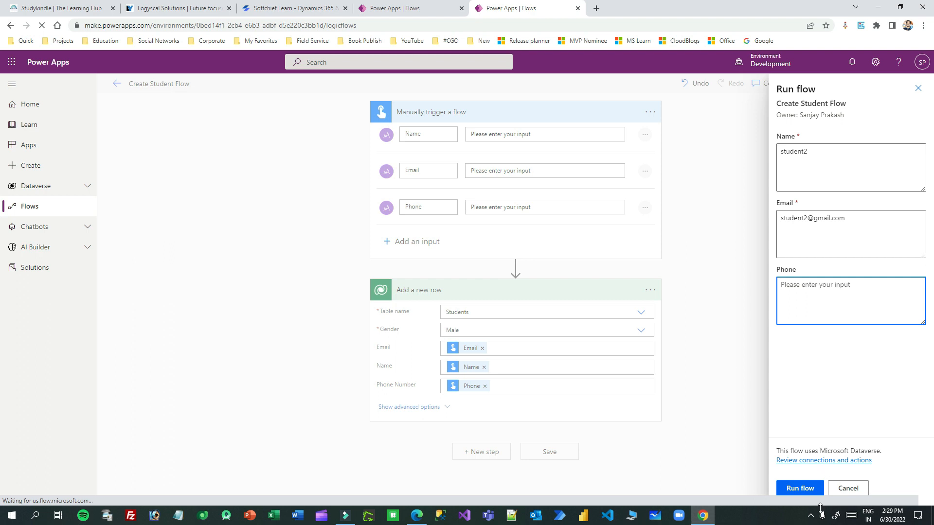
pyautogui.click(810, 489)
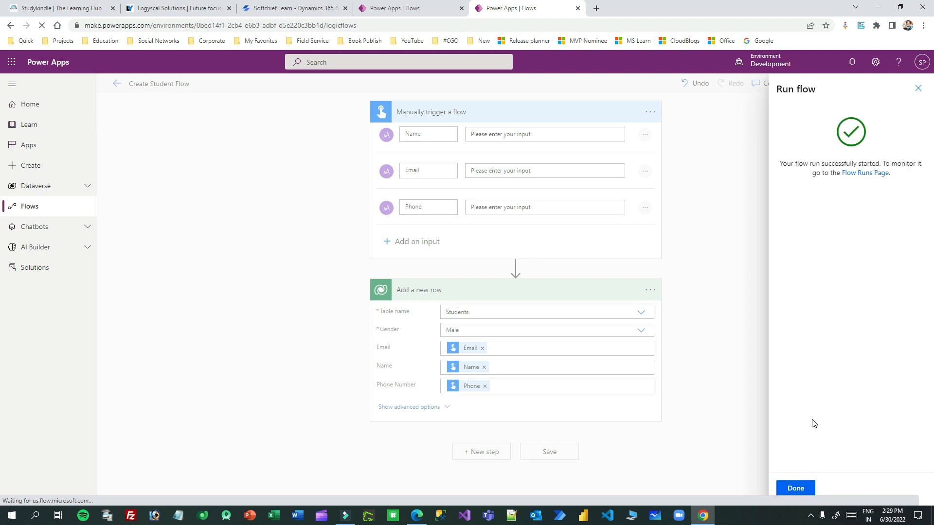
pyautogui.click(809, 488)
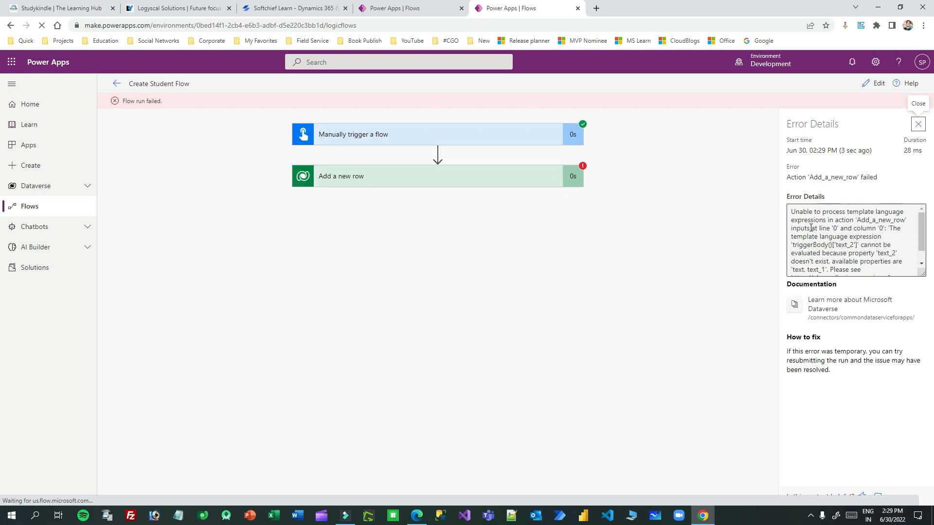
# Step: Read the Add a new row error details, then close the error panel and failure banner
pyautogui.click(922, 265)
pyautogui.click(922, 265)
pyautogui.moveTo(922, 248); pyautogui.dragTo(921, 214)
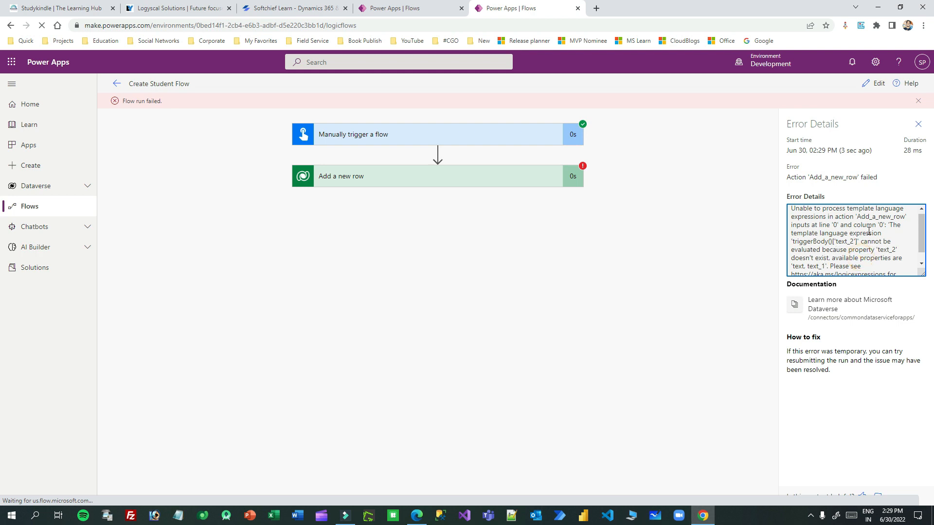
pyautogui.scroll(1, 851, 228)
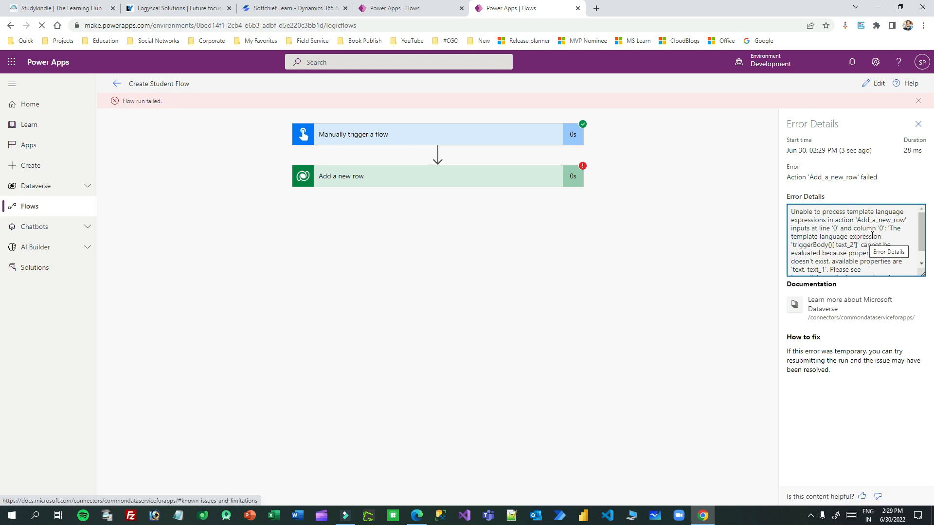
pyautogui.scroll(-2, 872, 236)
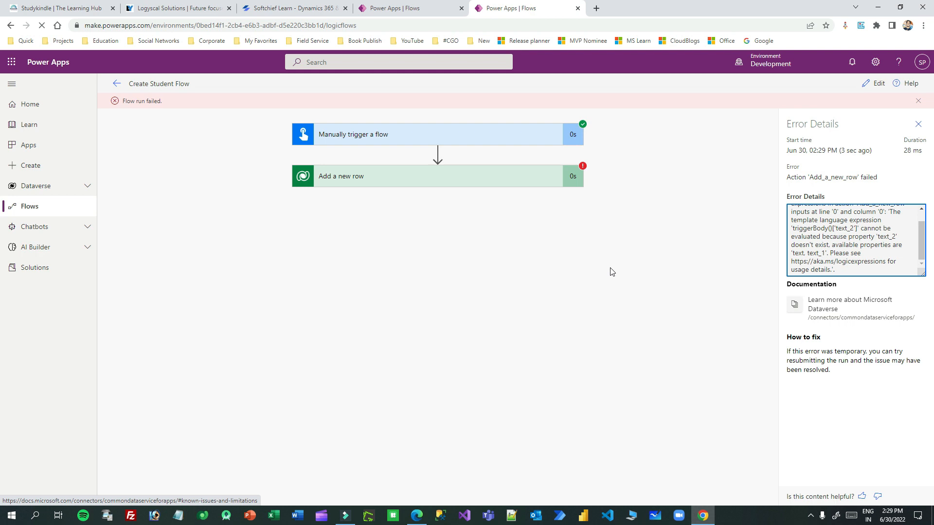
pyautogui.click(919, 125)
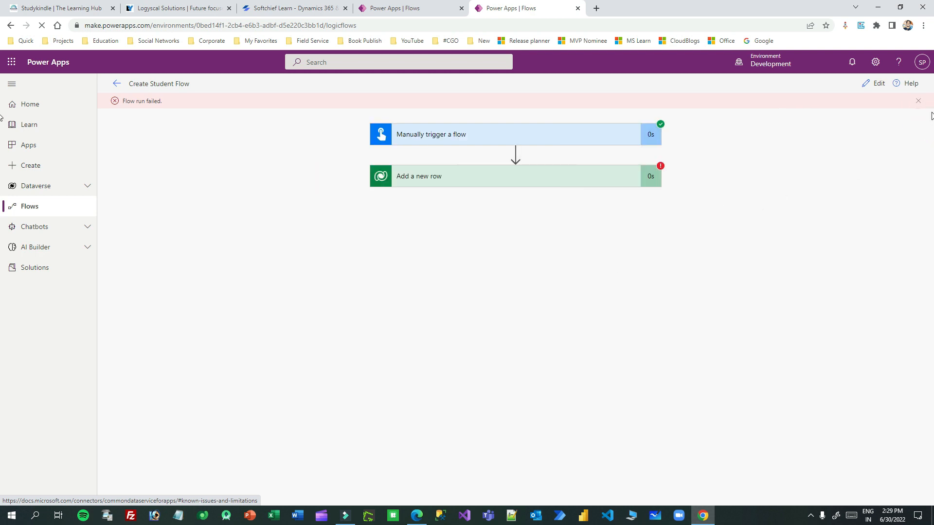
pyautogui.click(916, 101)
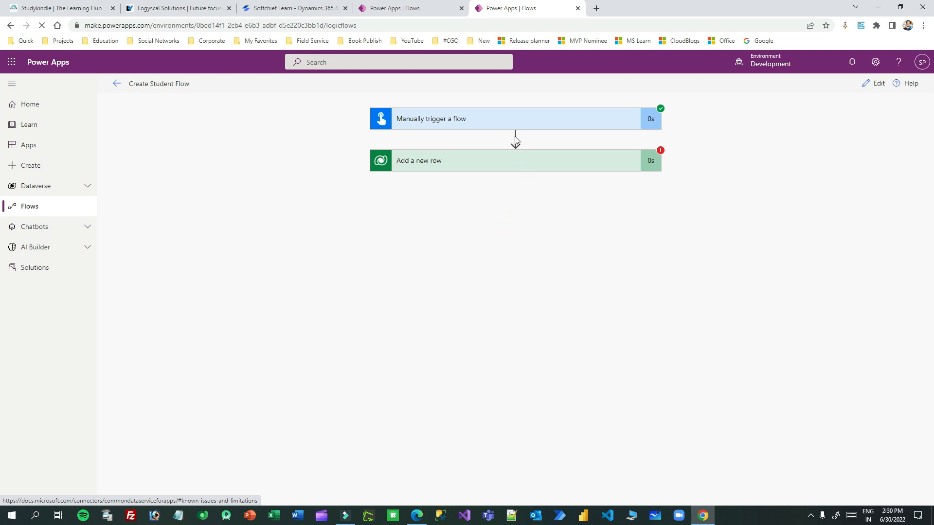
# Step: Enter edit mode and insert a Scope action right after the trigger
pyautogui.click(874, 84)
pyautogui.click(554, 108)
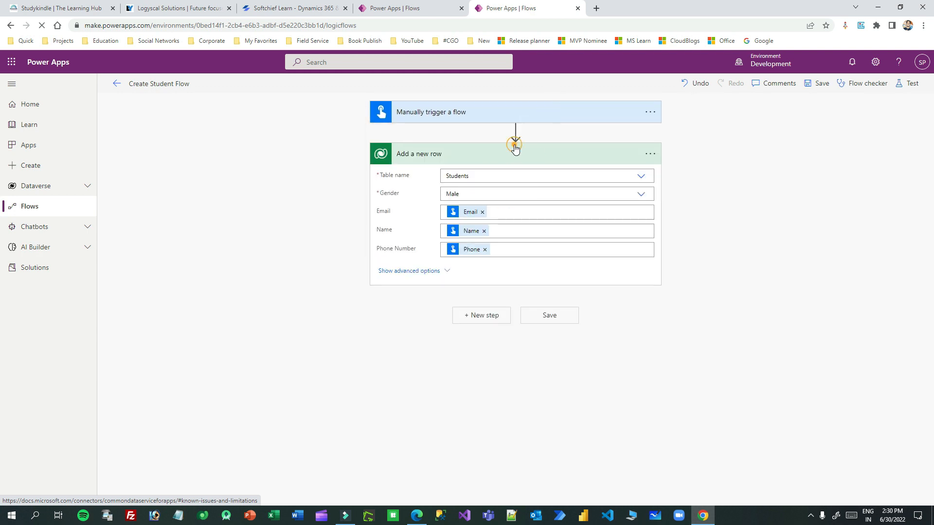
pyautogui.click(470, 155)
pyautogui.click(492, 151)
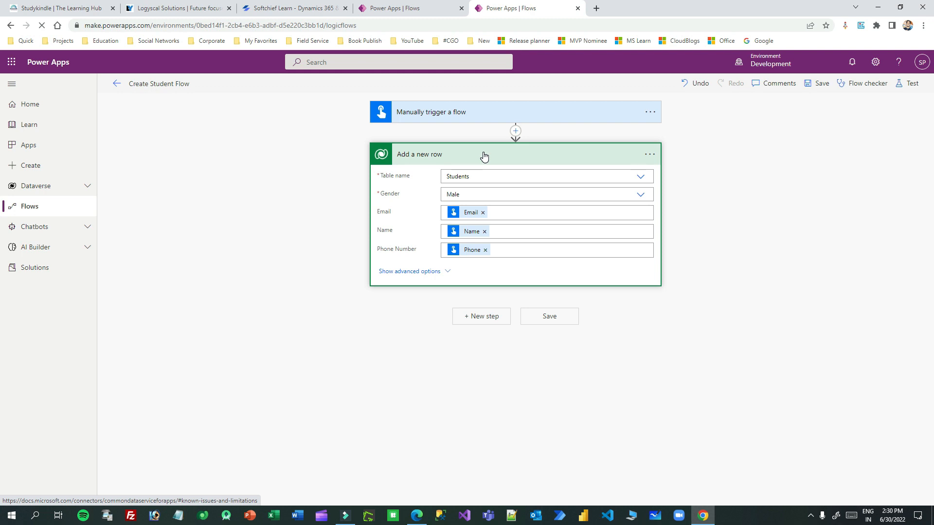
pyautogui.click(516, 132)
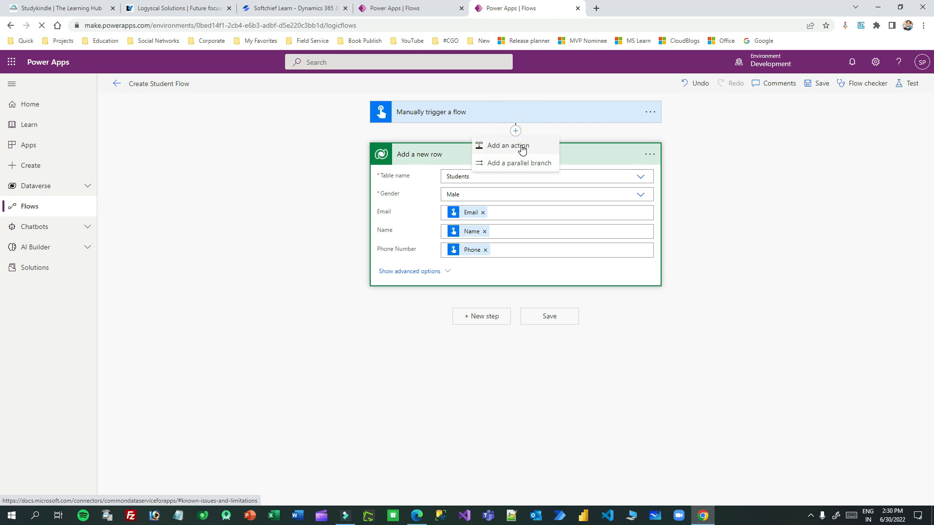
pyautogui.click(533, 118)
pyautogui.click(515, 116)
pyautogui.click(516, 130)
pyautogui.click(524, 150)
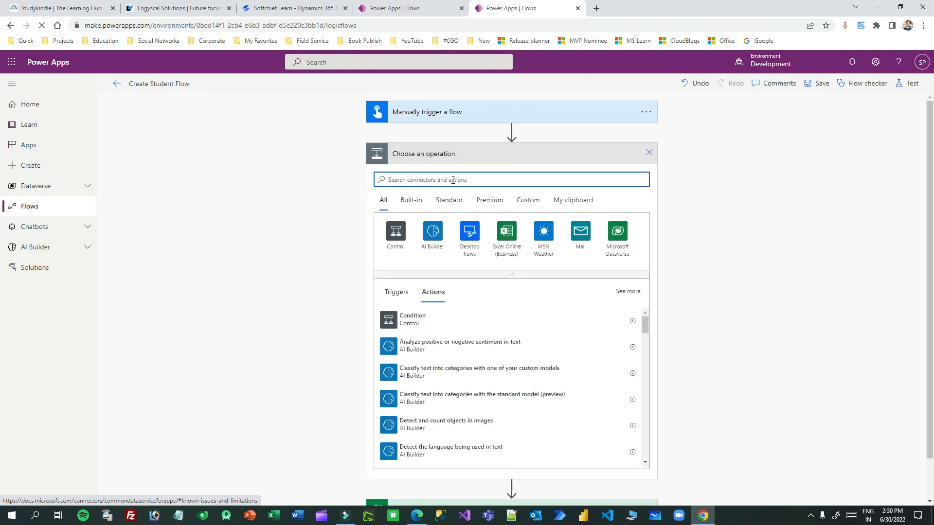
pyautogui.write('scope')
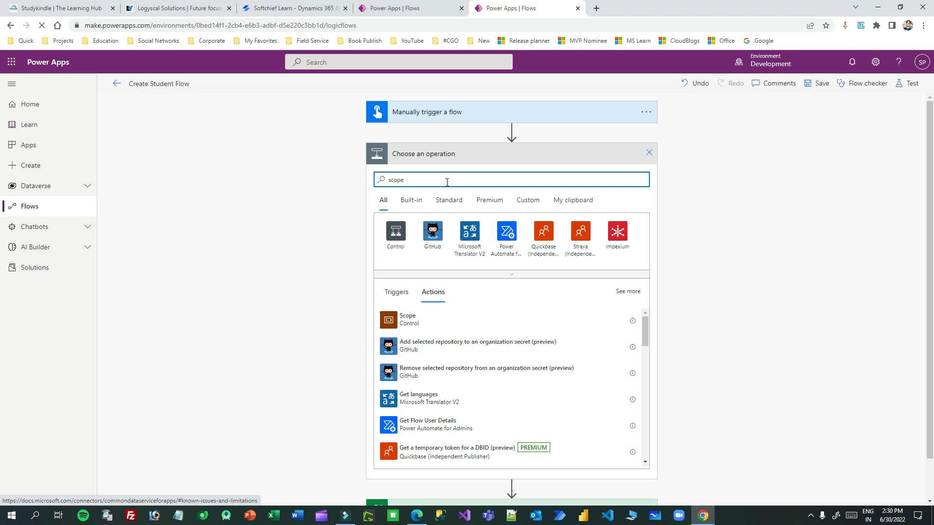
pyautogui.click(400, 237)
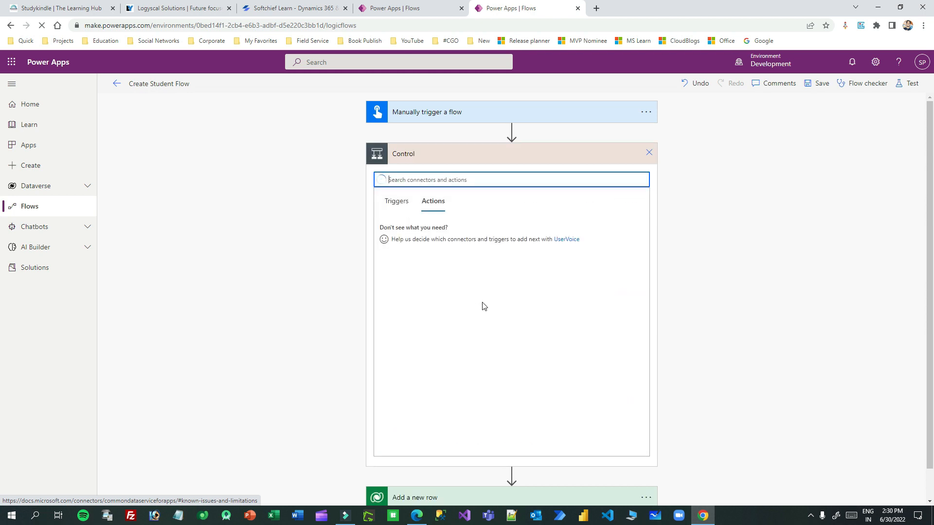
pyautogui.click(409, 310)
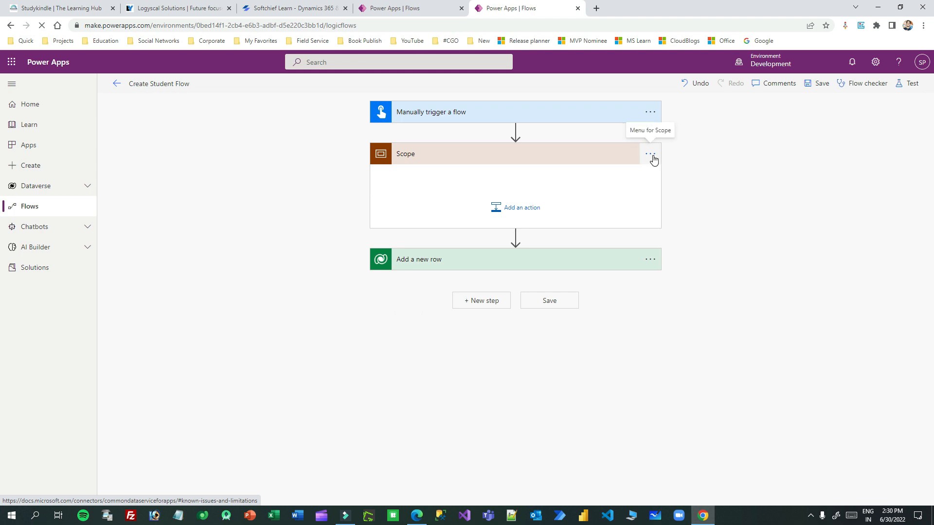
# Step: Add Scope 2 and Scope 3 below the first Scope
pyautogui.click(516, 237)
pyautogui.click(521, 254)
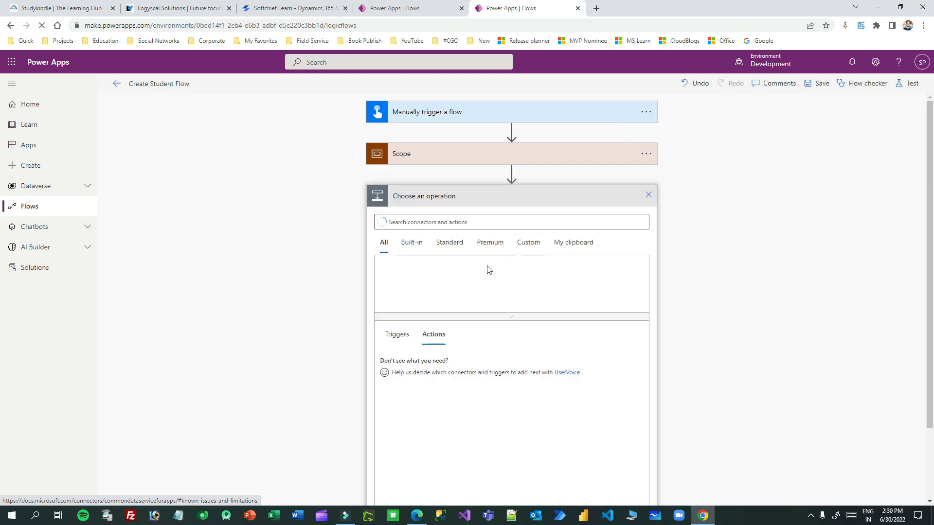
pyautogui.click(395, 283)
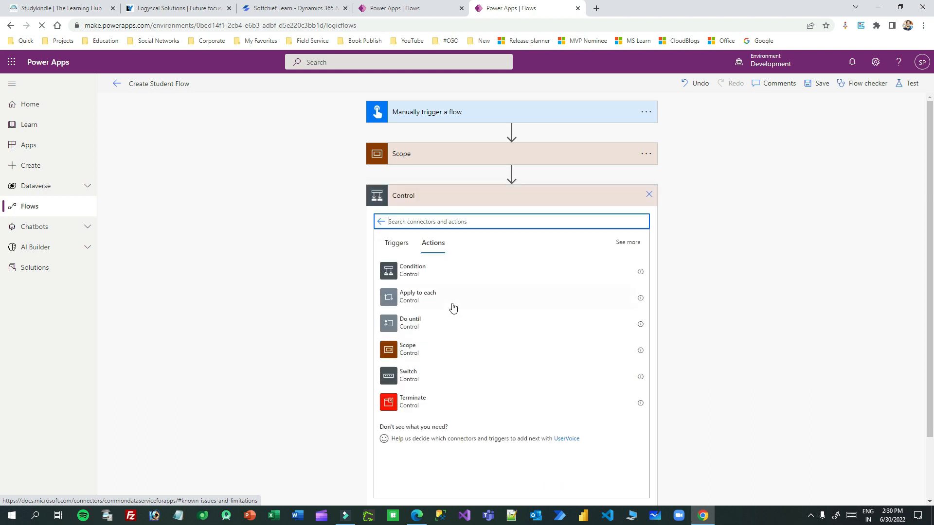
pyautogui.click(432, 350)
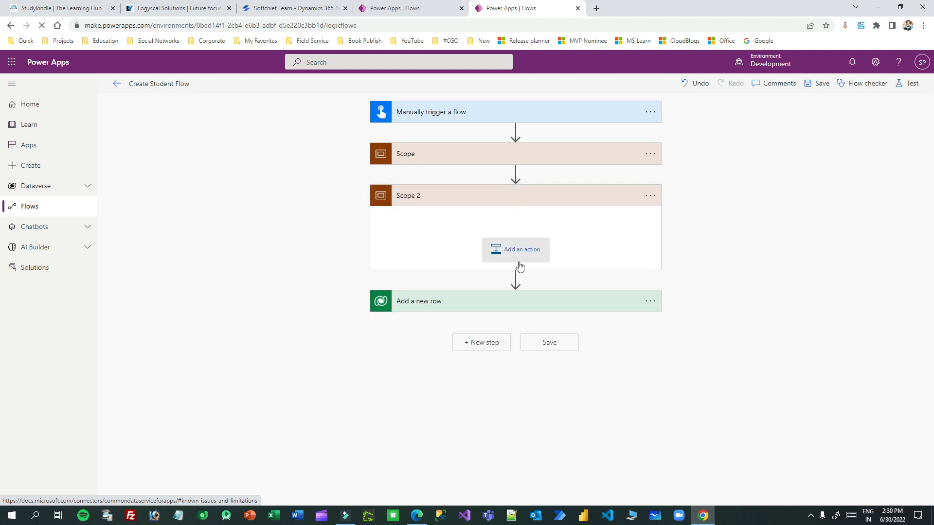
pyautogui.click(515, 278)
pyautogui.click(507, 293)
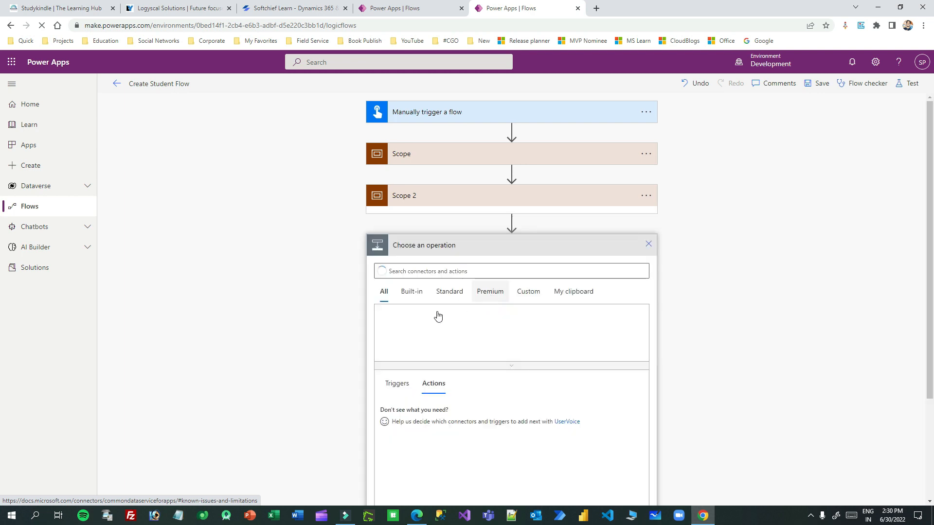
pyautogui.click(397, 314)
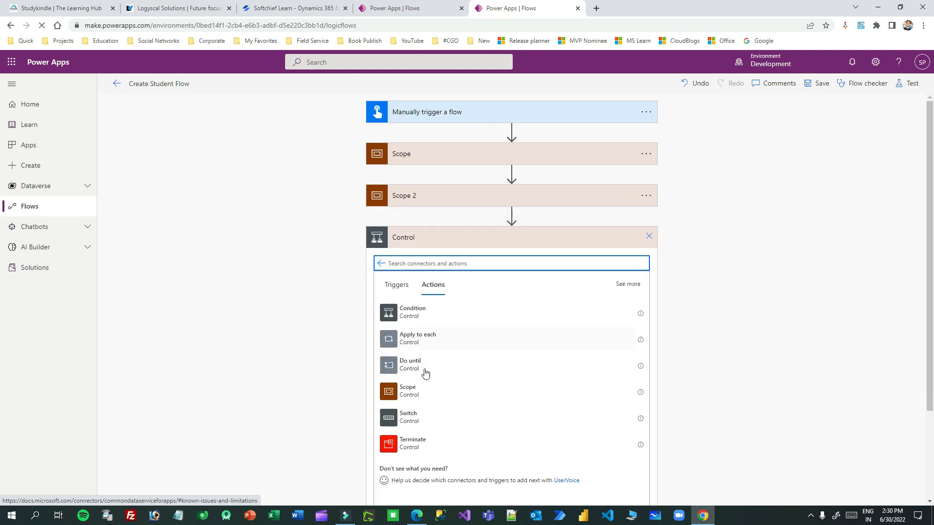
pyautogui.click(413, 397)
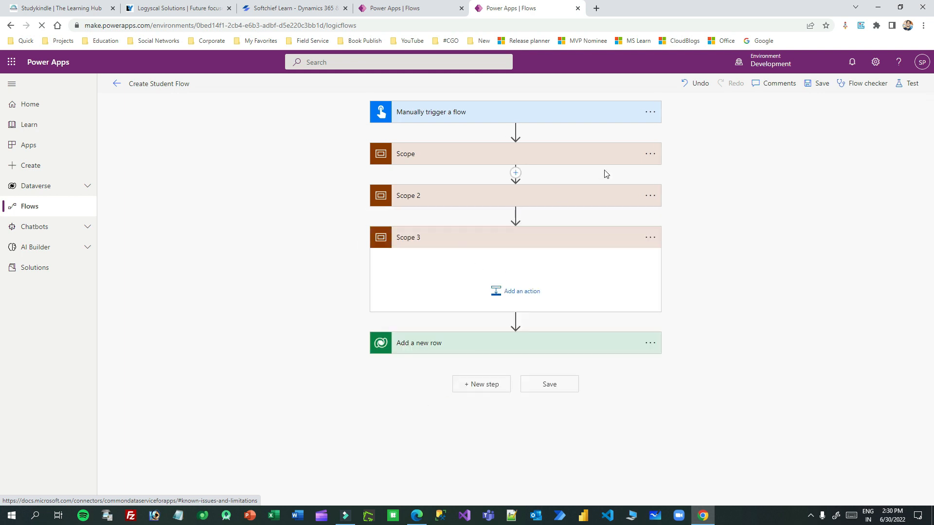
pyautogui.click(650, 154)
# Step: Rename the three scopes to Try, Catch and Finally
pyautogui.click(692, 189)
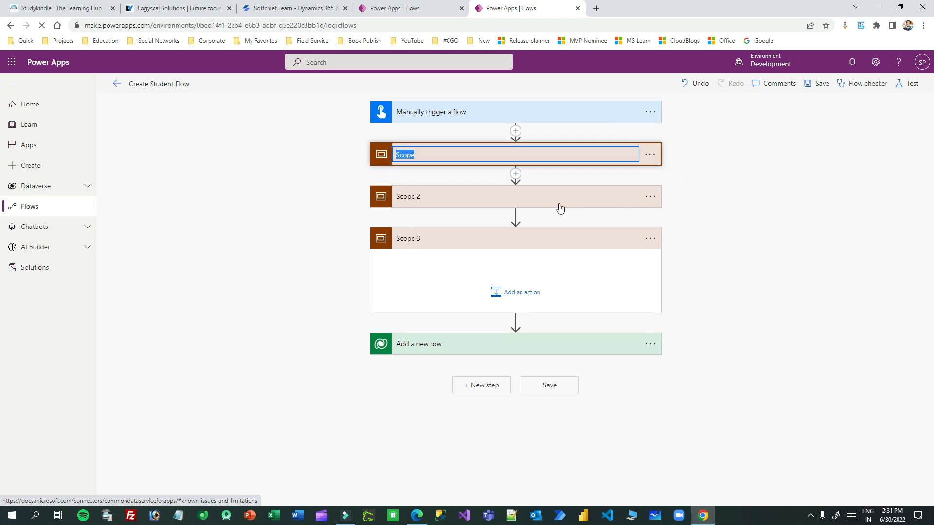
pyautogui.write('Try')
pyautogui.click(650, 196)
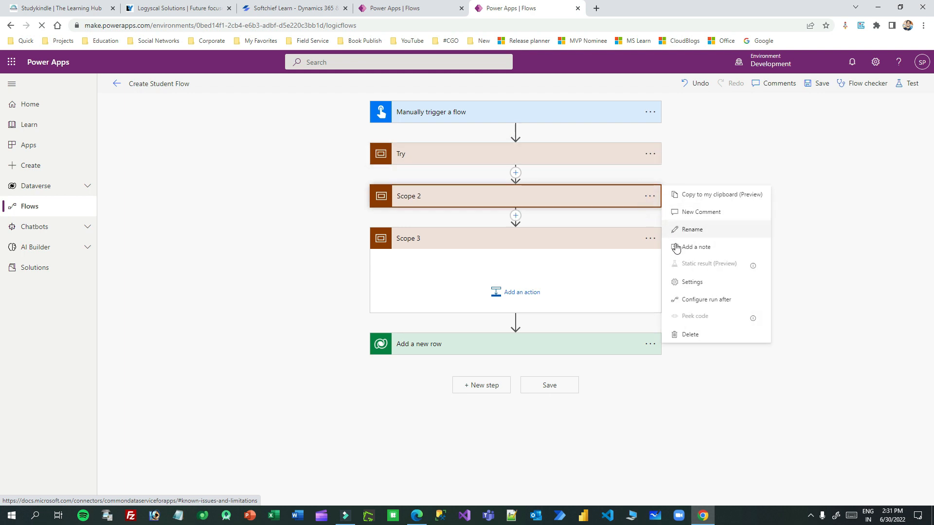
pyautogui.click(690, 230)
pyautogui.write('Catch')
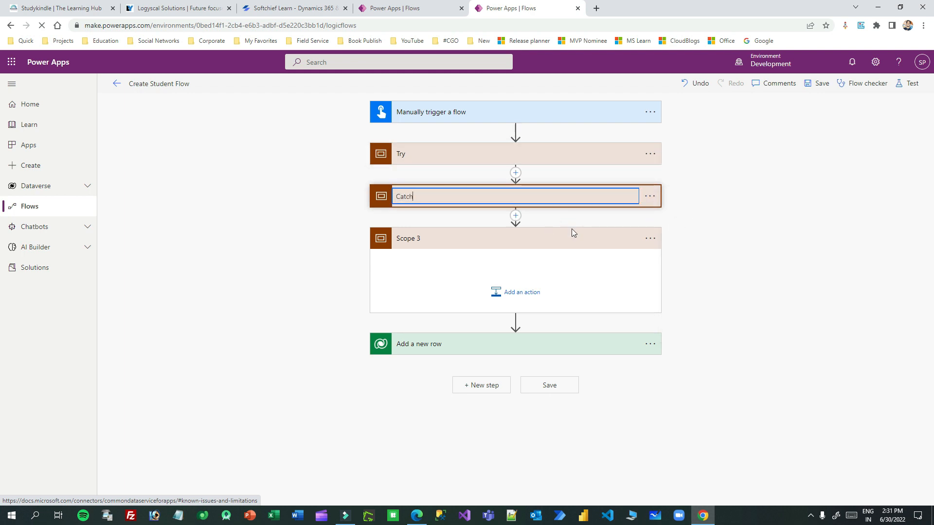
pyautogui.click(649, 238)
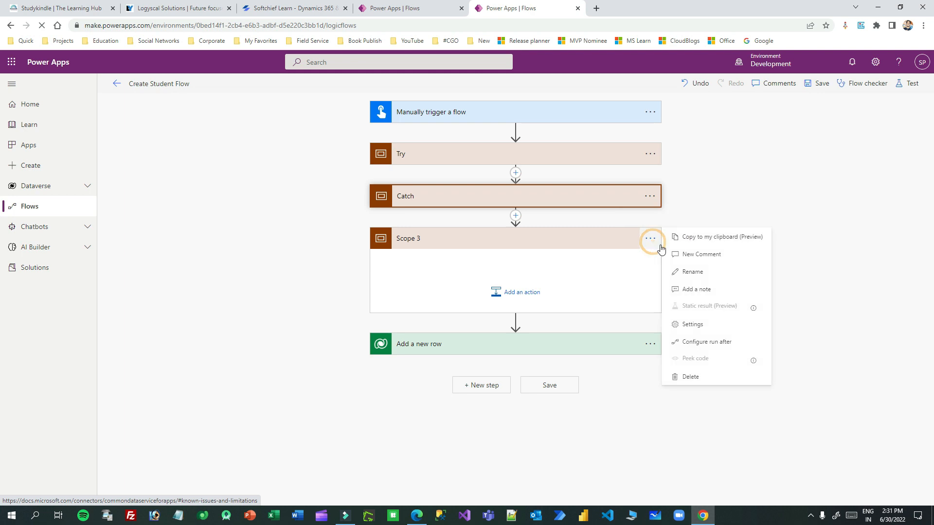
pyautogui.click(706, 271)
pyautogui.write('Finally')
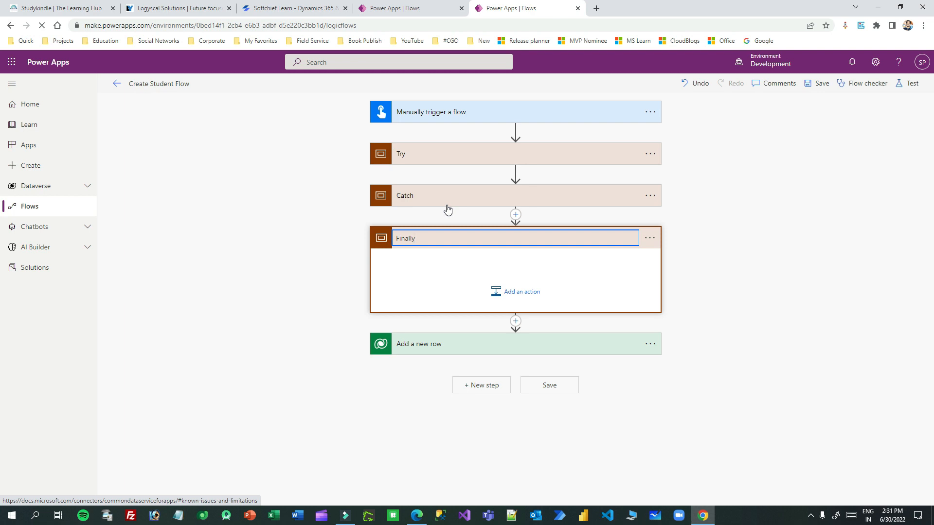
pyautogui.click(494, 238)
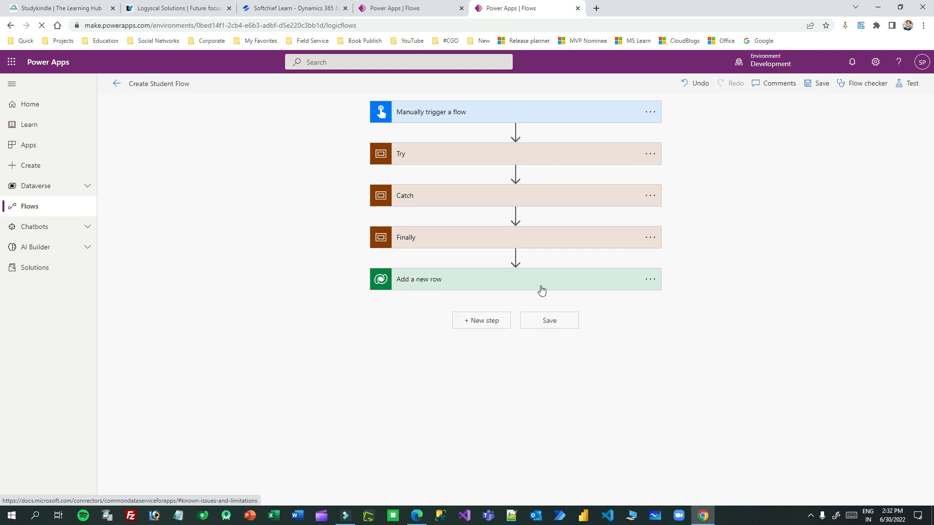
# Step: Move the Add a new row step inside the Try scope
pyautogui.click(440, 279)
pyautogui.moveTo(471, 283); pyautogui.dragTo(500, 152)
pyautogui.click(441, 342)
pyautogui.moveTo(445, 331); pyautogui.dragTo(511, 189)
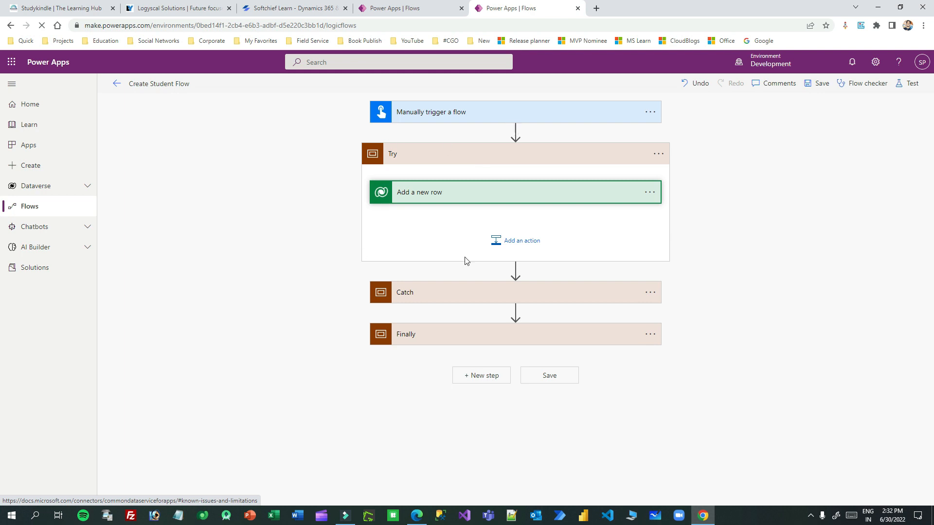
# Step: Rename the Add a new row step to Create New Student
pyautogui.click(551, 197)
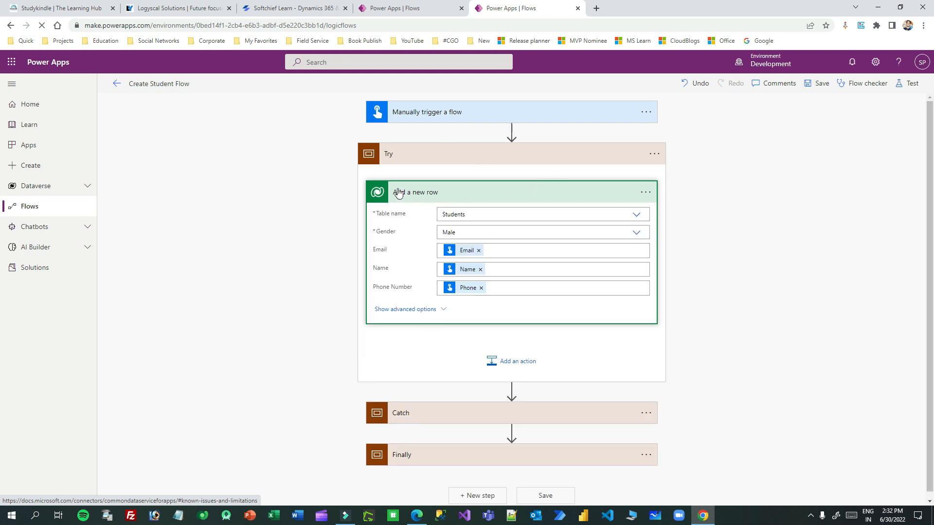
pyautogui.click(645, 194)
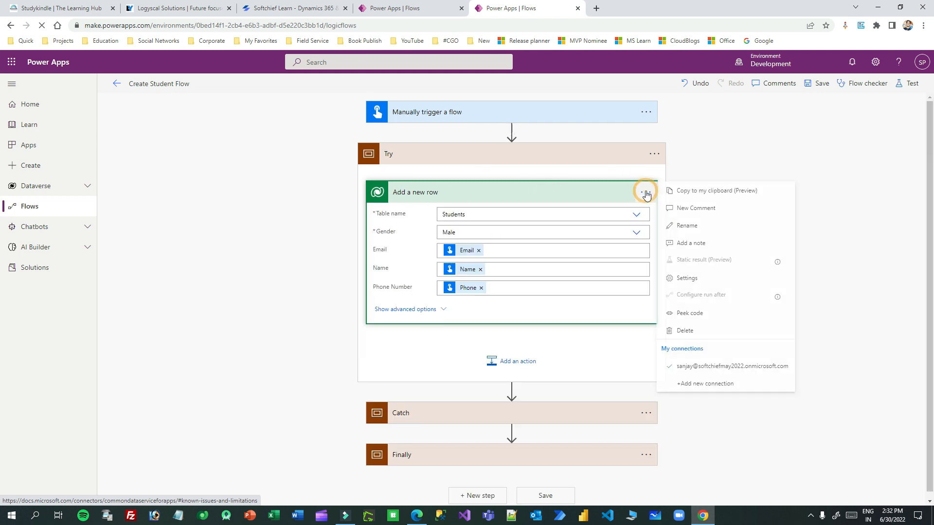
pyautogui.click(695, 228)
pyautogui.write('Create New Student')
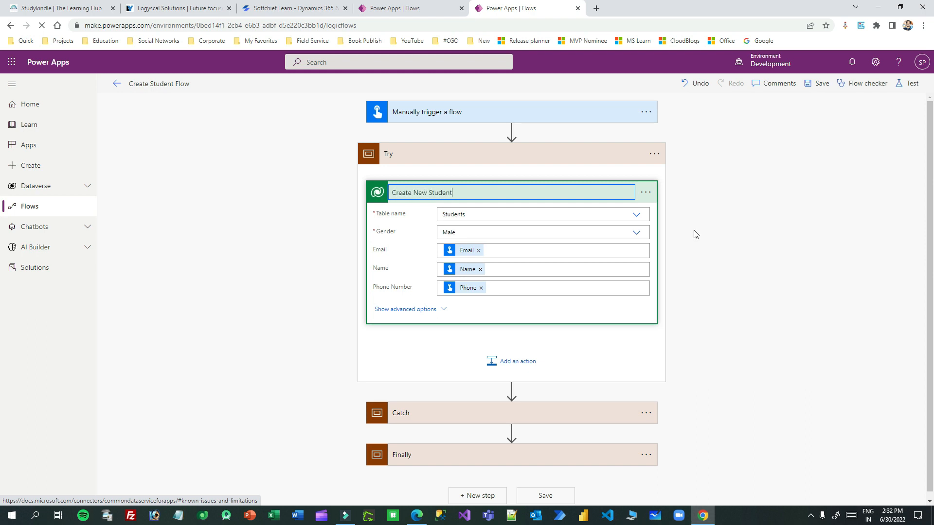
pyautogui.click(695, 233)
pyautogui.click(615, 195)
pyautogui.click(597, 193)
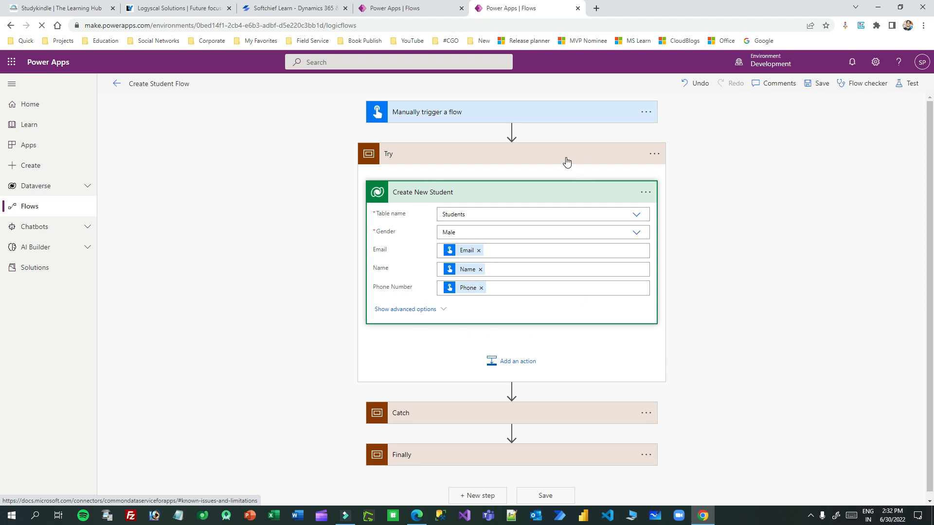
# Step: Configure Catch to run after Try only when it has failed, not when successful
pyautogui.scroll(-1, 566, 162)
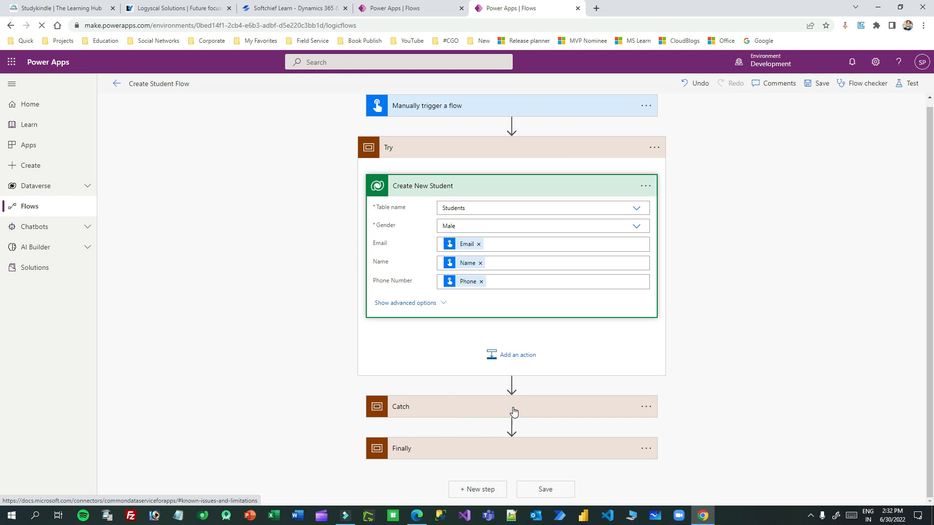
pyautogui.click(527, 407)
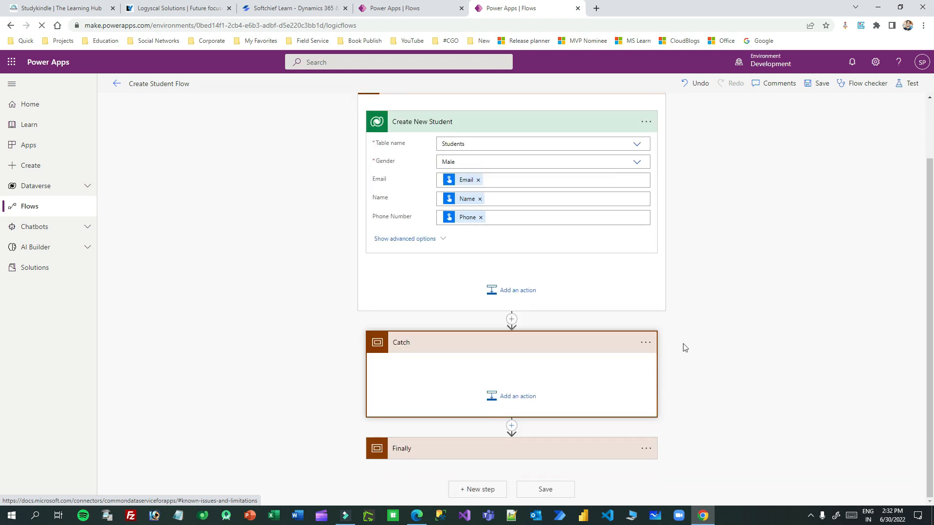
pyautogui.click(649, 343)
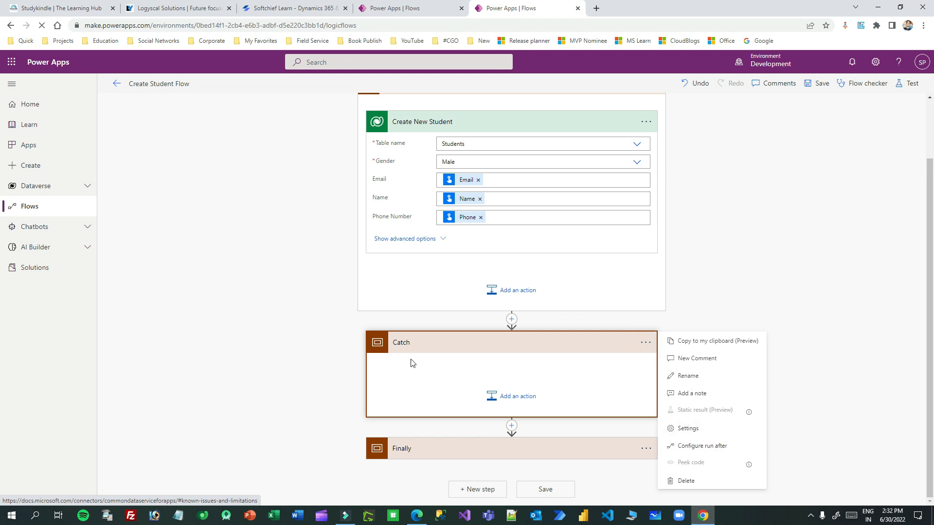
pyautogui.click(680, 447)
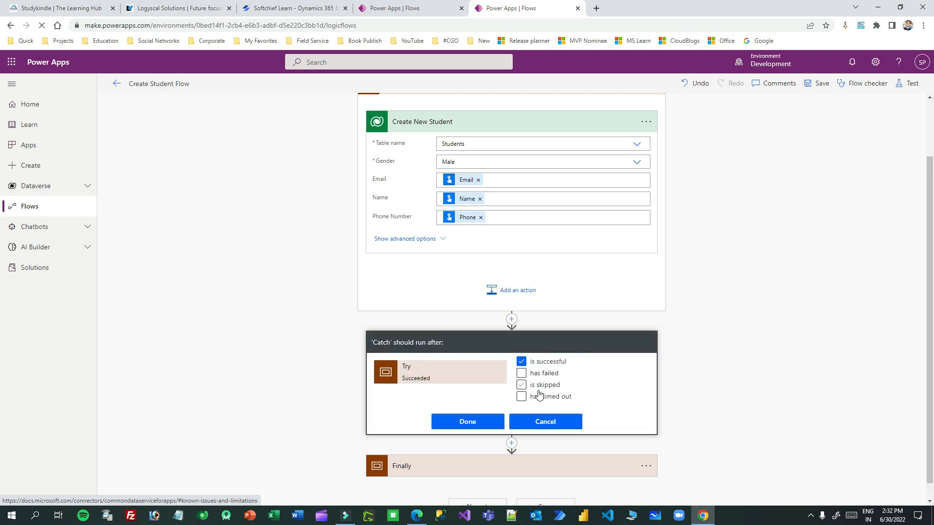
pyautogui.click(522, 363)
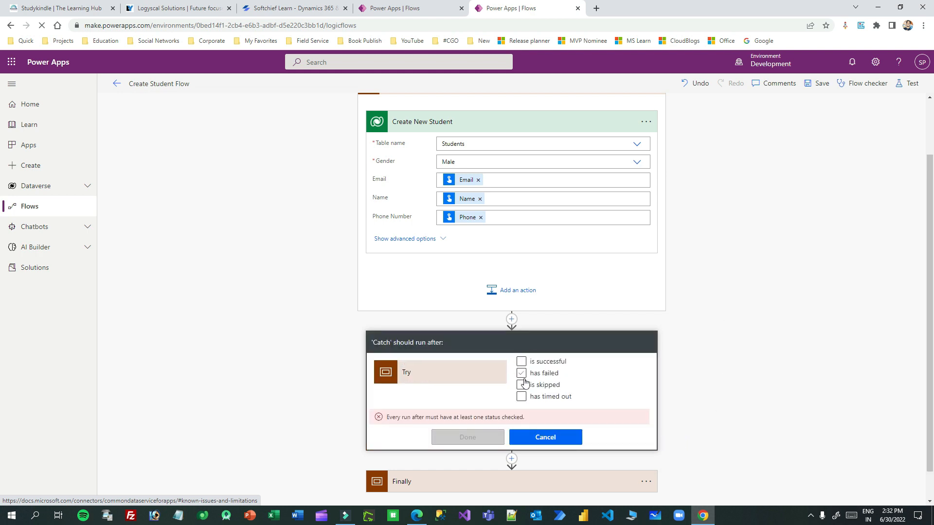
pyautogui.click(522, 373)
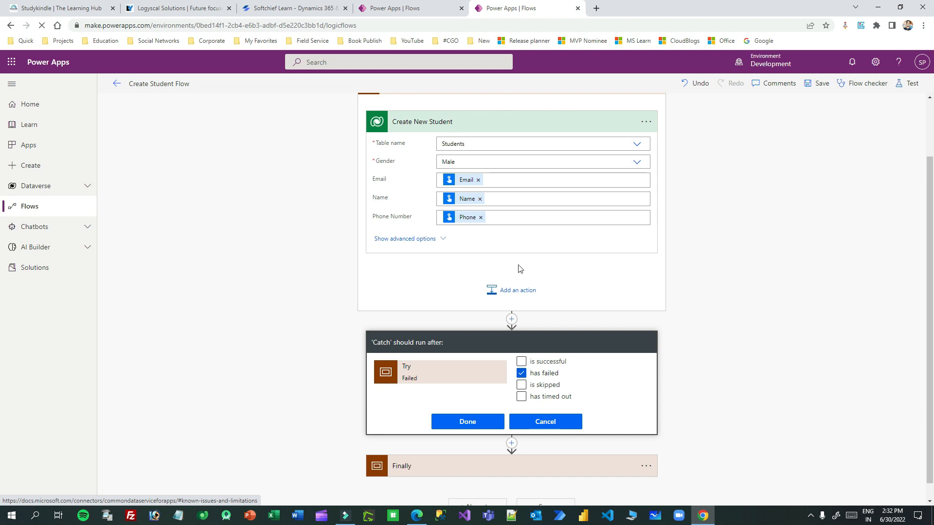
pyautogui.click(480, 422)
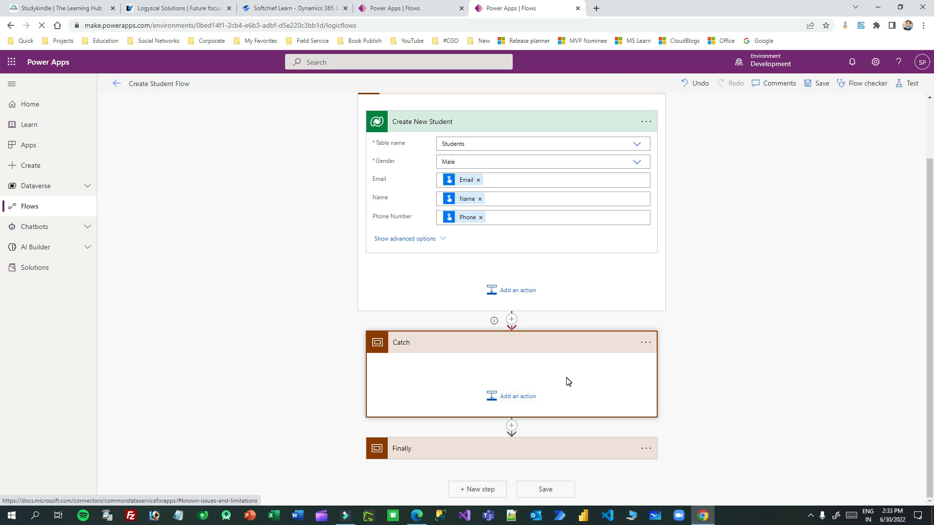
# Step: Set Finally to run after Catch is successful or is skipped
pyautogui.click(543, 448)
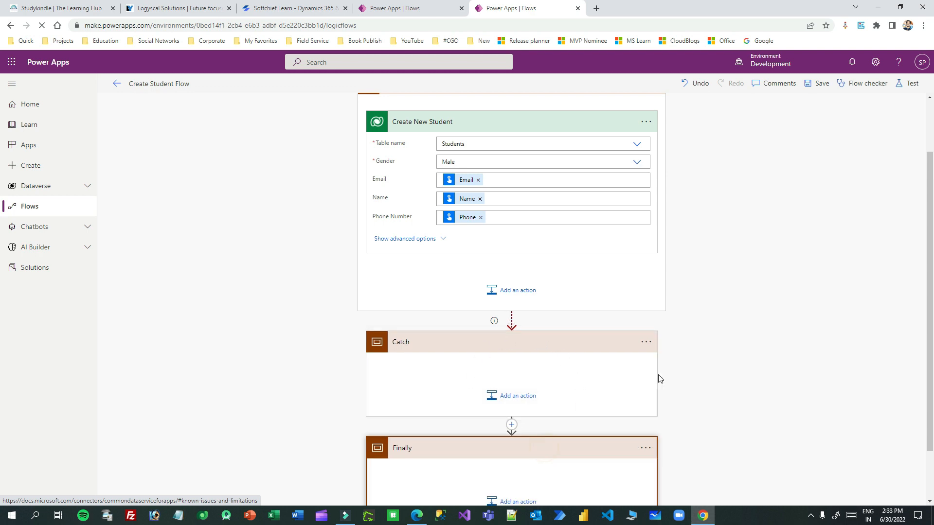
pyautogui.scroll(-1, 506, 404)
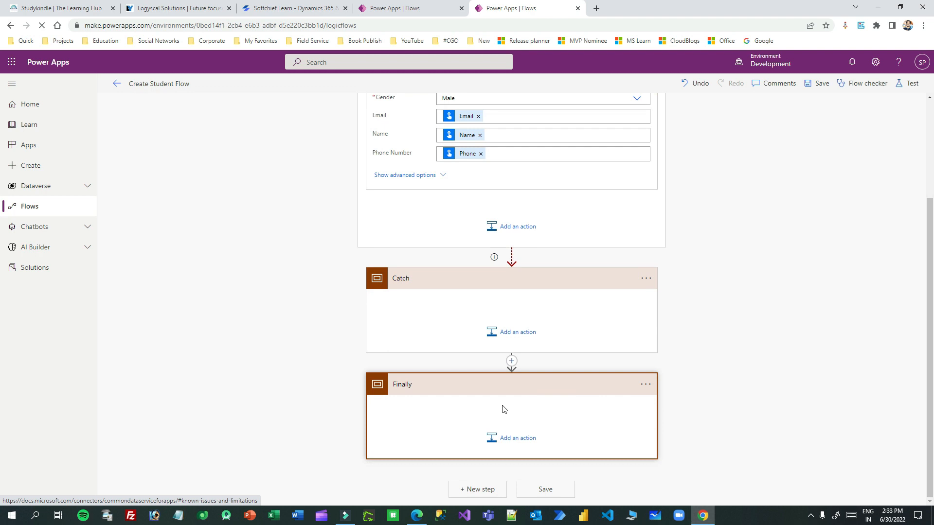
pyautogui.click(648, 387)
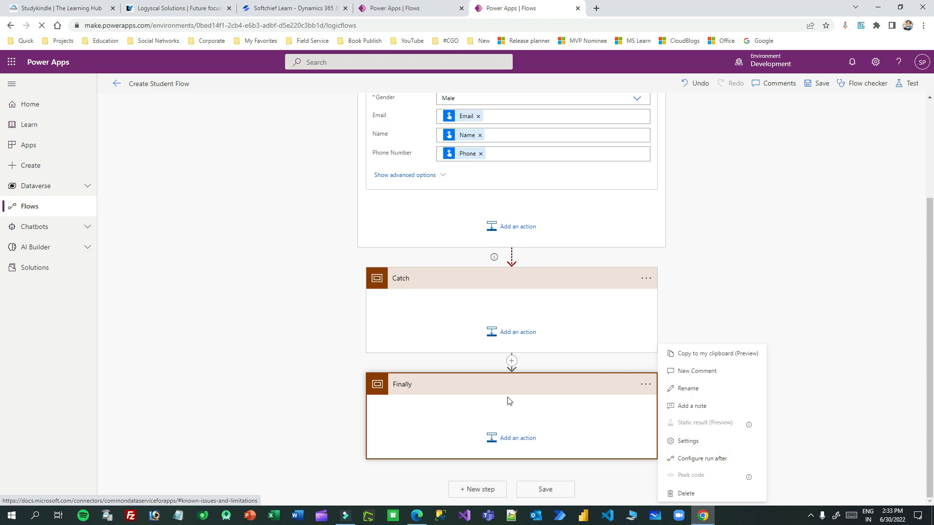
pyautogui.click(718, 459)
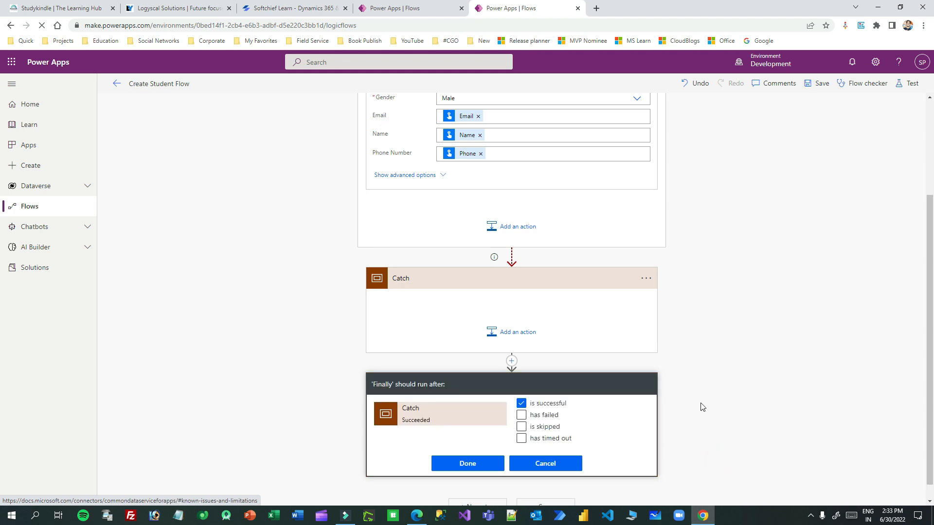
pyautogui.click(521, 403)
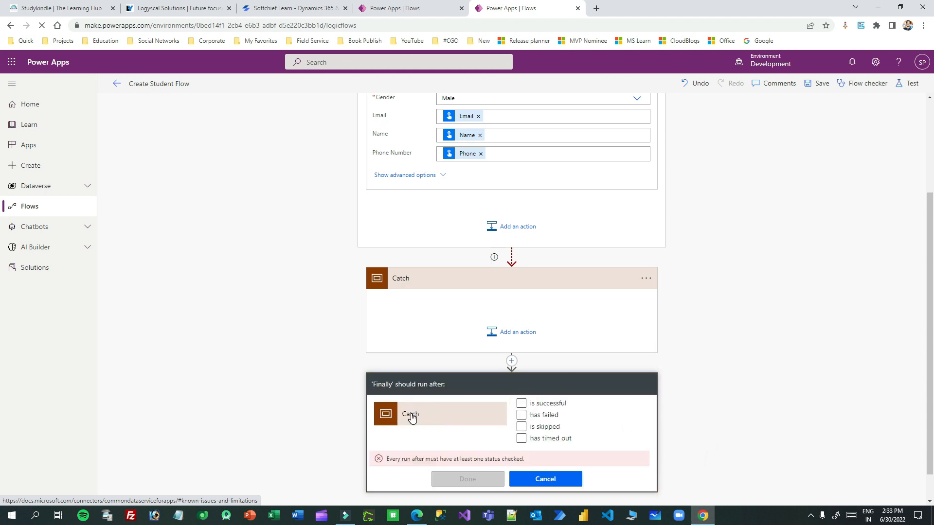
pyautogui.click(522, 404)
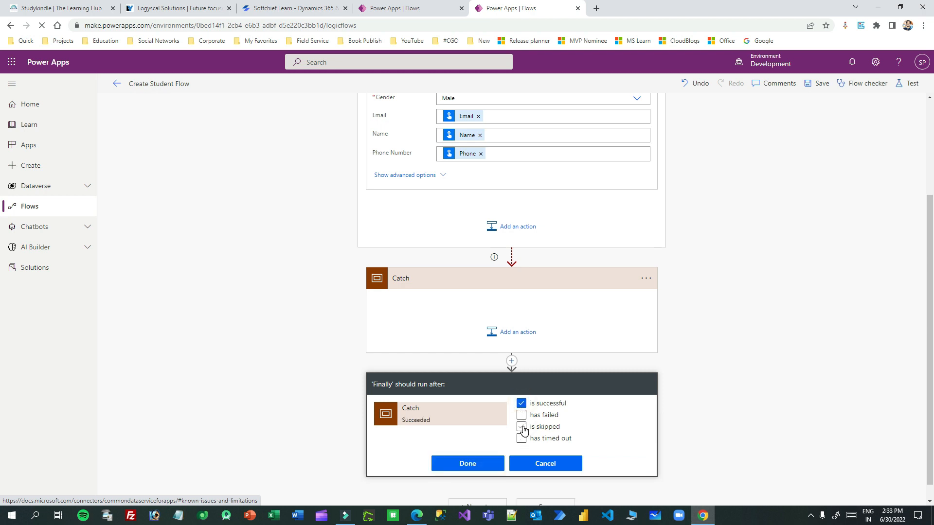
pyautogui.click(521, 427)
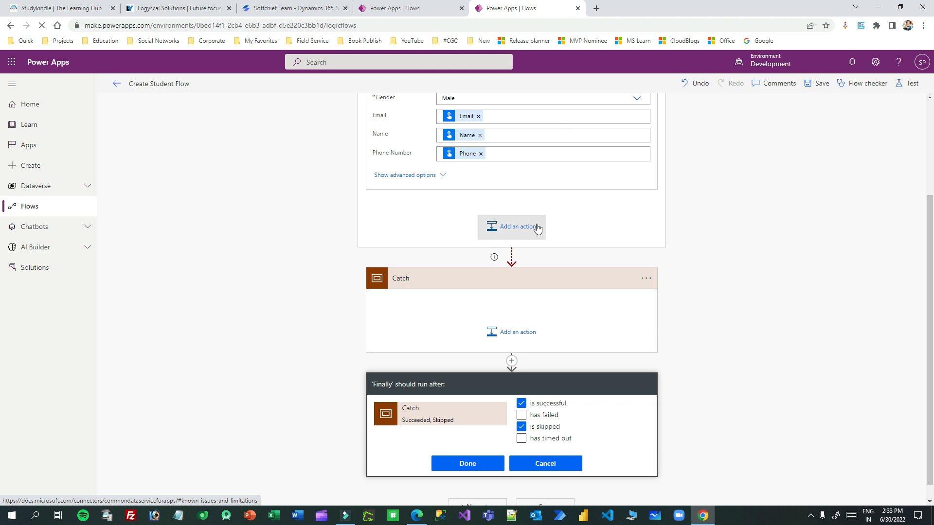
pyautogui.scroll(1, 557, 204)
pyautogui.scroll(1, 557, 204)
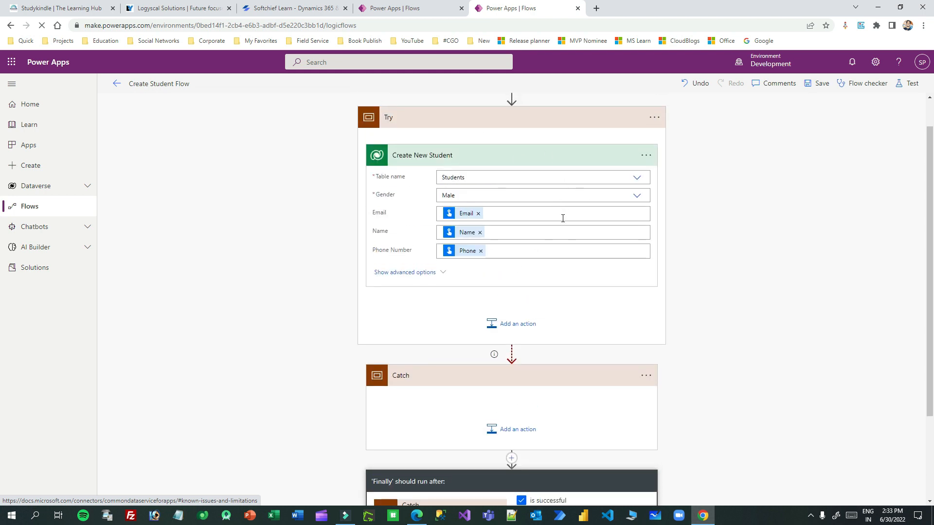
pyautogui.scroll(-2, 563, 217)
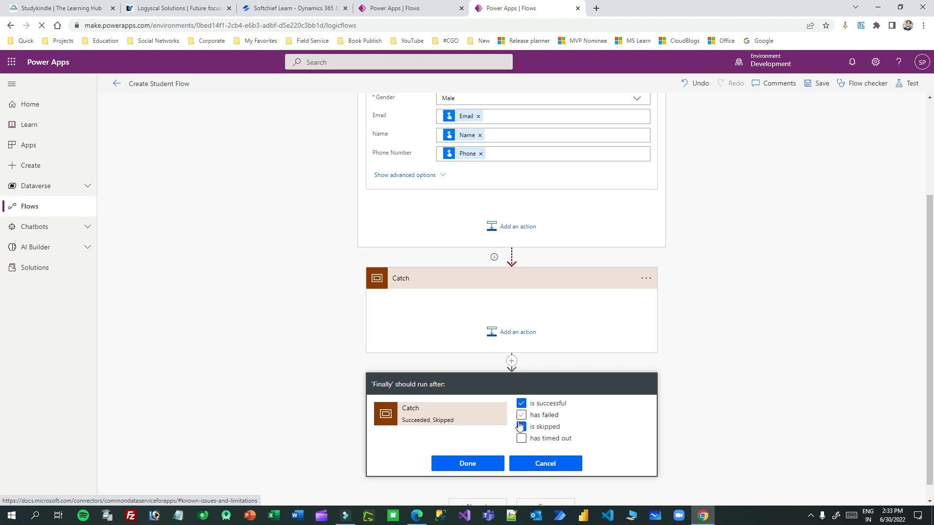
pyautogui.scroll(-1, 516, 433)
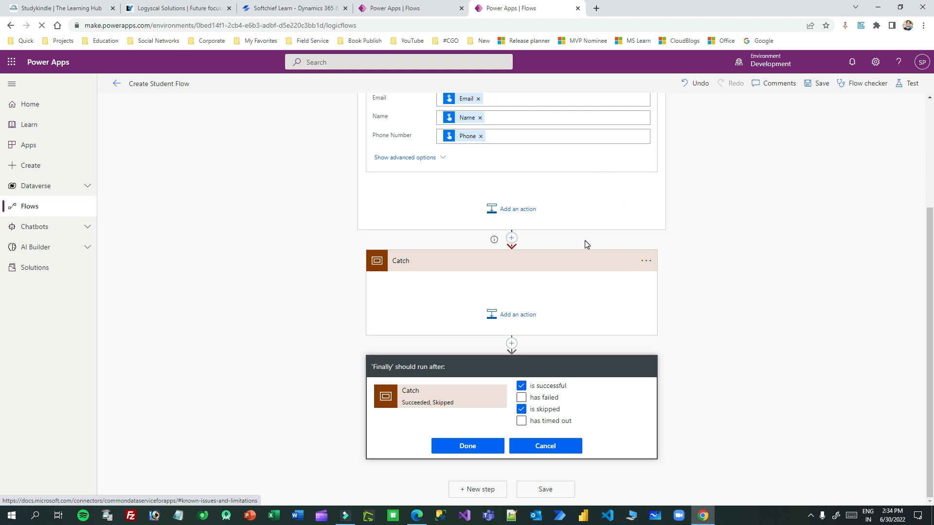
pyautogui.scroll(2, 559, 224)
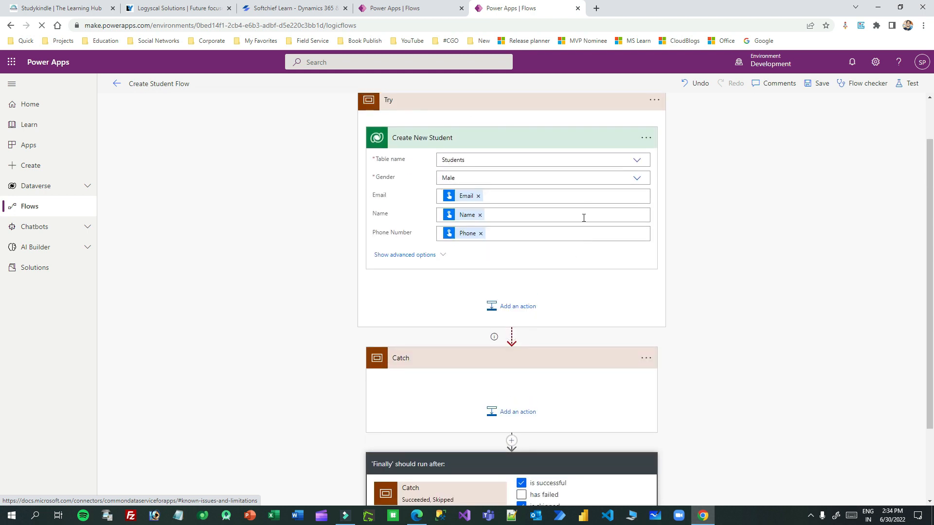
pyautogui.scroll(-2, 584, 243)
pyautogui.click(491, 445)
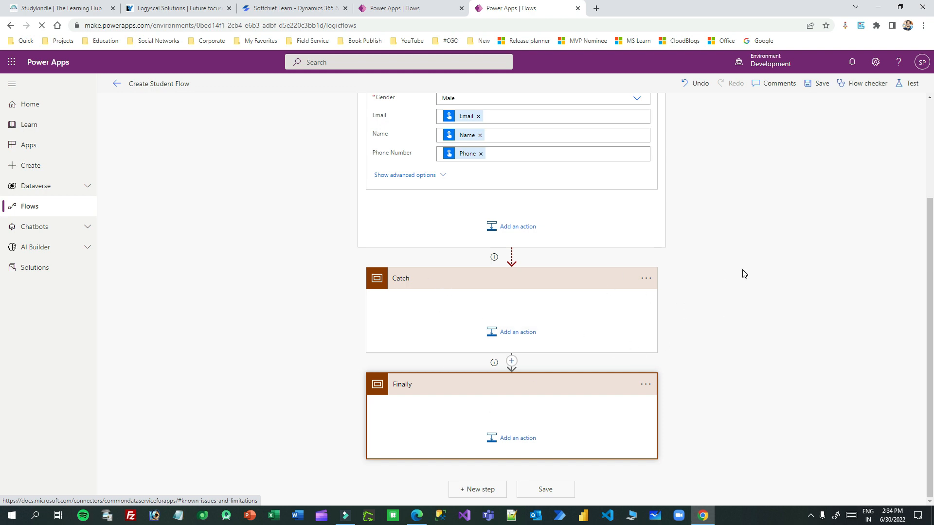
# Step: Begin inserting a new action between the manual trigger and Try
pyautogui.scroll(3, 742, 274)
pyautogui.scroll(-2, 743, 274)
pyautogui.scroll(2, 742, 273)
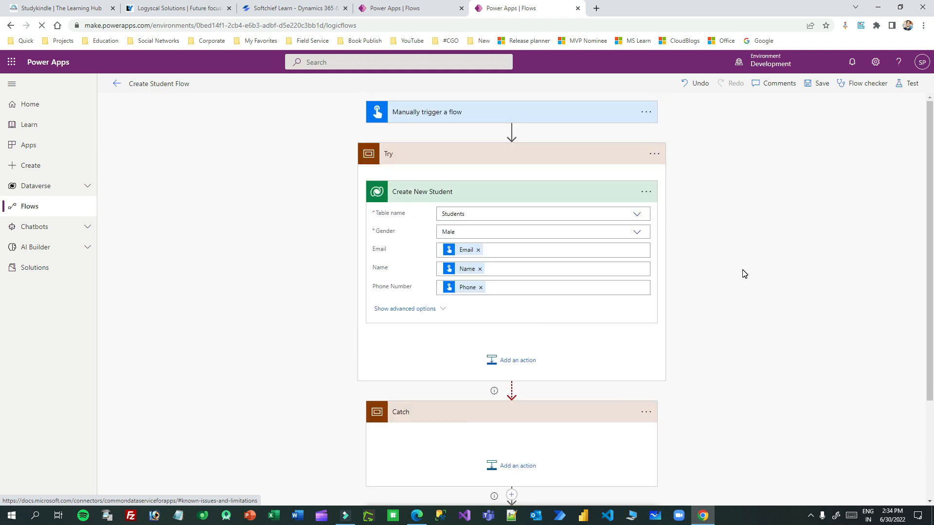
pyautogui.scroll(-3, 457, 309)
pyautogui.scroll(3, 735, 296)
pyautogui.click(502, 191)
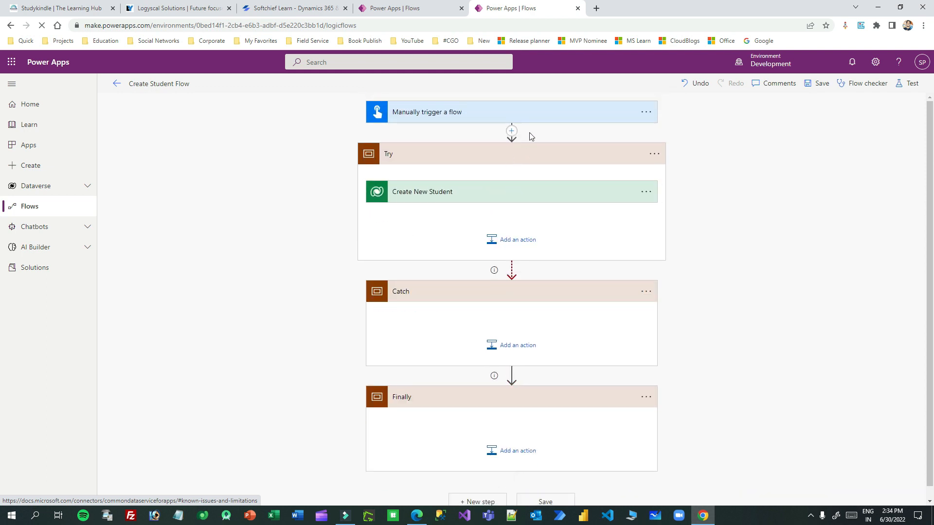
pyautogui.click(511, 130)
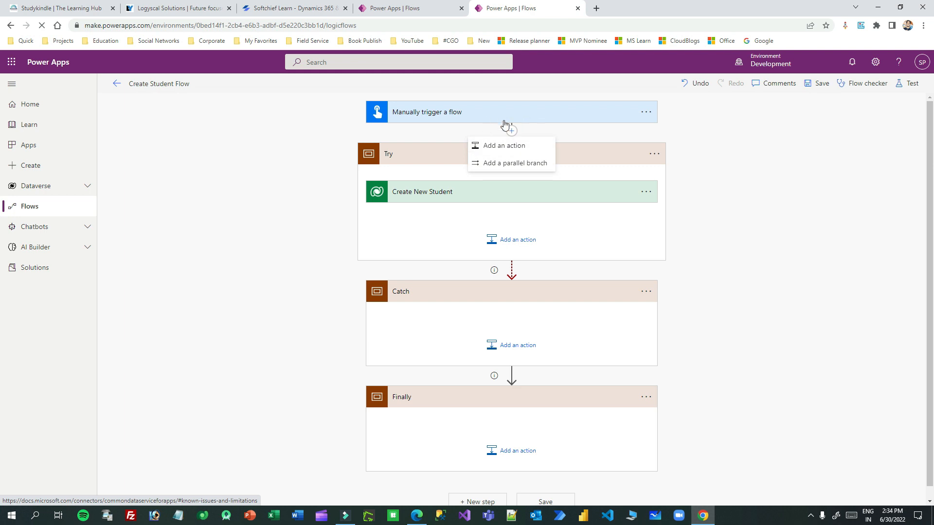
pyautogui.click(506, 146)
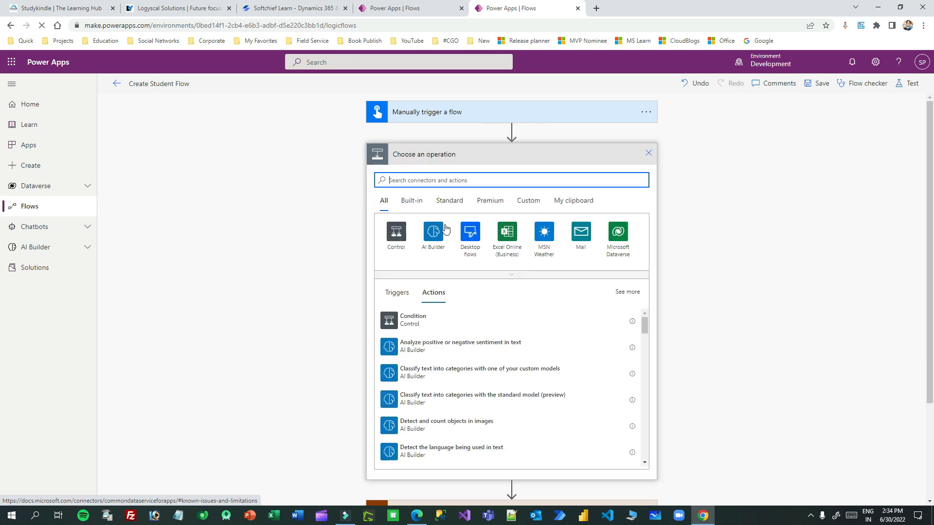
# Step: Add an Initialize variable action found by searching 'var'
pyautogui.click(396, 231)
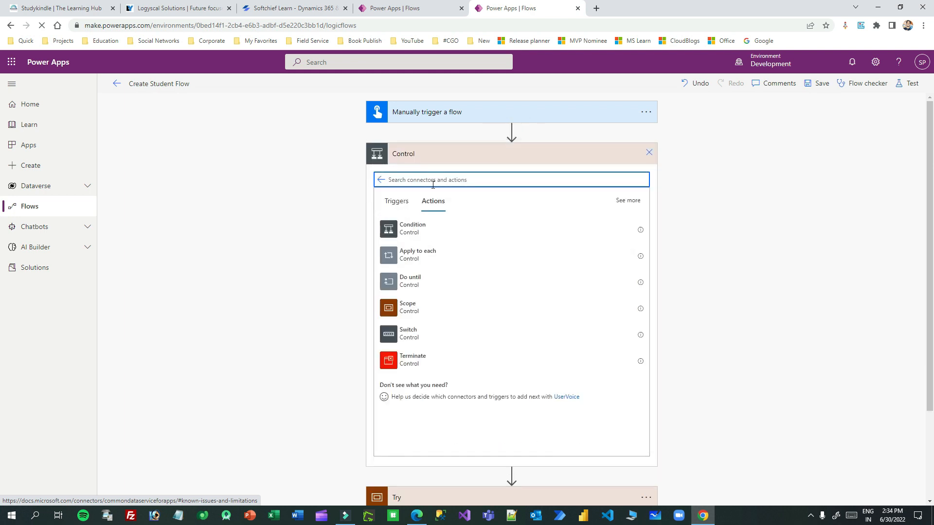
pyautogui.click(381, 179)
pyautogui.click(431, 179)
pyautogui.write('variable')
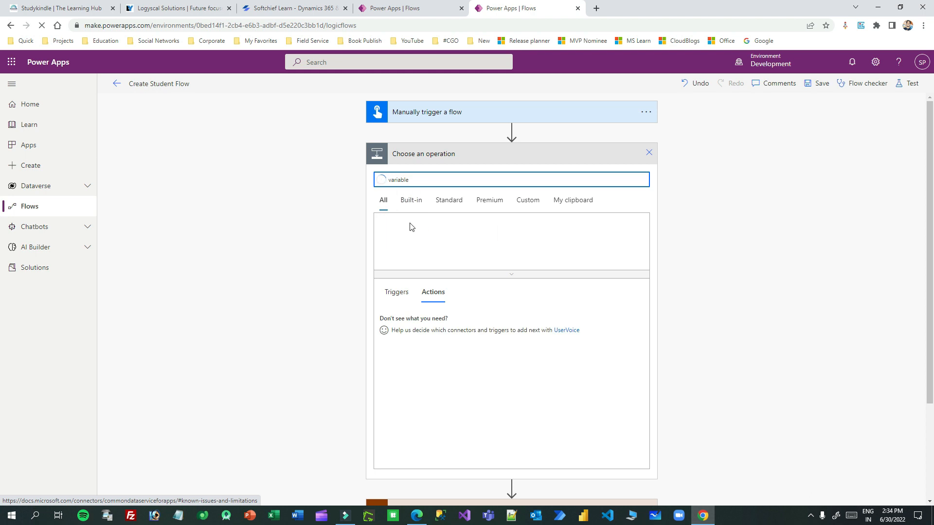
pyautogui.click(398, 229)
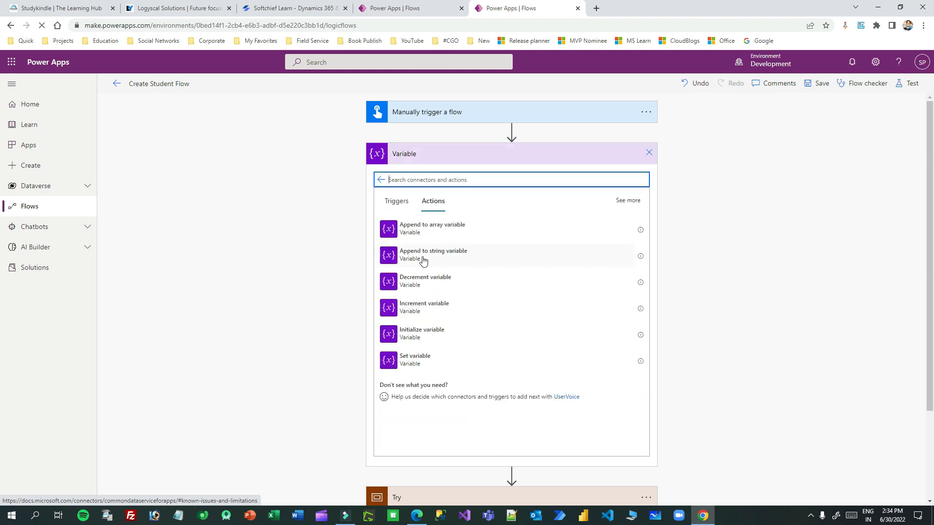
pyautogui.click(436, 333)
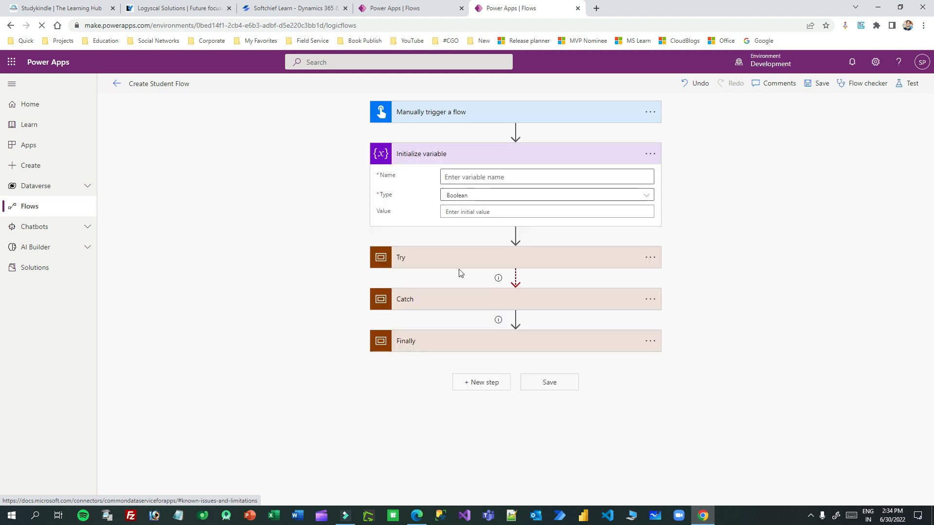
# Step: Name the variable Flag, type String, with initial value Success
pyautogui.click(474, 178)
pyautogui.write('Flag')
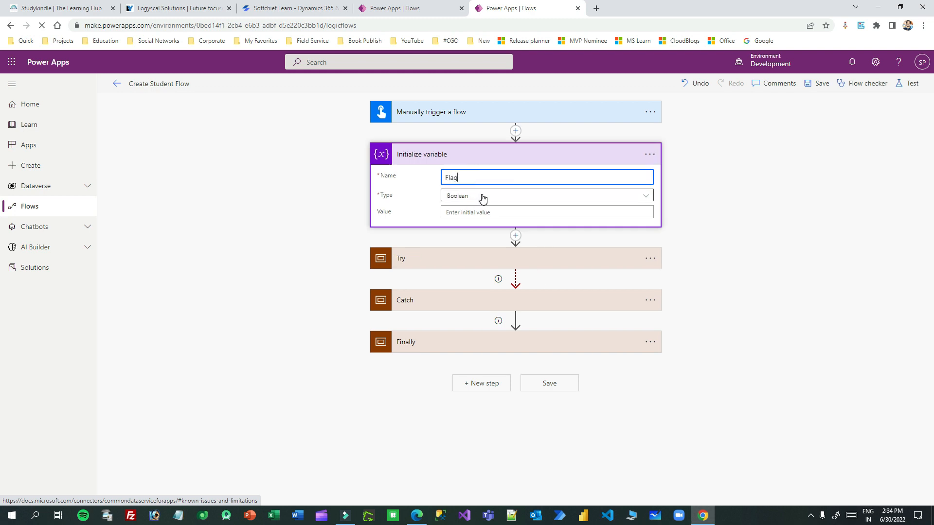
pyautogui.click(482, 197)
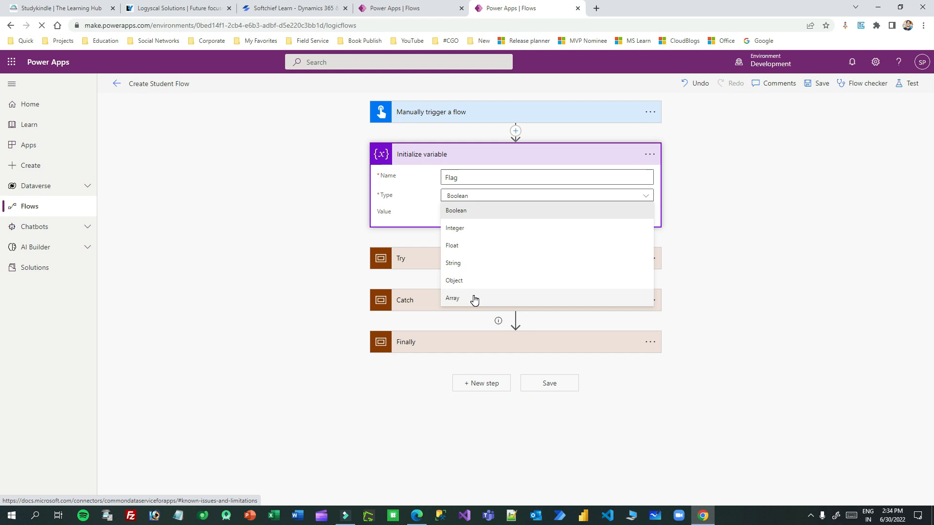
pyautogui.click(475, 264)
pyautogui.click(517, 213)
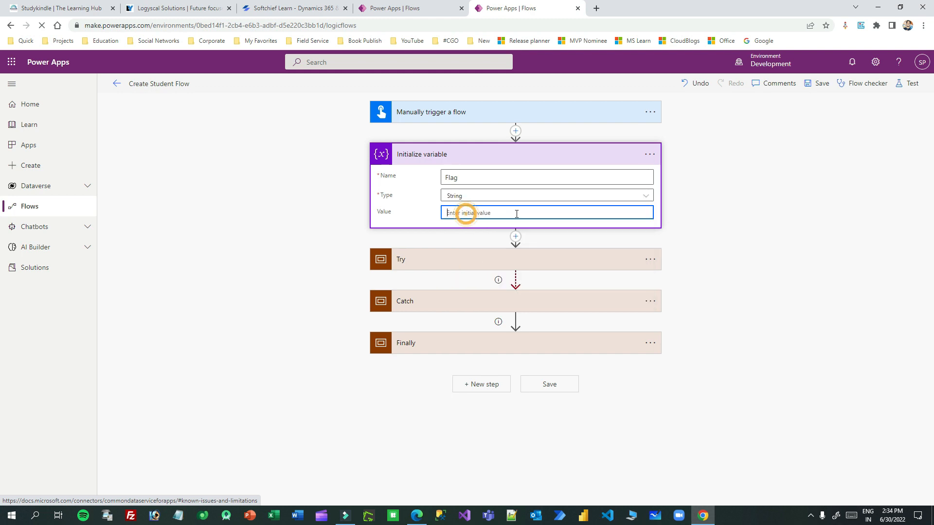
pyautogui.write('Fa')
pyautogui.press('BackSpace')
pyautogui.press('BackSpace')
pyautogui.write('Success')
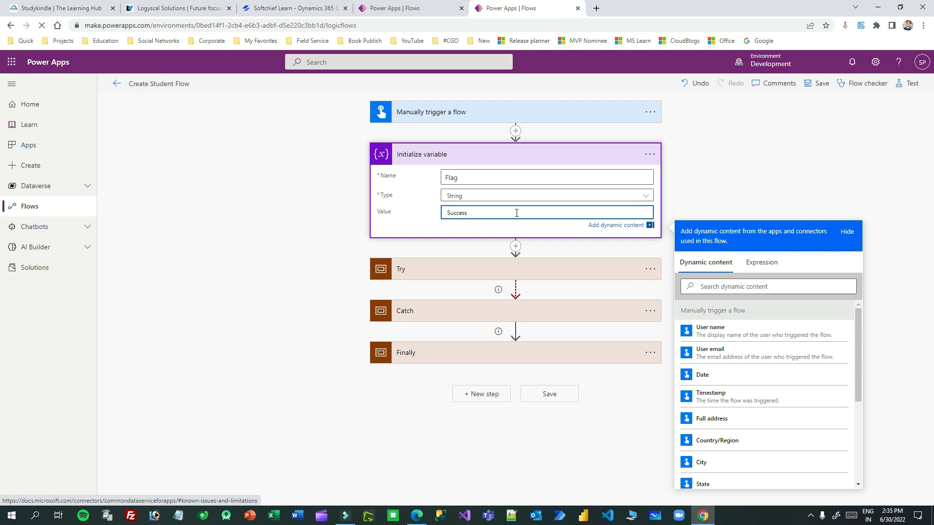
pyautogui.click(518, 152)
pyautogui.click(644, 156)
pyautogui.click(475, 152)
pyautogui.click(508, 156)
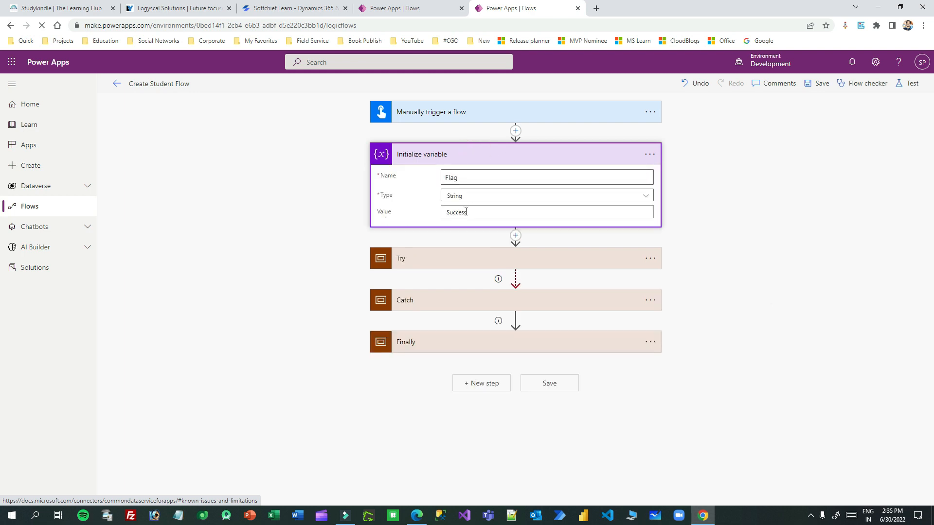
pyautogui.click(496, 152)
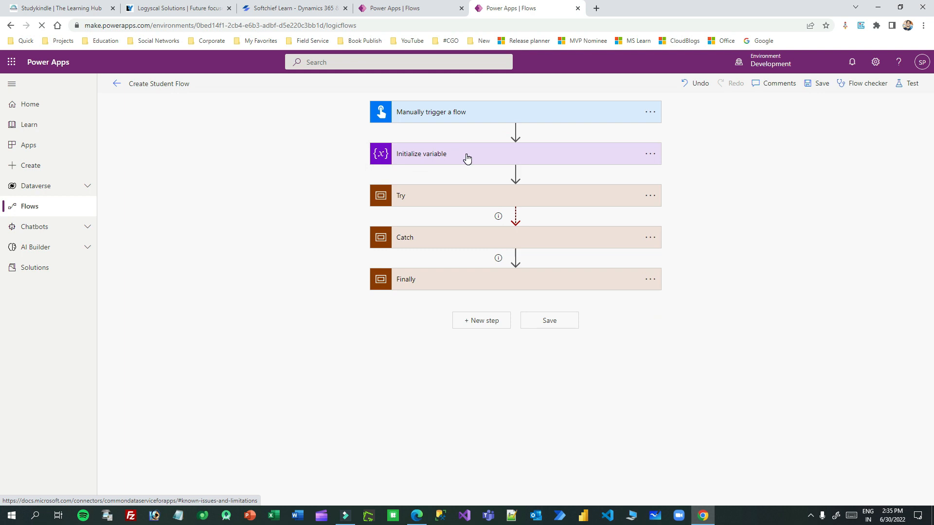
# Step: Expand the Try and Catch scopes and briefly review the Flag variable step
pyautogui.click(485, 200)
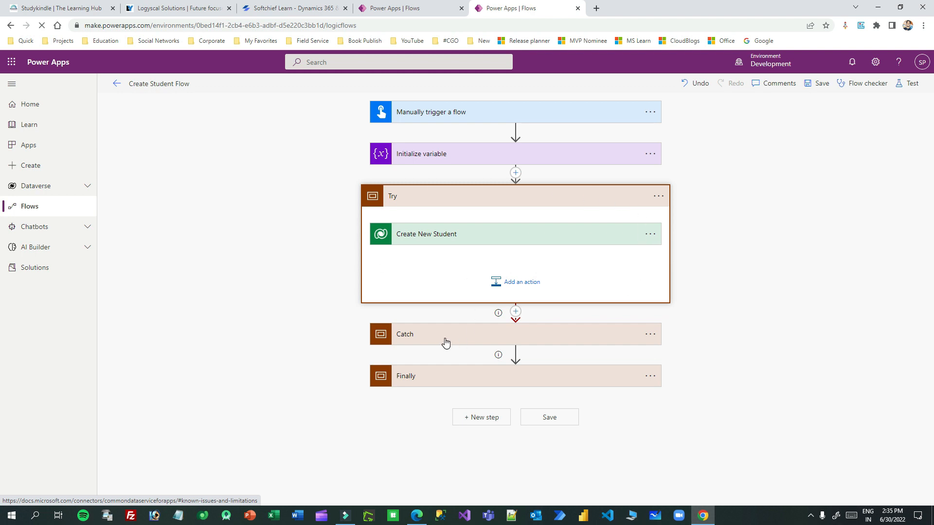
pyautogui.click(644, 340)
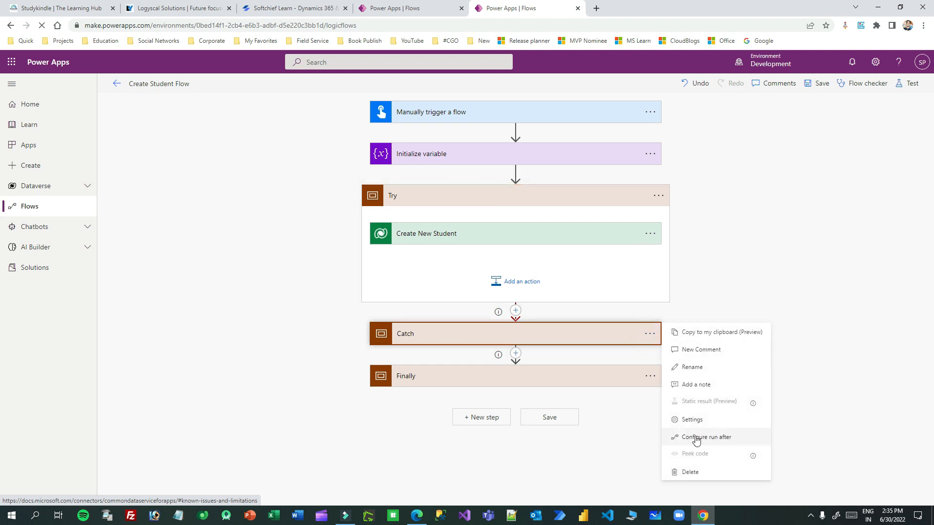
pyautogui.click(479, 340)
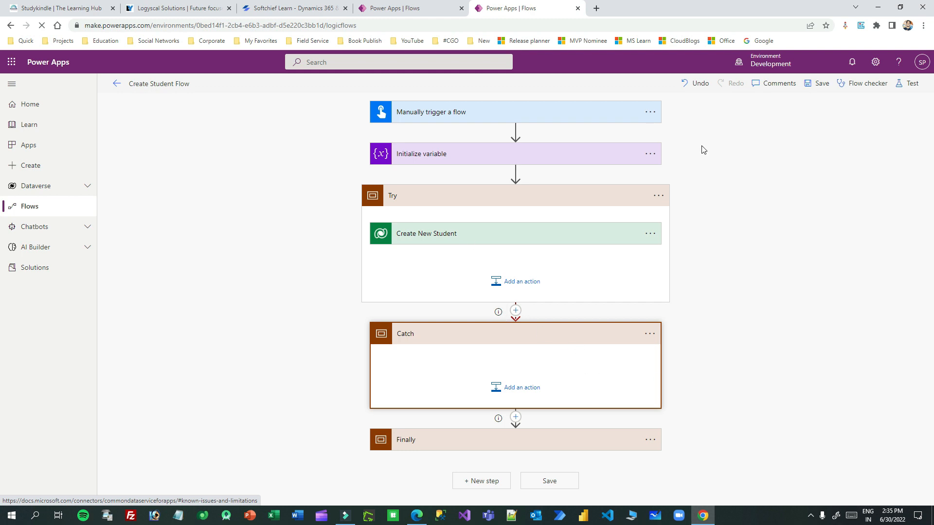
pyautogui.click(496, 155)
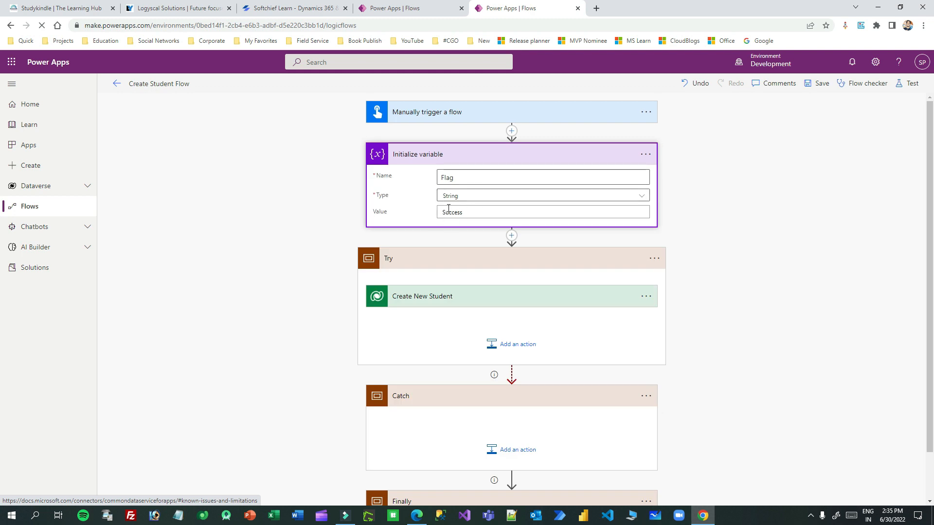
pyautogui.click(498, 154)
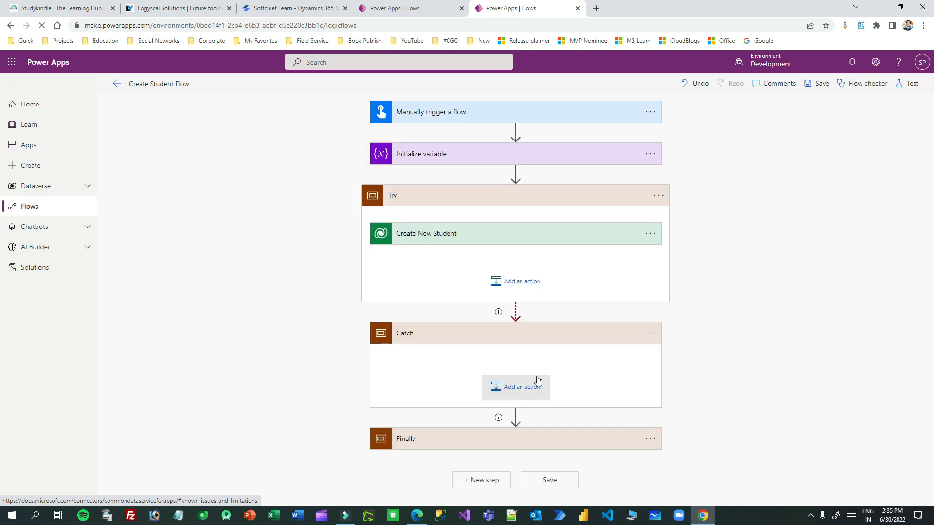
# Step: Add a Gmail Send email (V2) action inside Catch via a 'send email' search
pyautogui.click(520, 389)
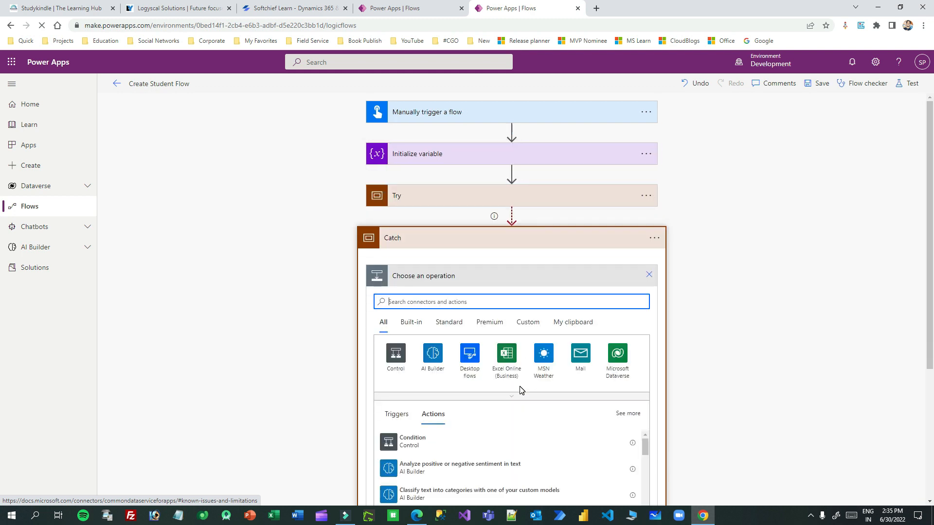
pyautogui.click(465, 303)
pyautogui.write('send')
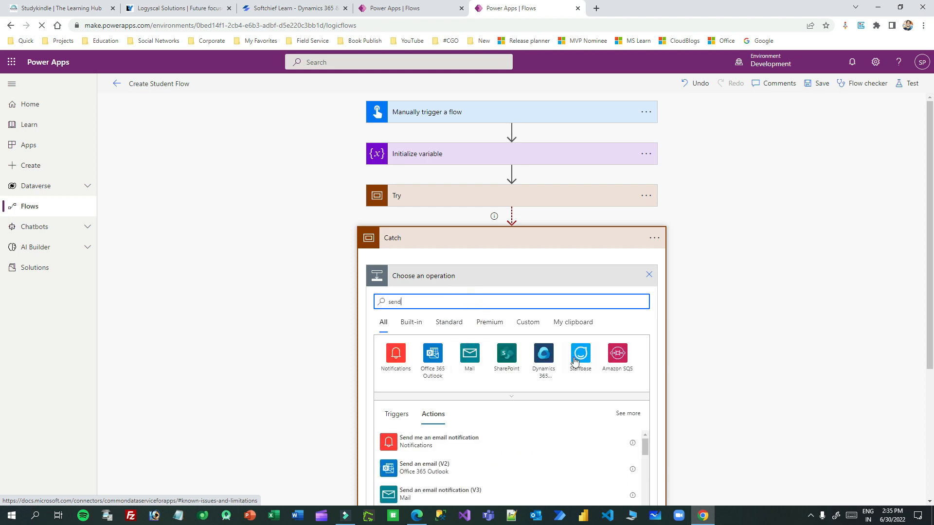
pyautogui.write(' email')
pyautogui.click(507, 356)
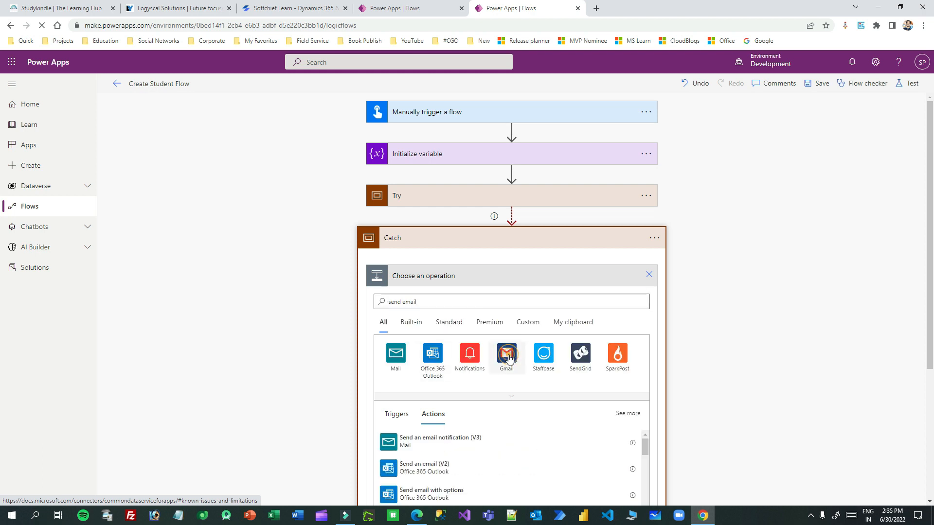
pyautogui.click(431, 381)
# Step: Enter the recipient's e-mail address in the To field
pyautogui.click(459, 301)
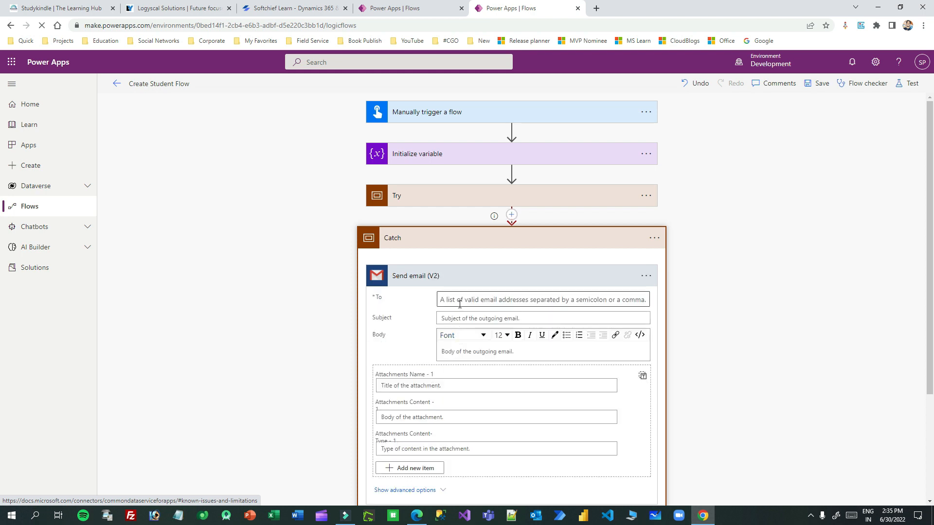
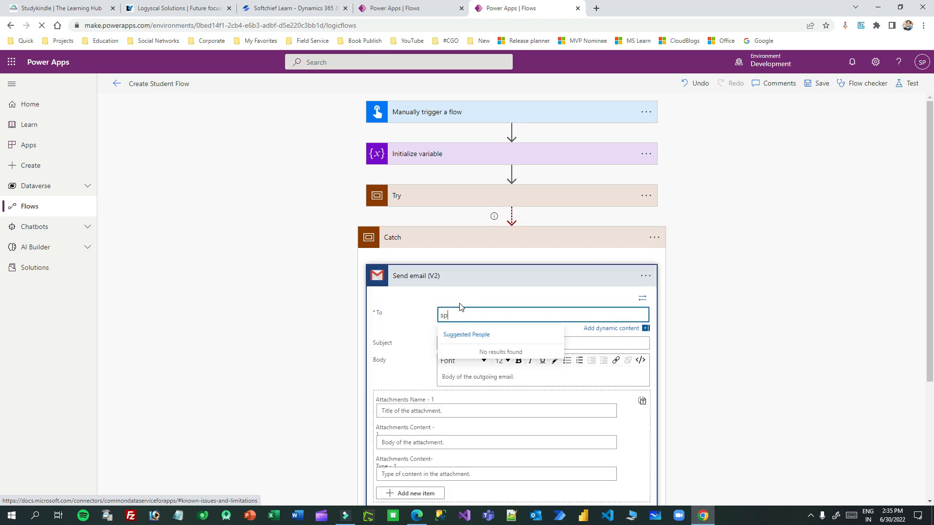
pyautogui.press('Return')
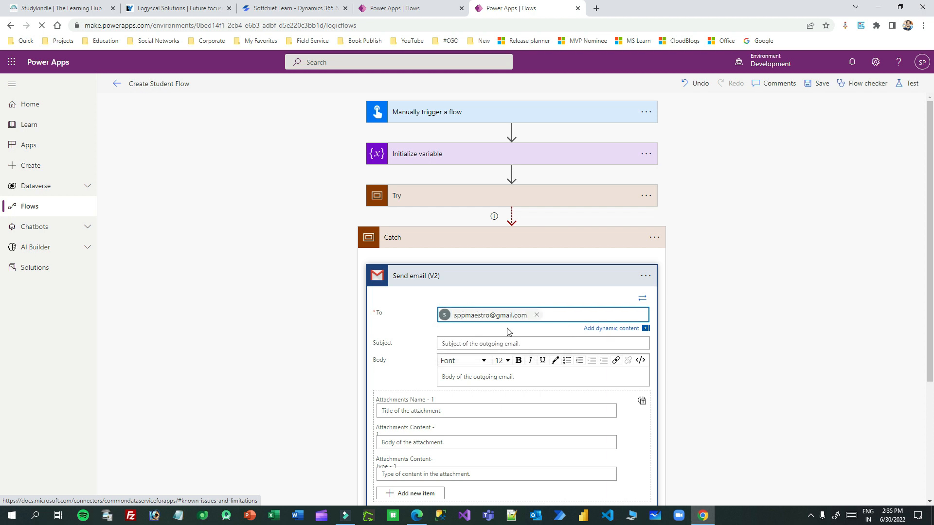
pyautogui.click(480, 346)
# Step: Set the subject to 'Student Creation Failed for -' plus trigger Name; start the body 'Dear Admin,'
pyautogui.write('Student Creation Failed for -')
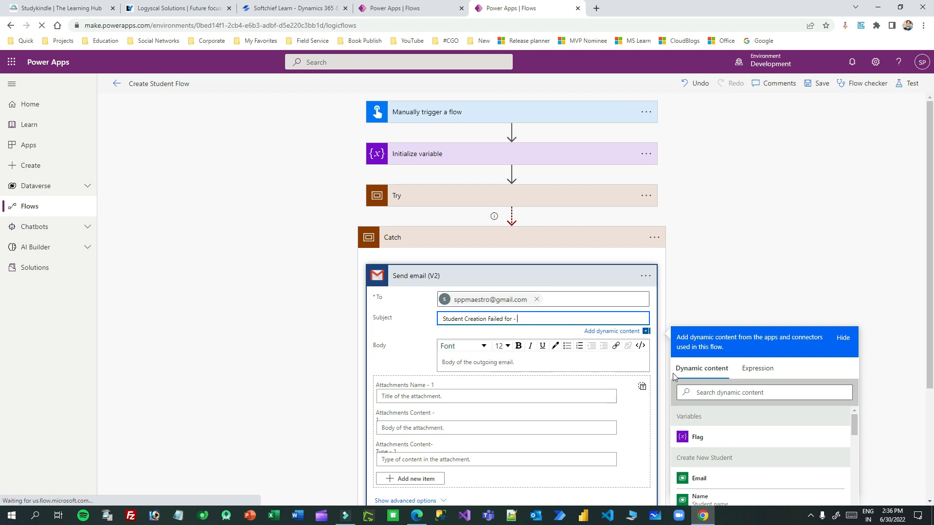
pyautogui.click(716, 392)
pyautogui.write('name')
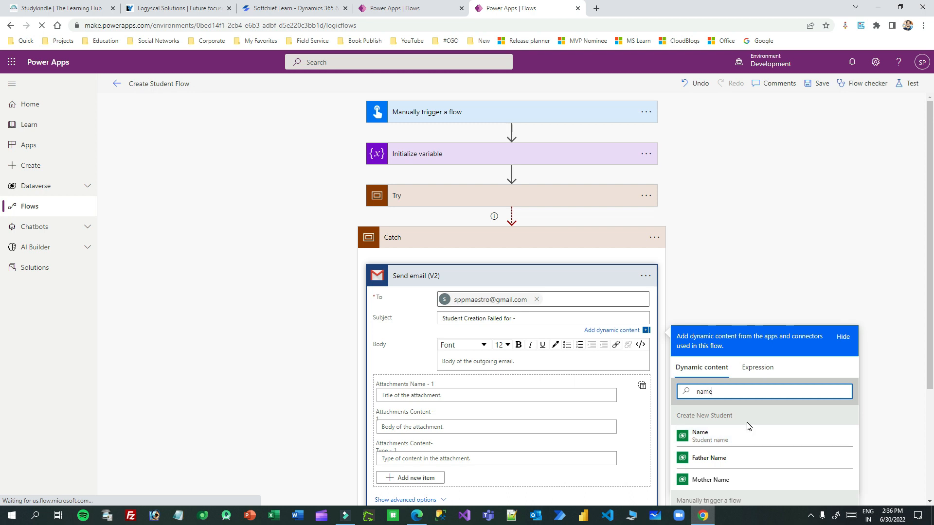
pyautogui.scroll(-2, 722, 439)
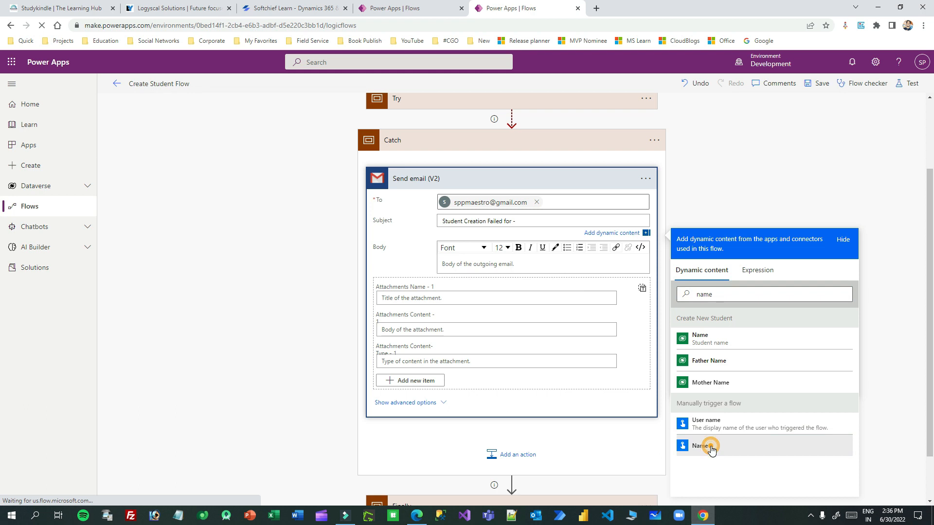
pyautogui.click(700, 446)
pyautogui.scroll(2, 543, 286)
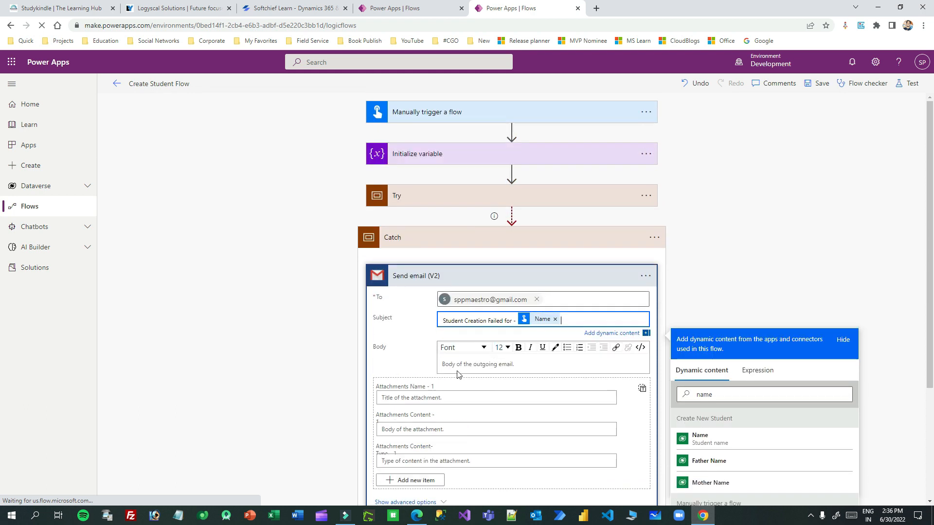
pyautogui.click(479, 362)
pyautogui.write('Dear Admin,')
# Step: Add body lines and insert the trigger's Name and Email dynamic values
pyautogui.press('Return')
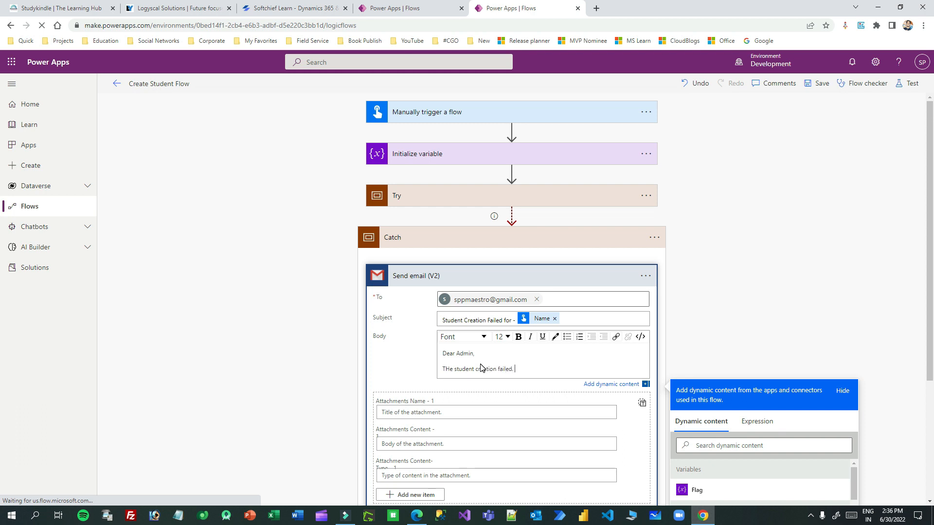
pyautogui.write('w d')
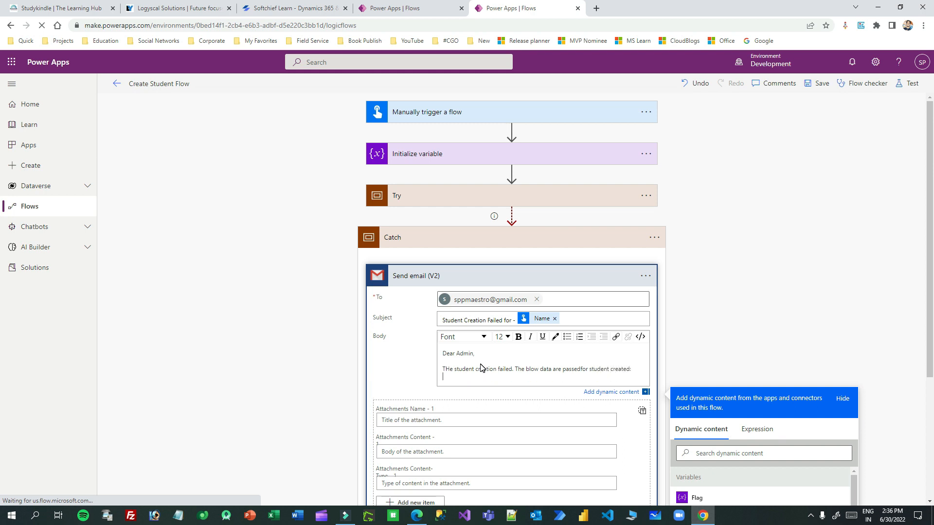
pyautogui.scroll(-4, 486, 218)
pyautogui.scroll(2, 475, 228)
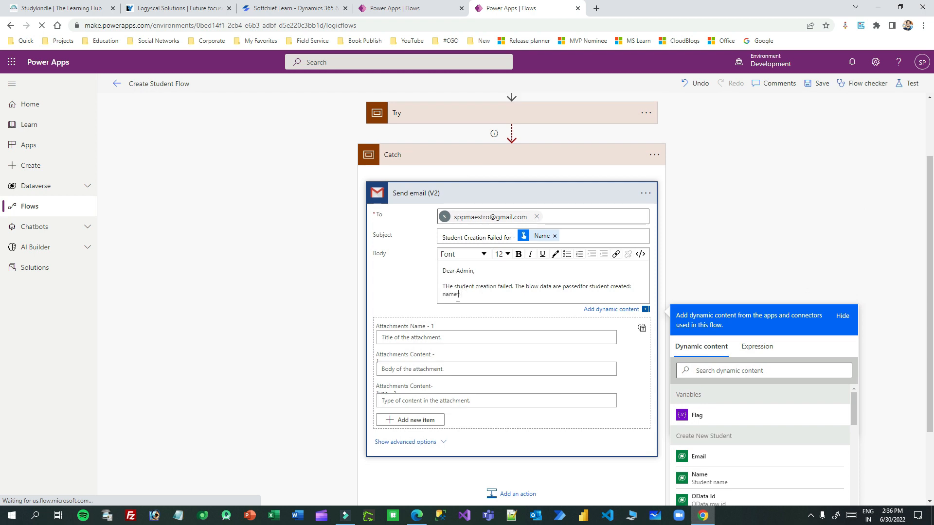
pyautogui.click(710, 364)
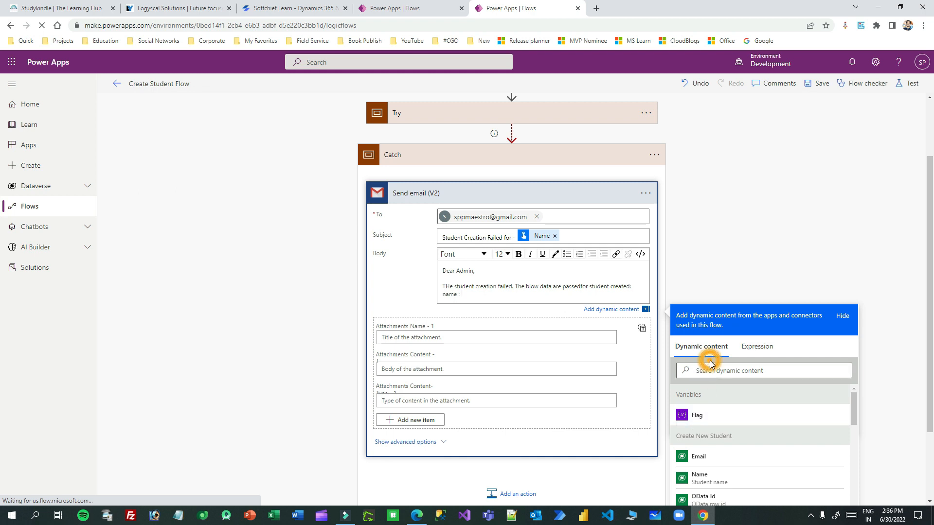
pyautogui.click(709, 477)
pyautogui.press('Return')
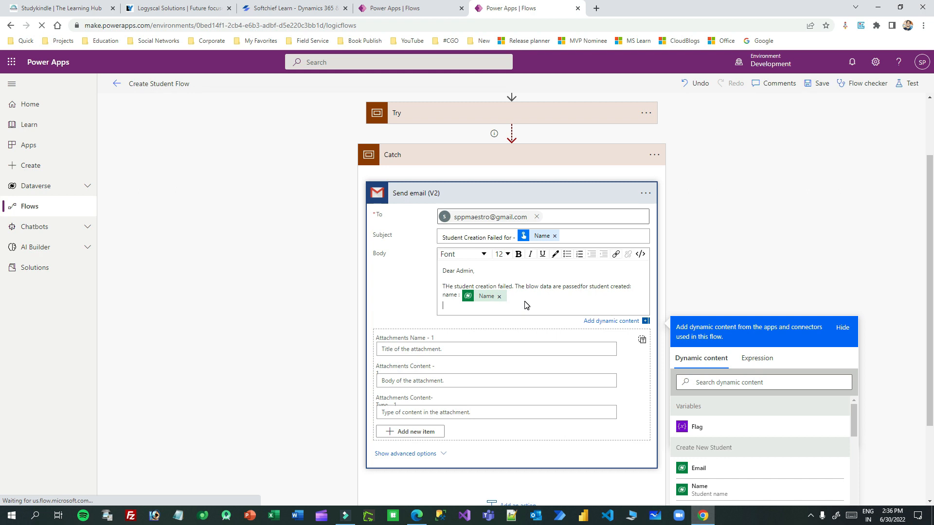
pyautogui.click(706, 381)
pyautogui.write('email')
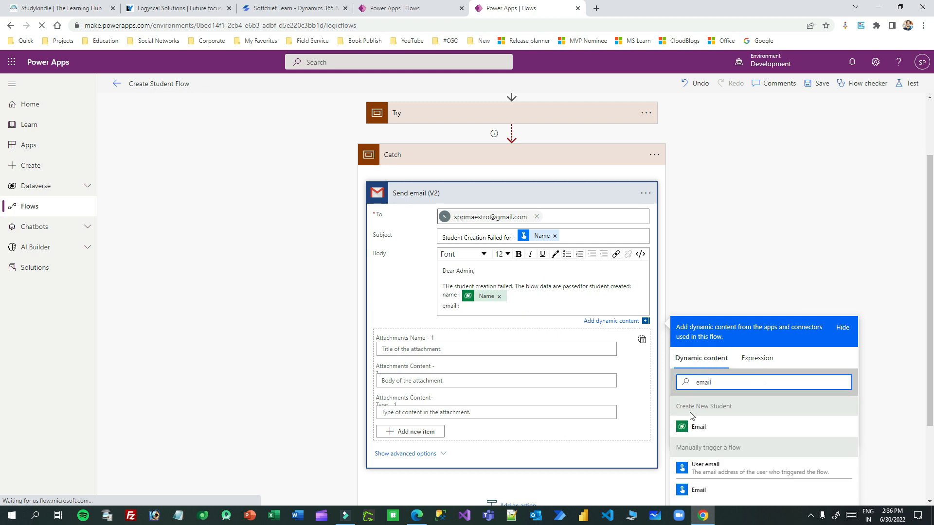
pyautogui.click(705, 490)
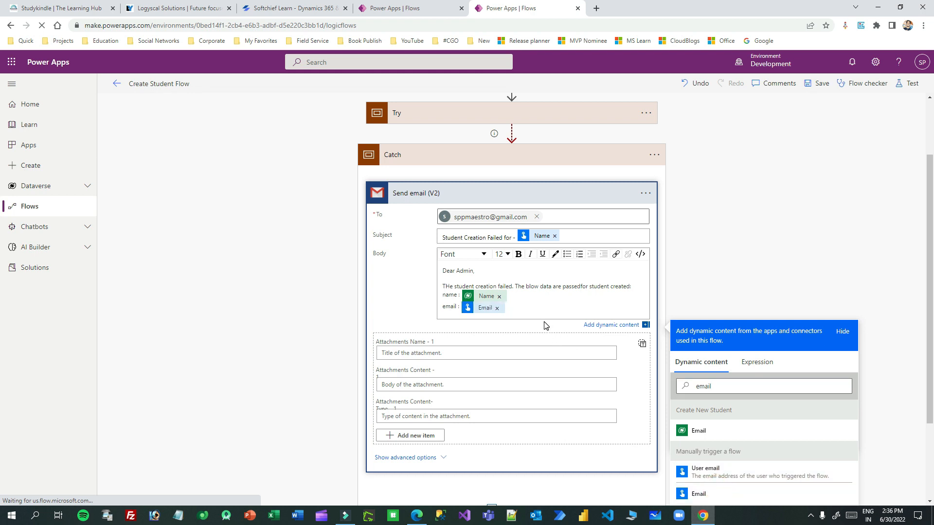
pyautogui.press('Return')
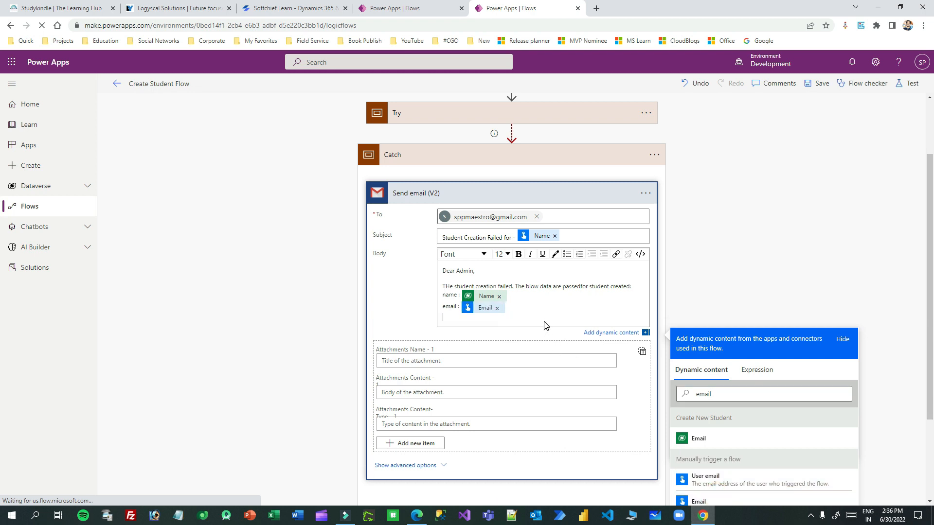
# Step: Fix the misplaced tokens so Name and Email sit beside their labels
pyautogui.click(499, 296)
pyautogui.click(724, 390)
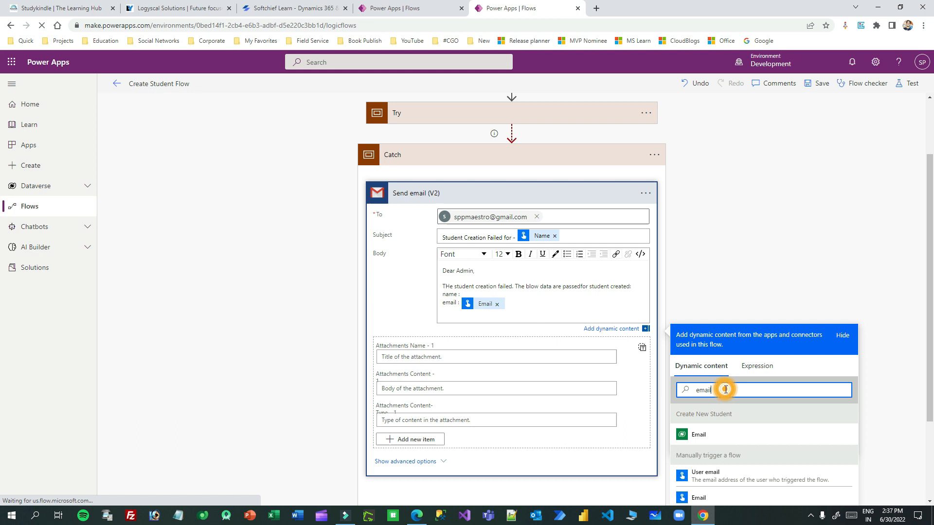
pyautogui.scroll(-2, 710, 409)
pyautogui.click(710, 409)
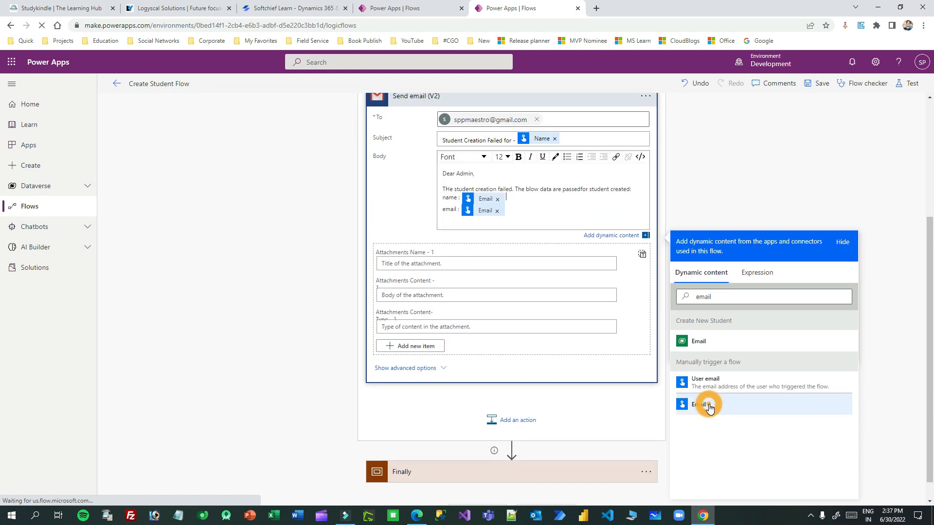
pyautogui.click(497, 199)
pyautogui.click(705, 296)
pyautogui.doubleClick(705, 296)
pyautogui.write('name')
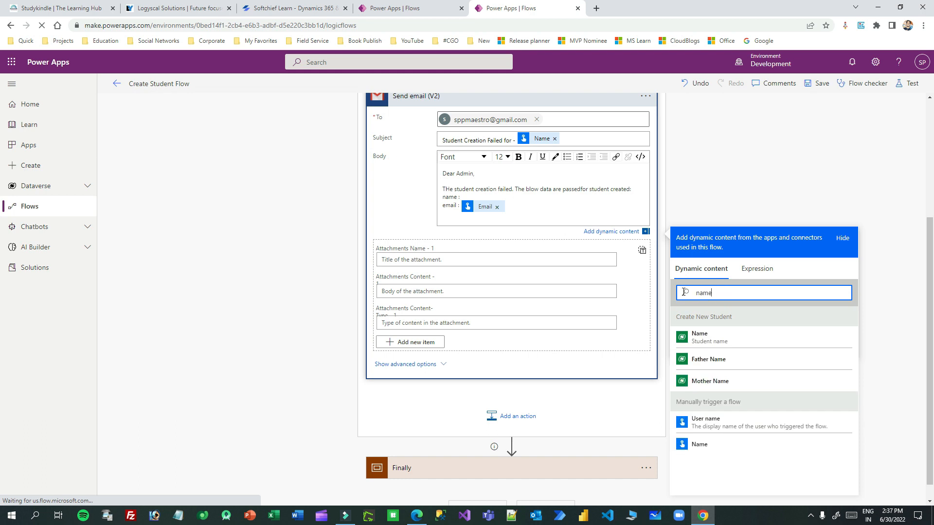
pyautogui.click(702, 444)
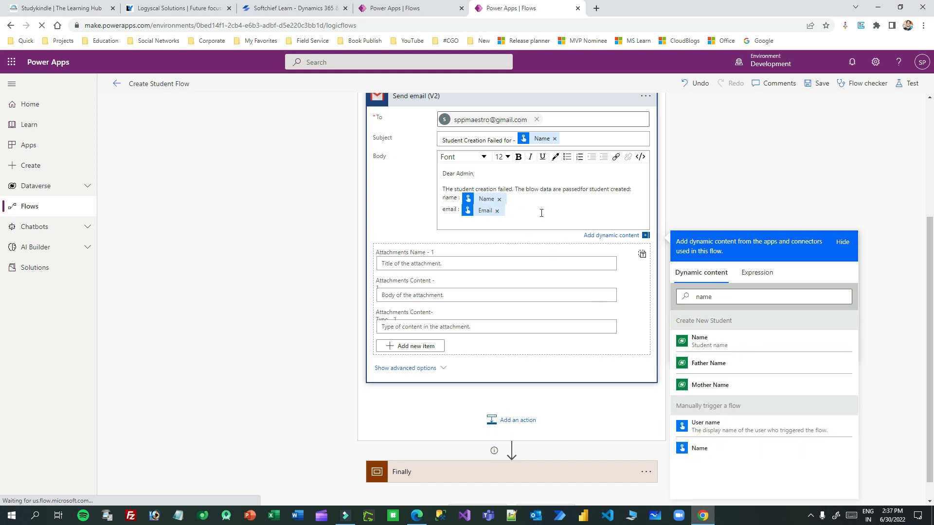
pyautogui.press('Return')
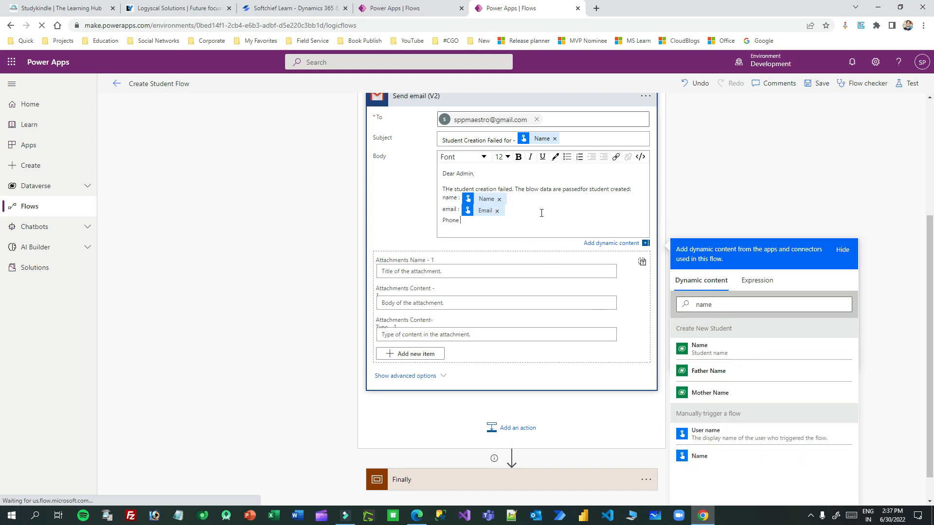
# Step: Insert the trigger's Phone value after the Phone label
pyautogui.moveTo(719, 304); pyautogui.dragTo(674, 304)
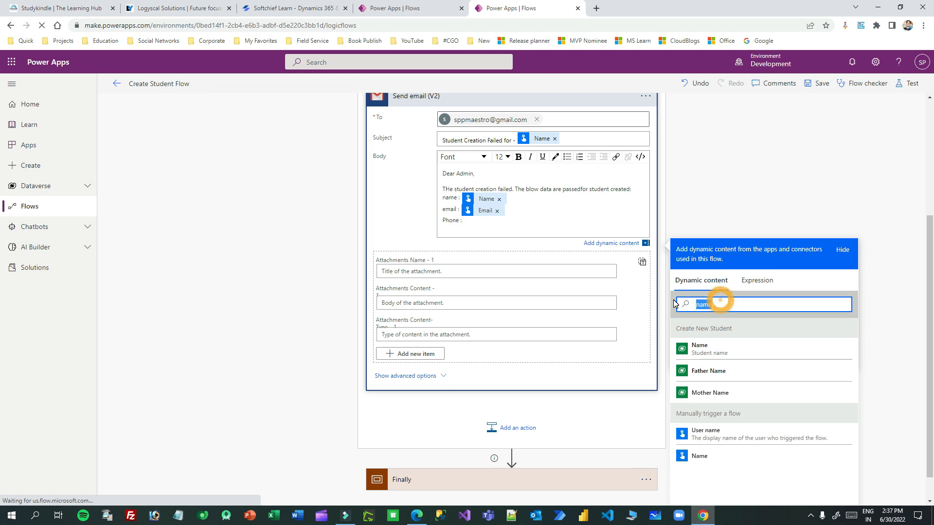
pyautogui.write('phone')
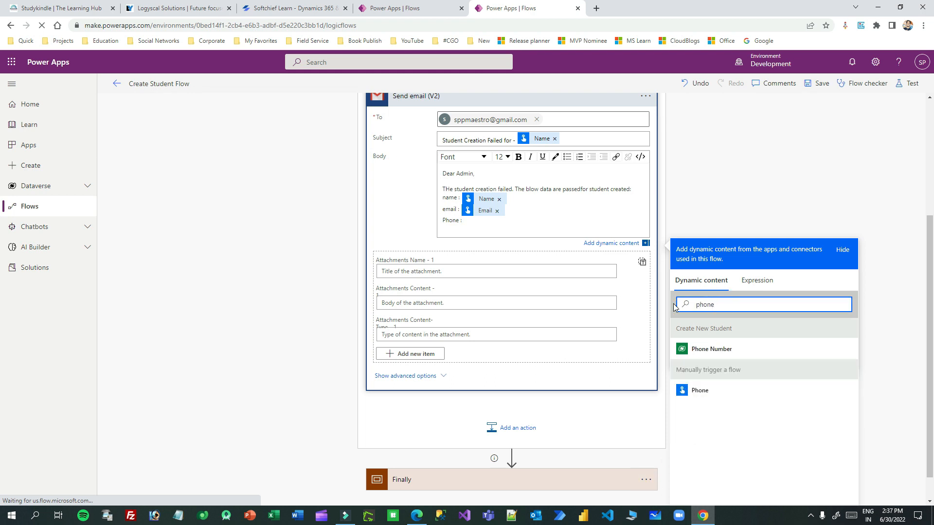
pyautogui.click(700, 390)
pyautogui.scroll(2, 610, 245)
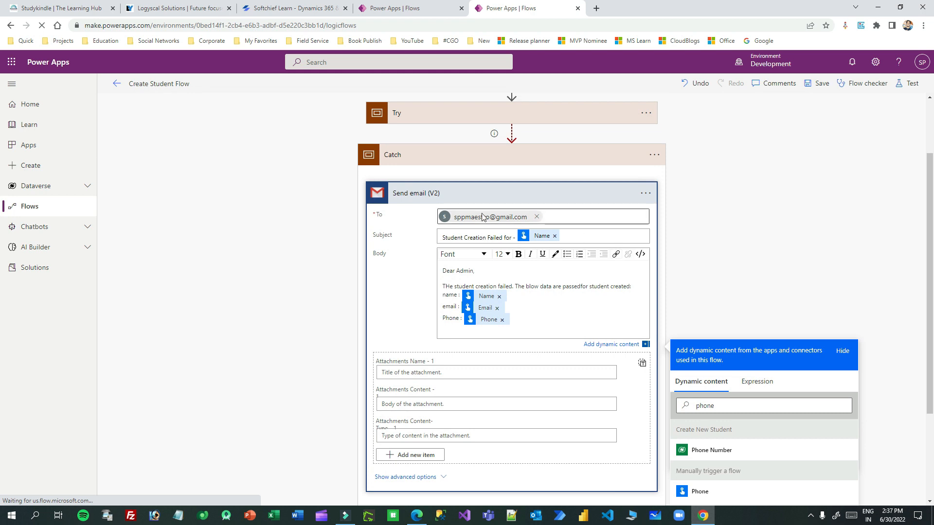
pyautogui.click(503, 193)
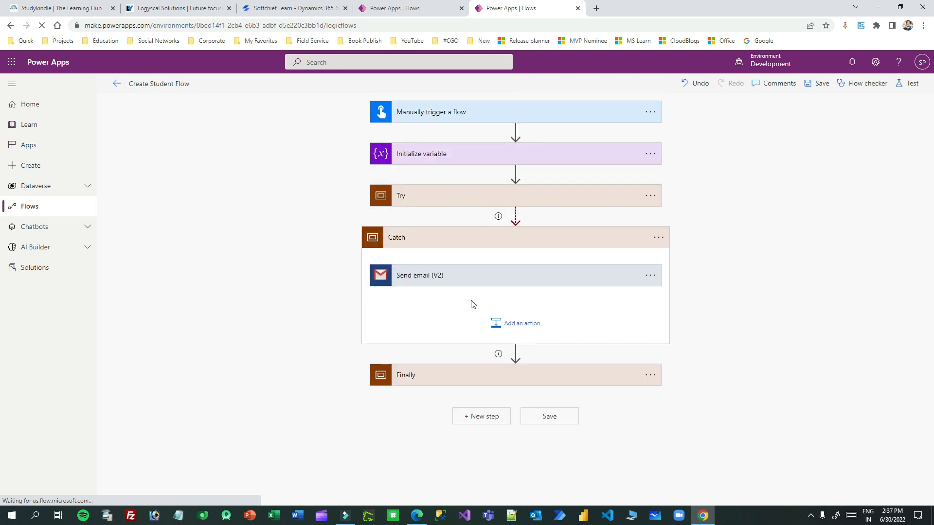
# Step: Add a Variables Set variable action inside the Catch scope
pyautogui.click(489, 152)
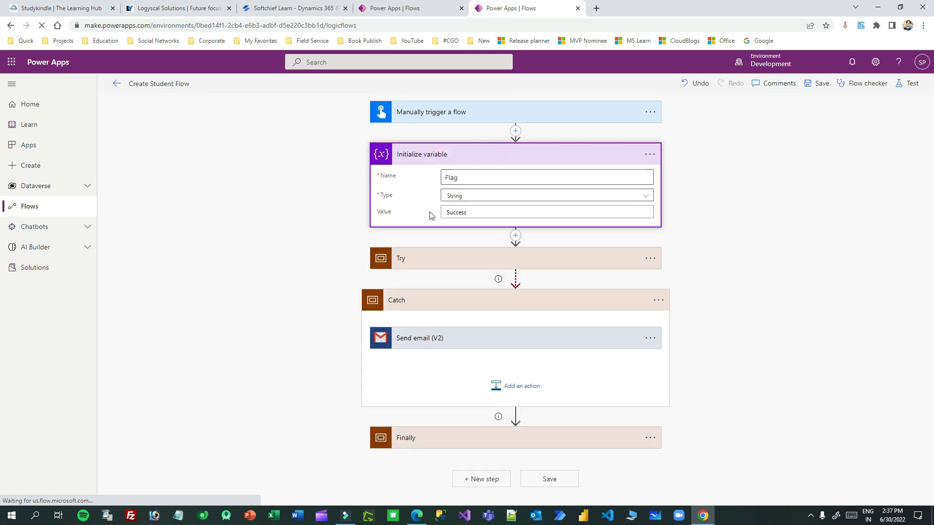
pyautogui.click(477, 154)
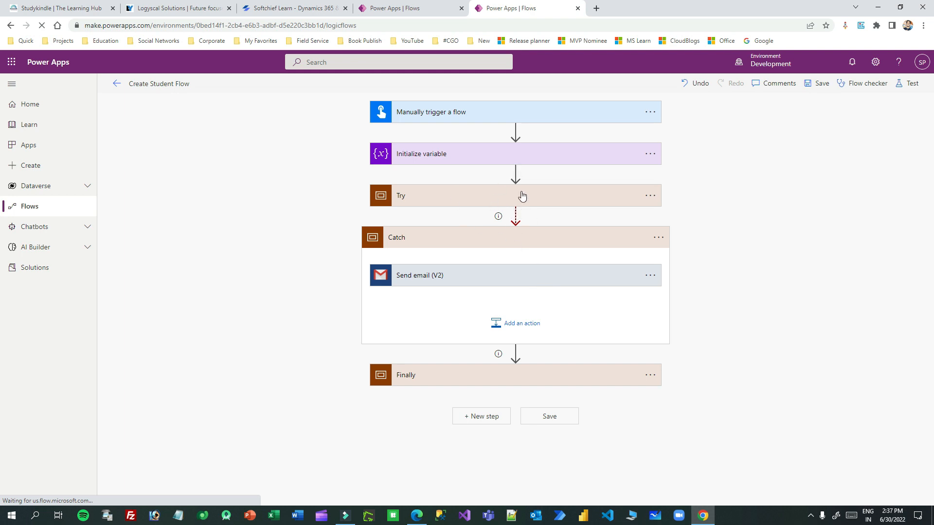
pyautogui.click(520, 324)
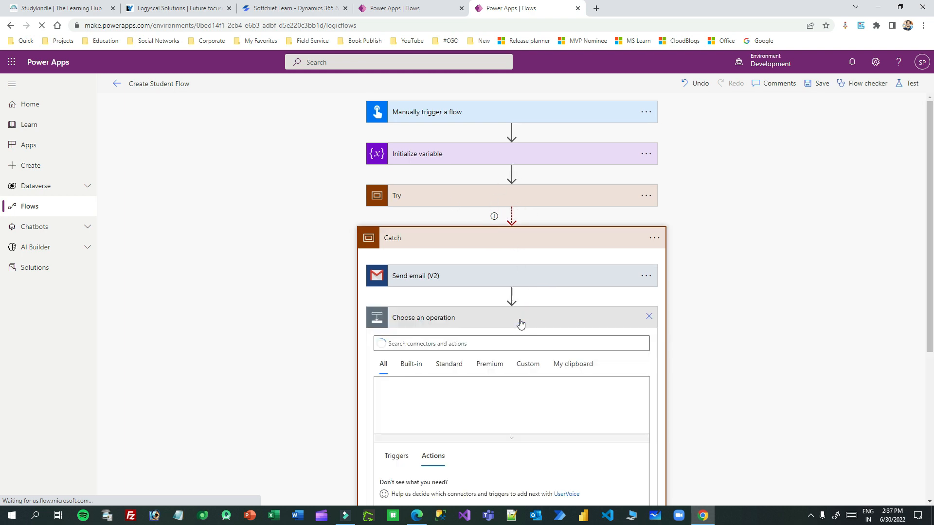
pyautogui.write('variab')
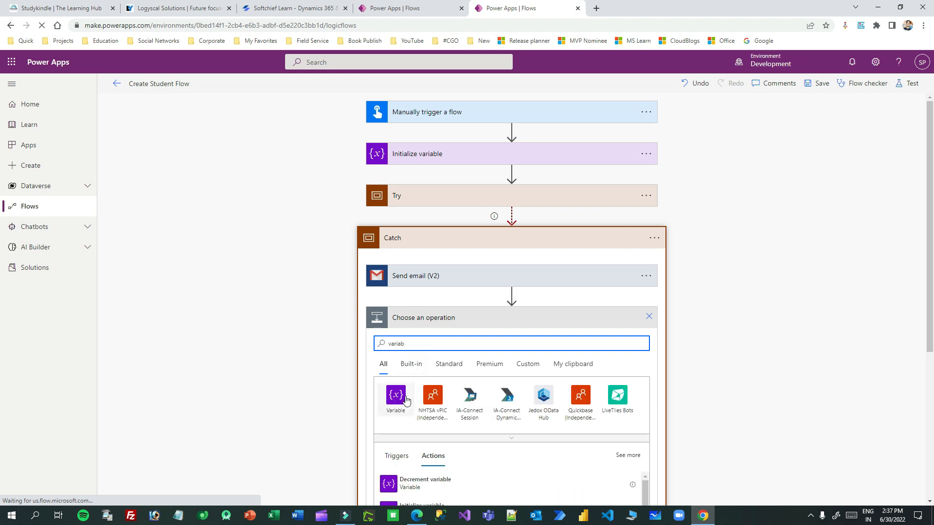
pyautogui.click(396, 394)
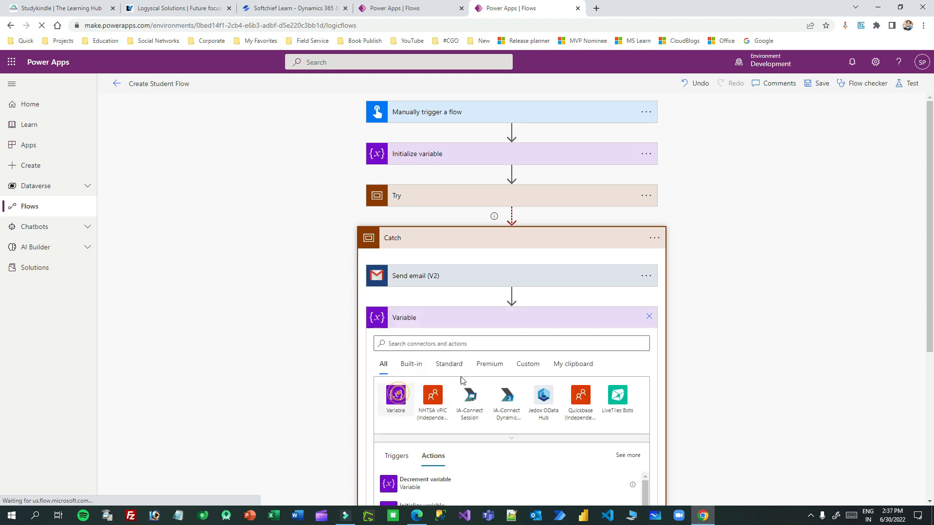
pyautogui.click(428, 423)
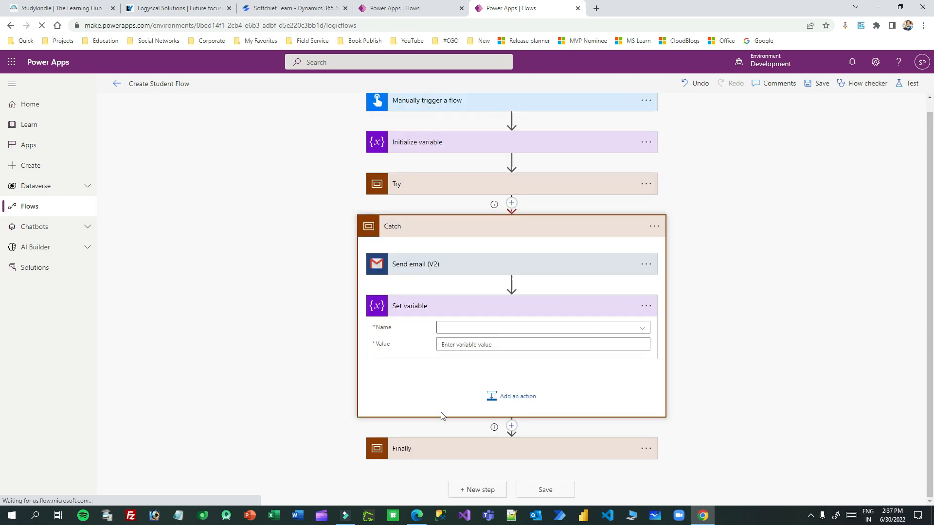
# Step: Set the Flag variable's value to Failed
pyautogui.click(484, 328)
pyautogui.click(468, 361)
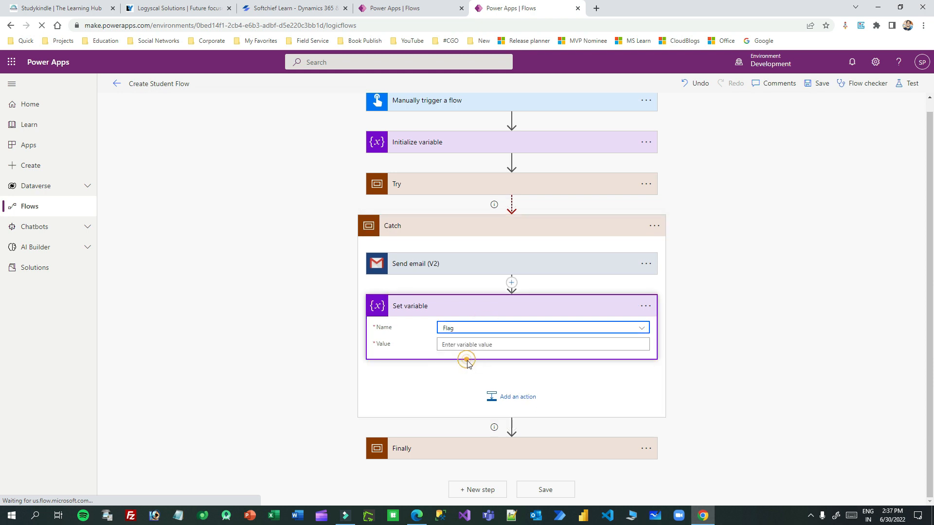
pyautogui.click(482, 347)
pyautogui.write('Failed')
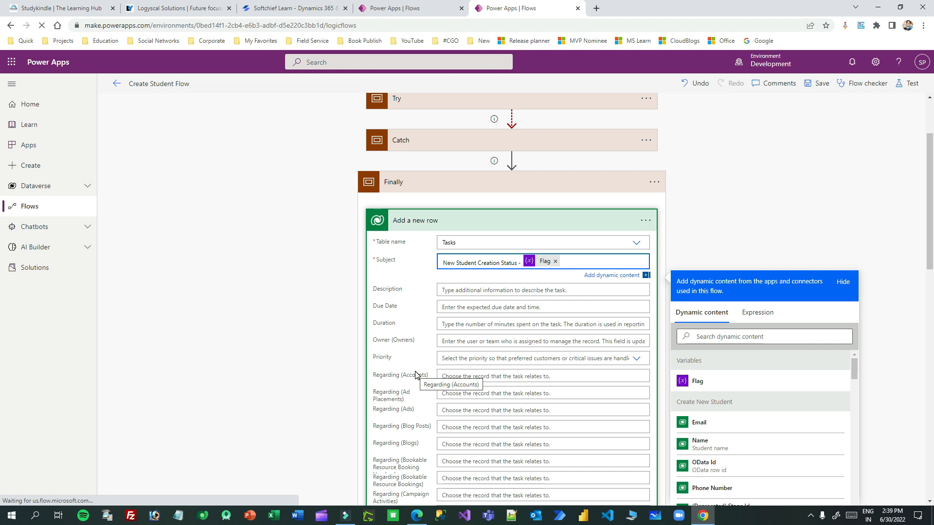
pyautogui.scroll(-2, 480, 417)
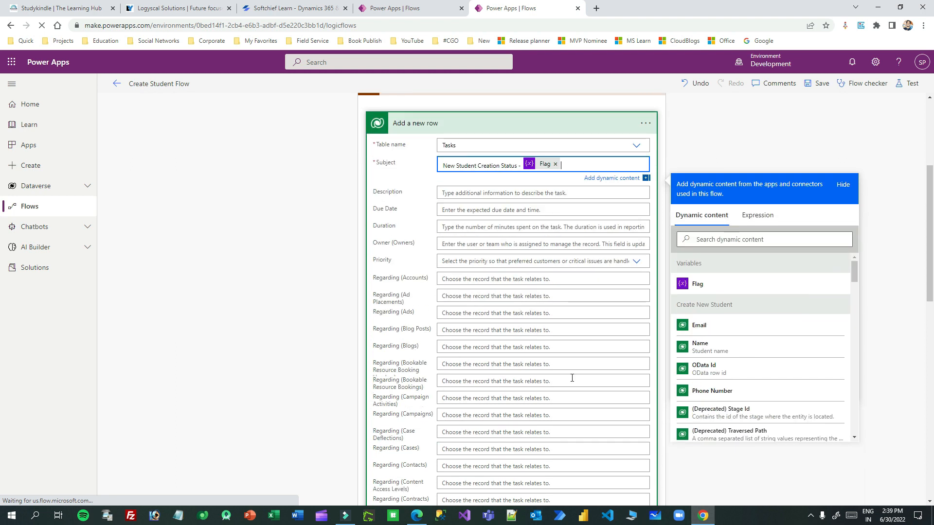
# Step: Review the Try scope's action and collapse the Finally scope's Add a new row card
pyautogui.scroll(4, 572, 378)
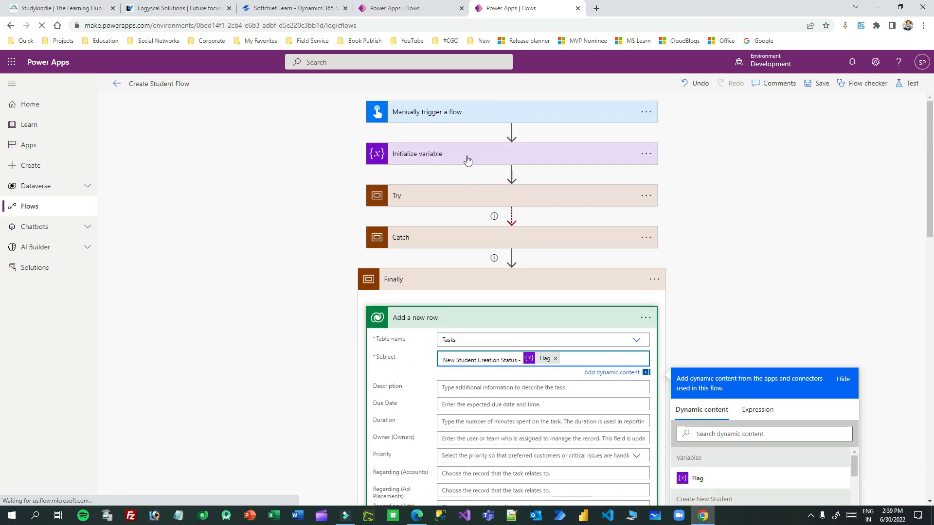
pyautogui.click(455, 200)
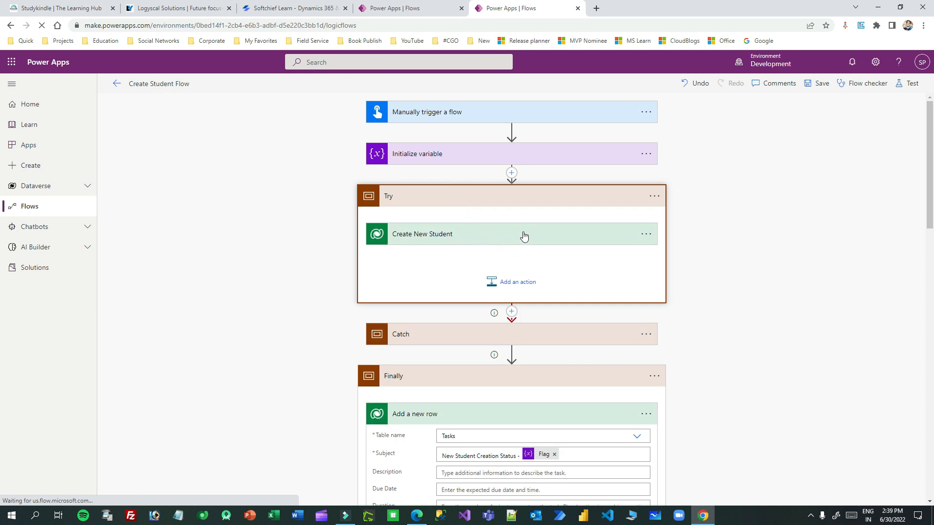
pyautogui.scroll(-15, 552, 268)
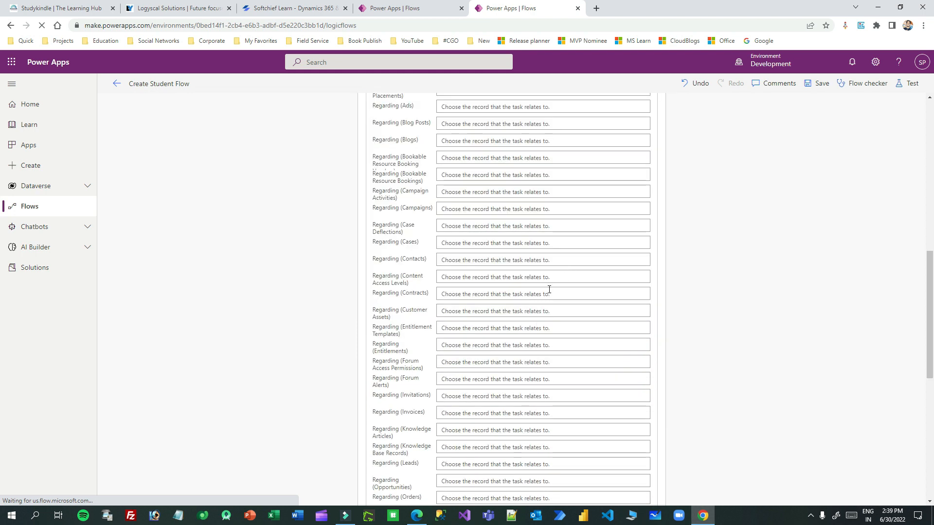
pyautogui.scroll(15, 419, 359)
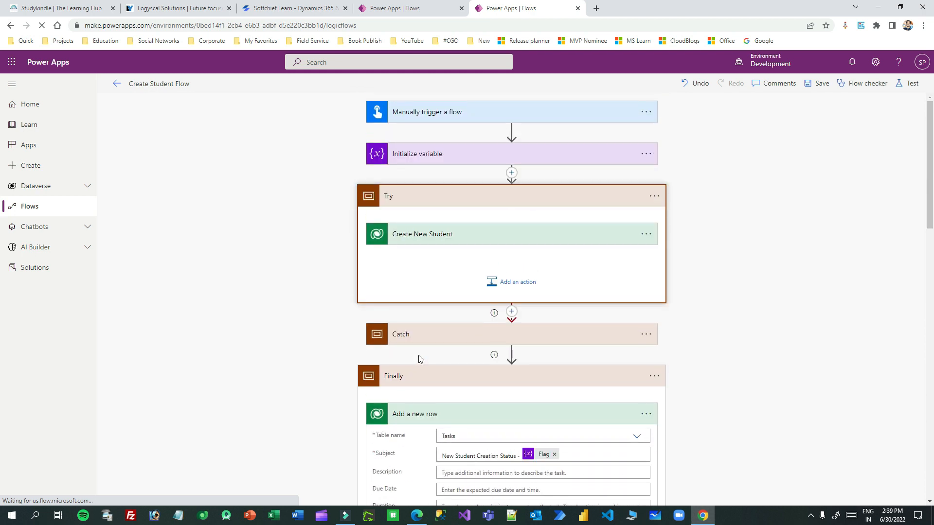
pyautogui.scroll(-2, 420, 366)
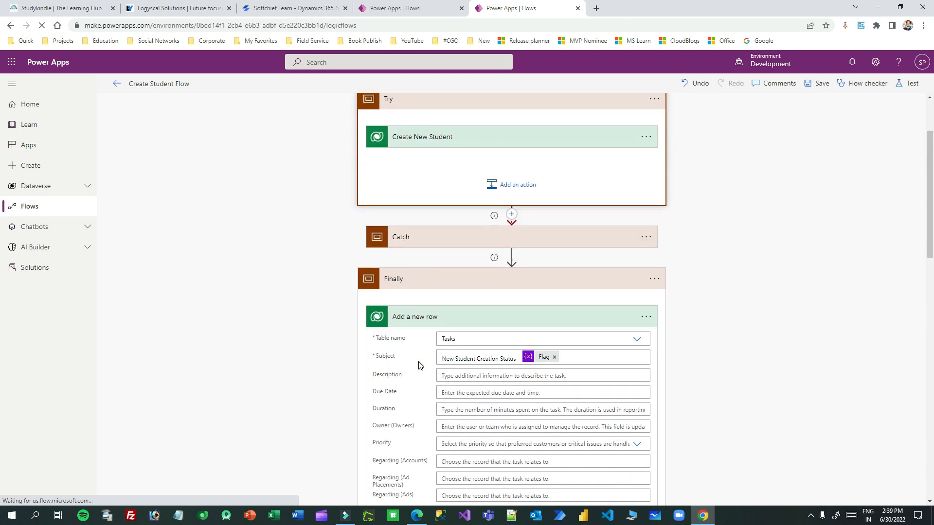
pyautogui.click(524, 323)
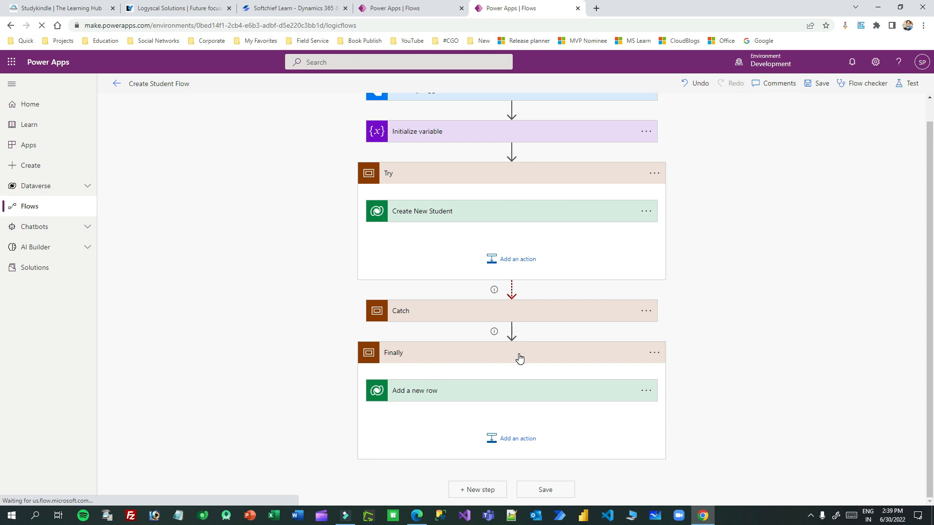
# Step: Collapse the Try, Catch and Finally scopes and save Create Student Flow
pyautogui.click(457, 177)
pyautogui.click(457, 247)
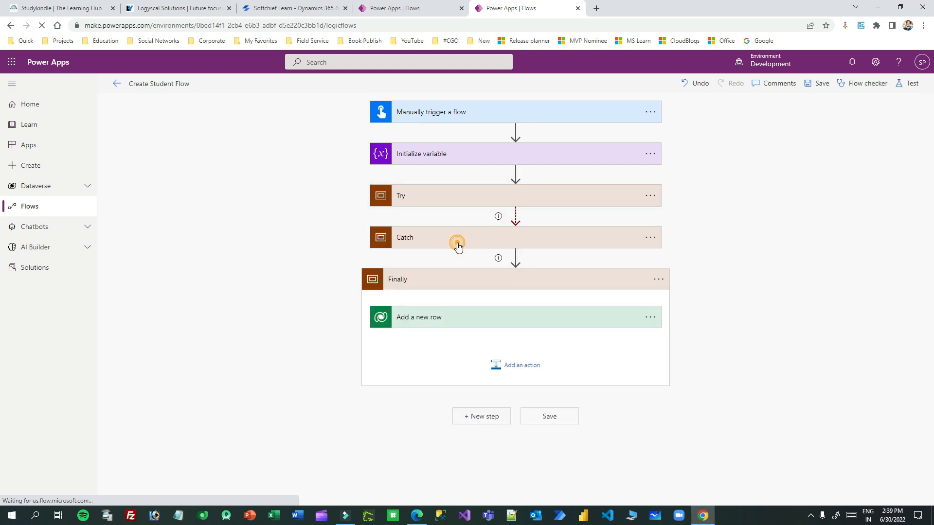
pyautogui.click(458, 246)
pyautogui.click(466, 276)
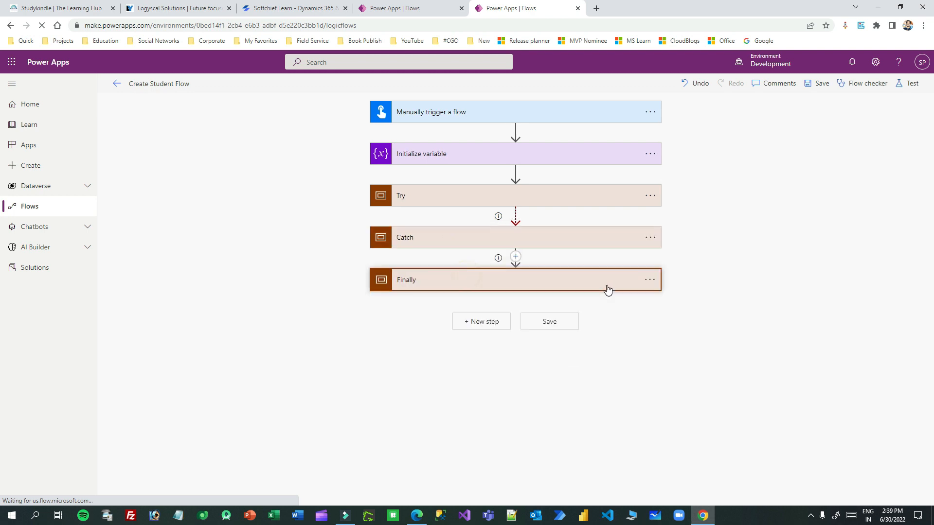
pyautogui.click(819, 84)
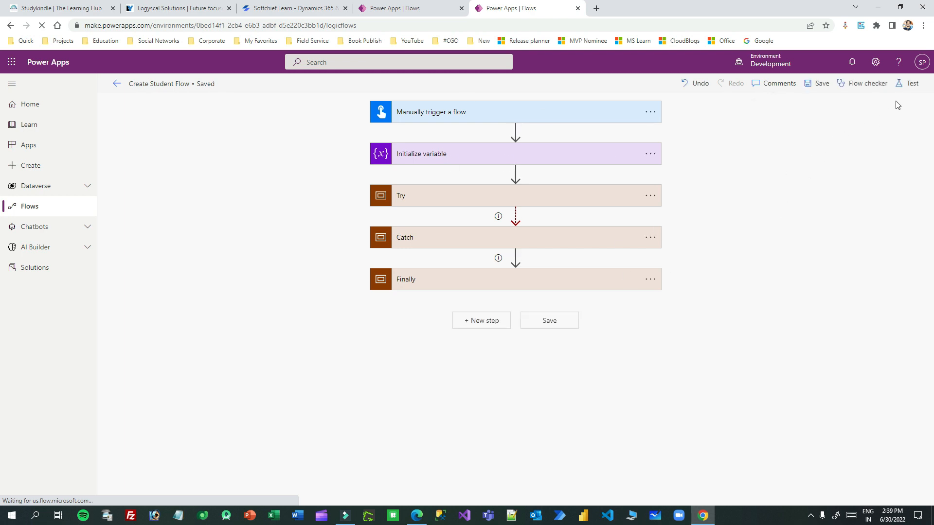
# Step: Start a manual test run of the flow, getting past the connection check
pyautogui.click(900, 88)
pyautogui.click(797, 489)
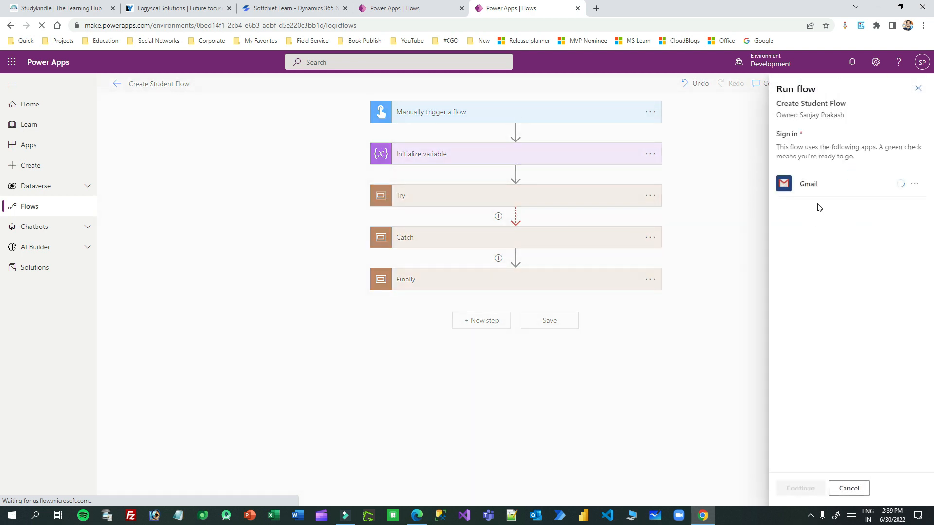
pyautogui.click(800, 488)
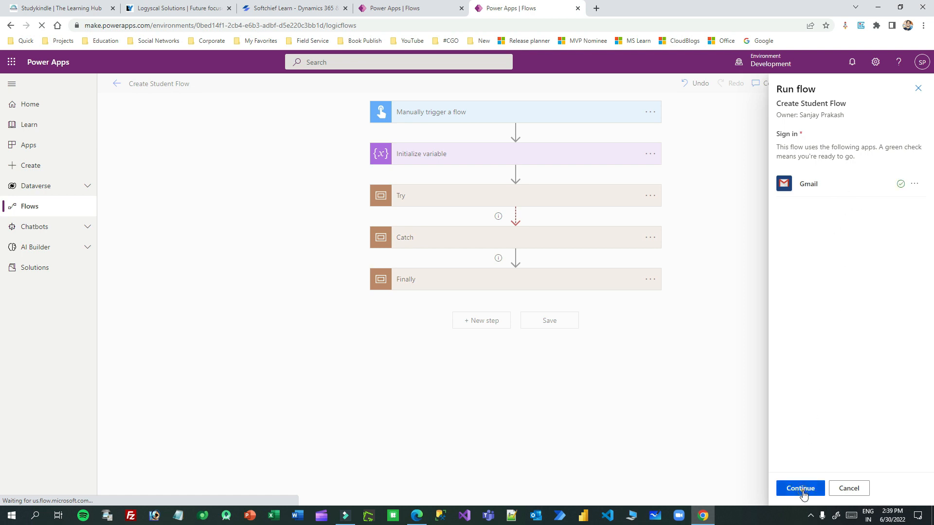
# Step: Enter the student's name, e-mail and phone number, then run the flow
pyautogui.click(814, 155)
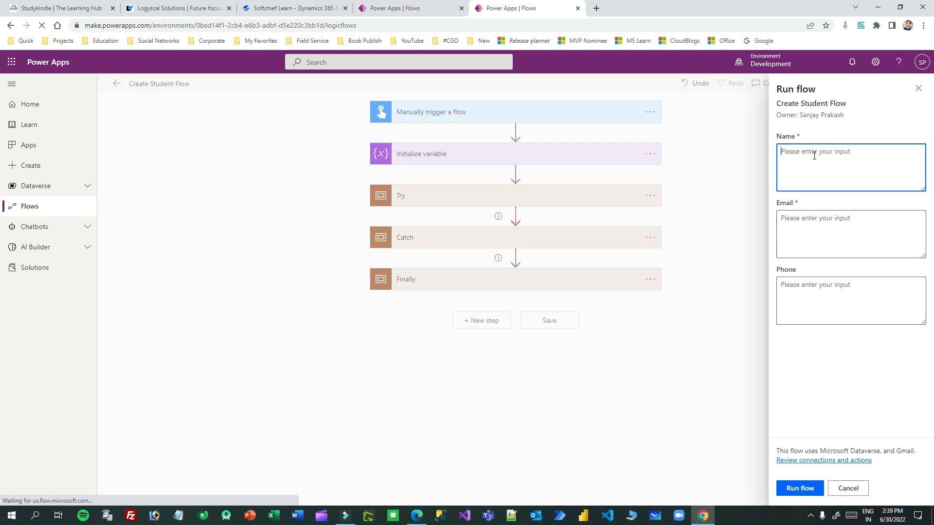
pyautogui.click(807, 221)
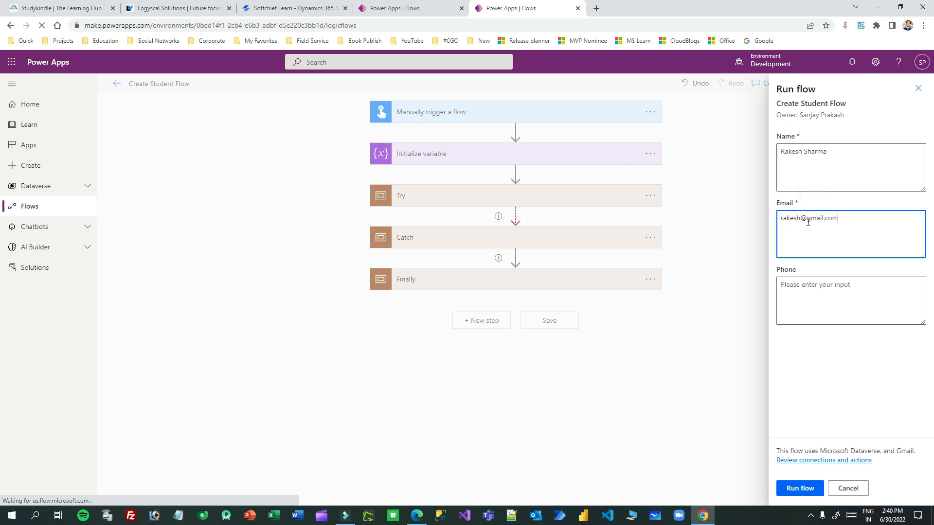
pyautogui.click(787, 296)
pyautogui.write('1231231212')
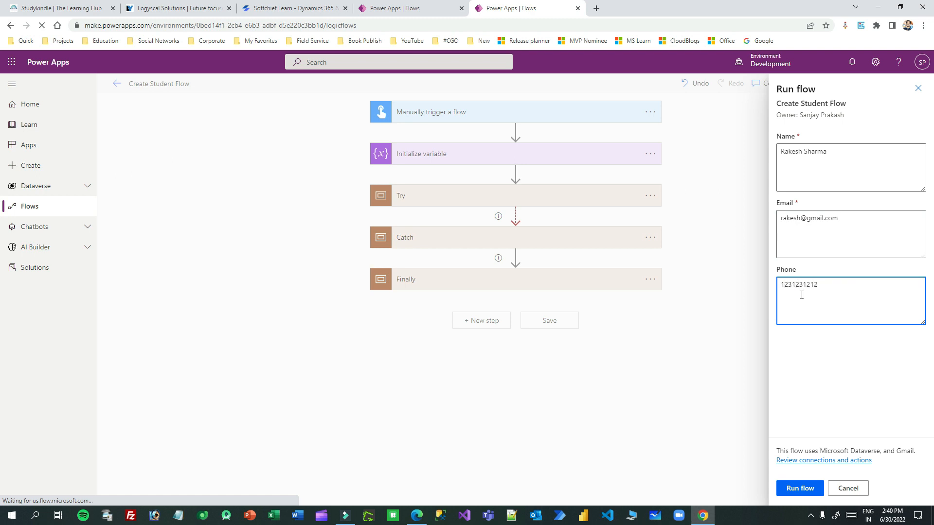
pyautogui.click(809, 487)
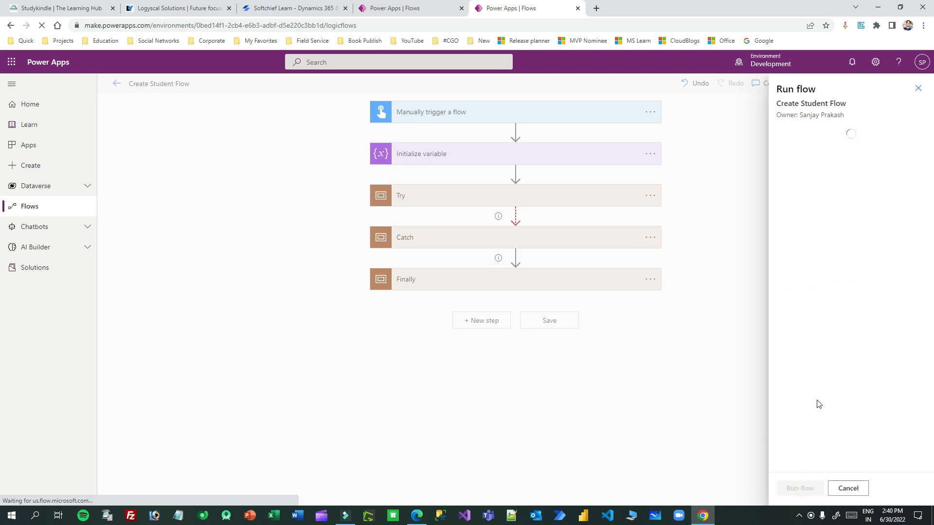
pyautogui.click(800, 482)
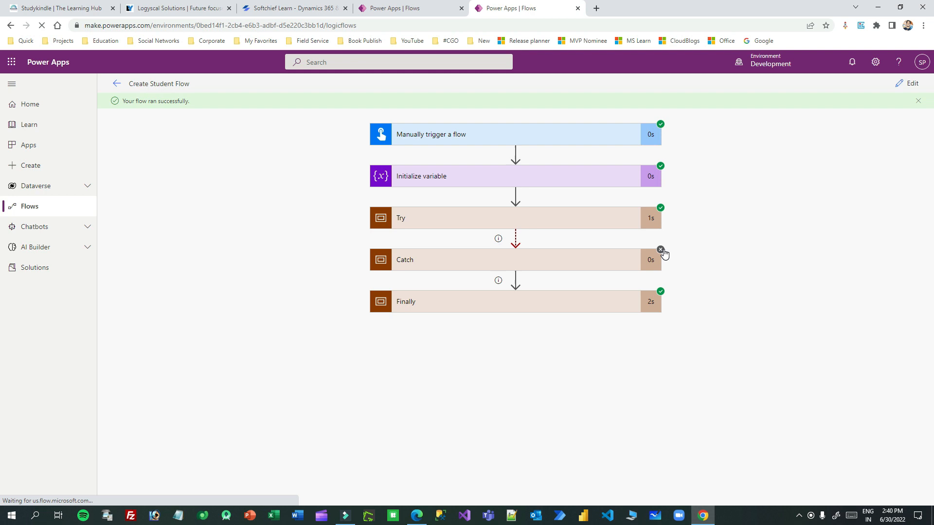
# Step: Inspect the Create New Student run inputs and outputs inside Try, including the new record's ID
pyautogui.click(527, 221)
pyautogui.click(500, 248)
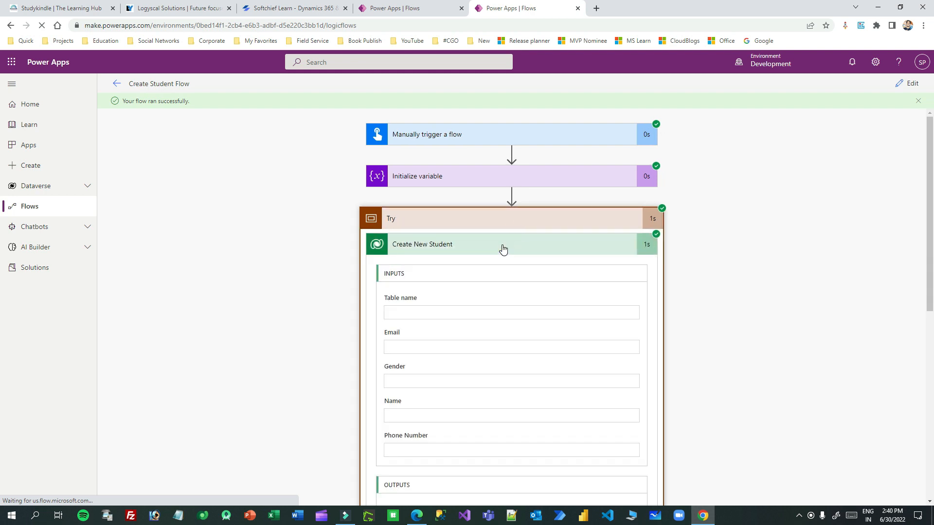
pyautogui.scroll(-2, 385, 228)
pyautogui.scroll(-6, 436, 274)
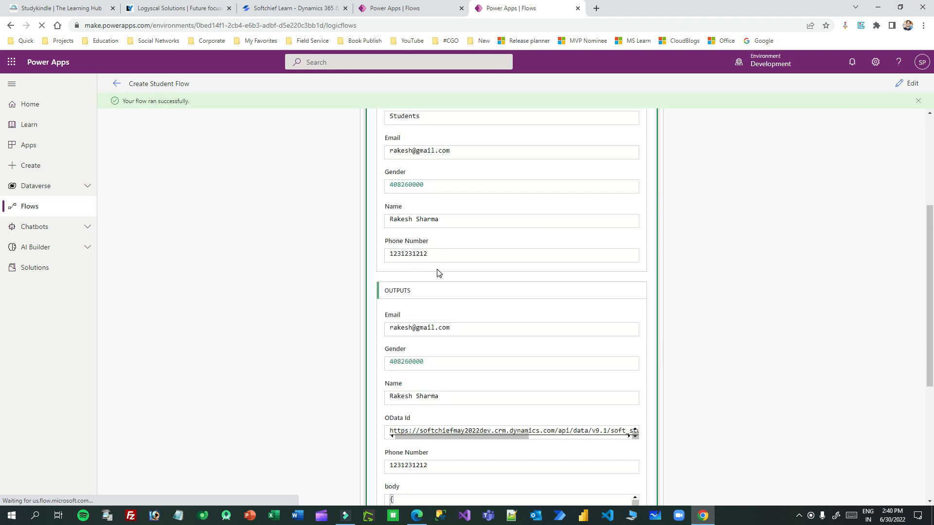
pyautogui.moveTo(494, 246); pyautogui.dragTo(635, 244)
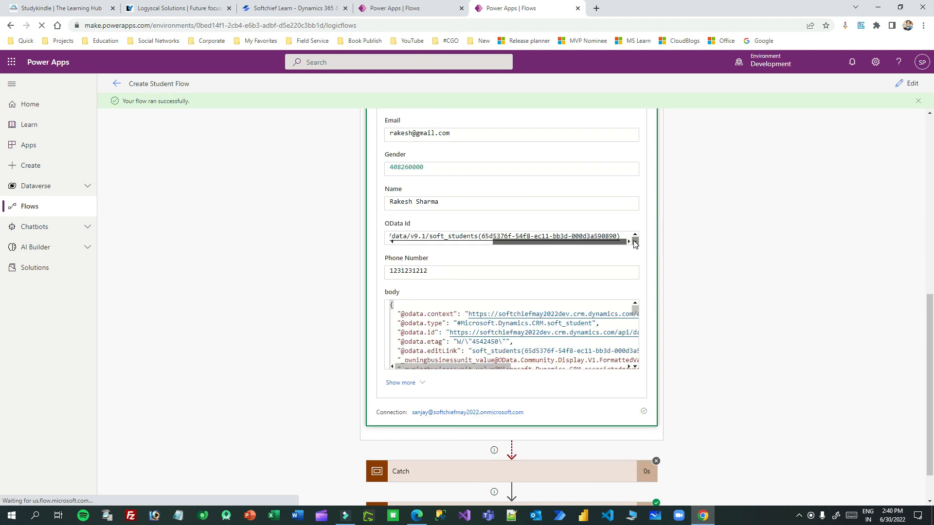
pyautogui.moveTo(486, 237); pyautogui.dragTo(613, 238)
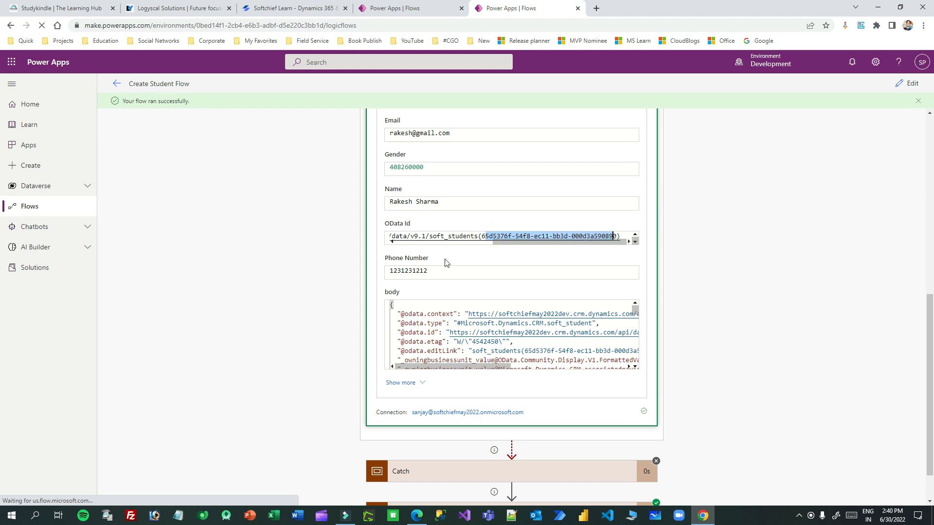
pyautogui.scroll(-1, 564, 257)
pyautogui.scroll(8, 563, 253)
pyautogui.click(581, 197)
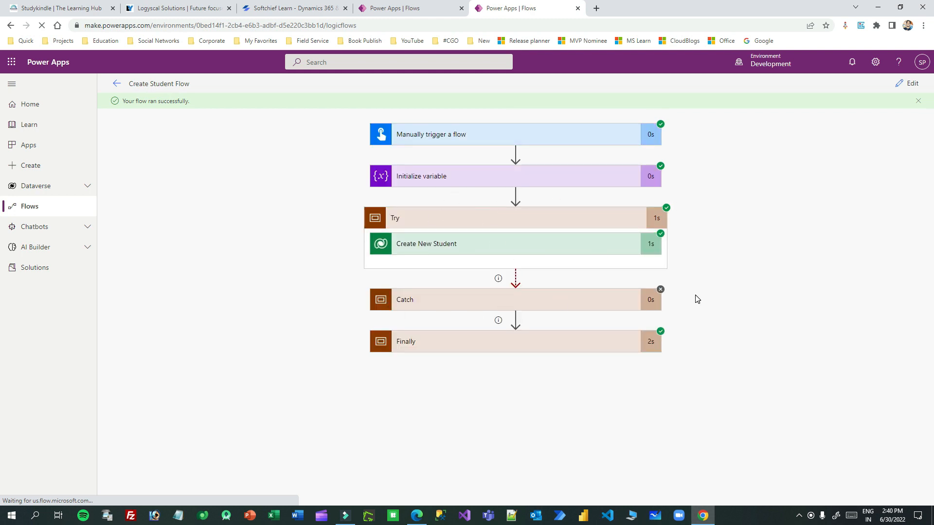
# Step: Inspect the Finally scope's Add a new row inputs and outputs
pyautogui.click(516, 341)
pyautogui.click(523, 369)
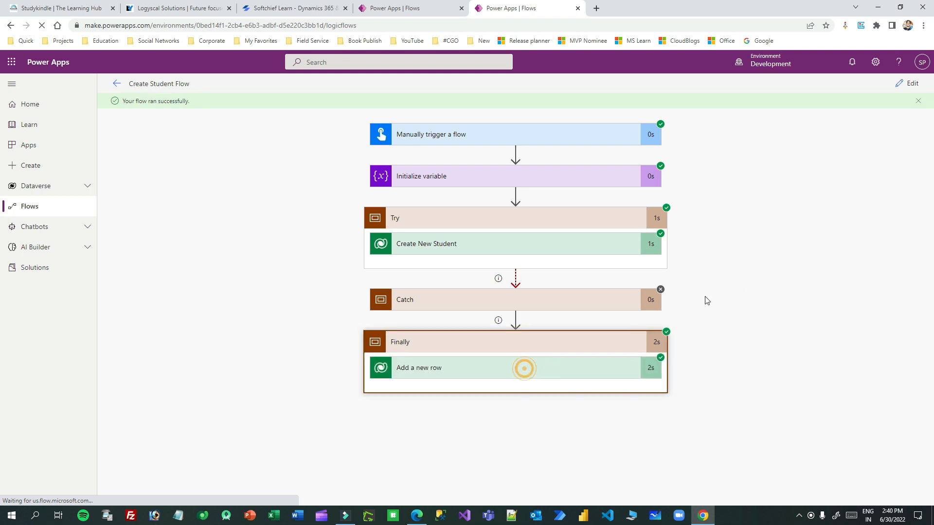
pyautogui.scroll(-4, 752, 260)
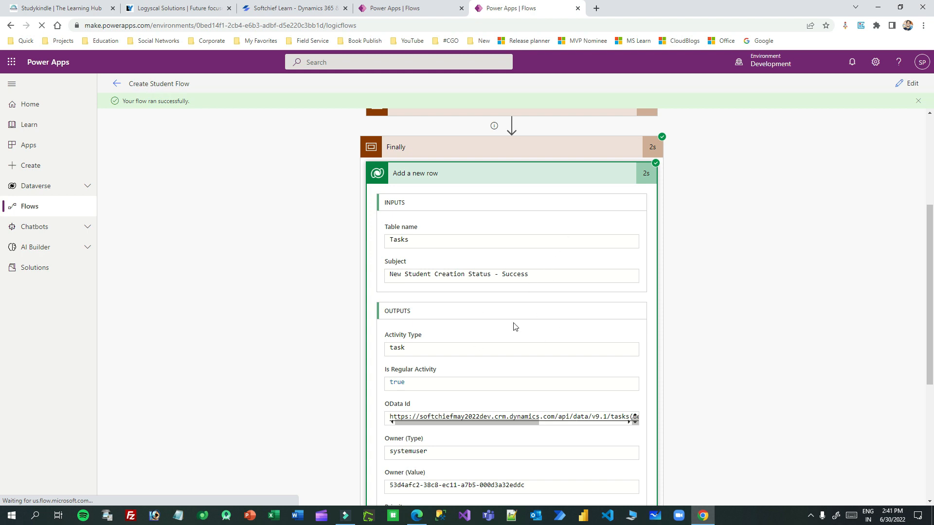
pyautogui.scroll(-5, 525, 295)
pyautogui.scroll(2, 511, 311)
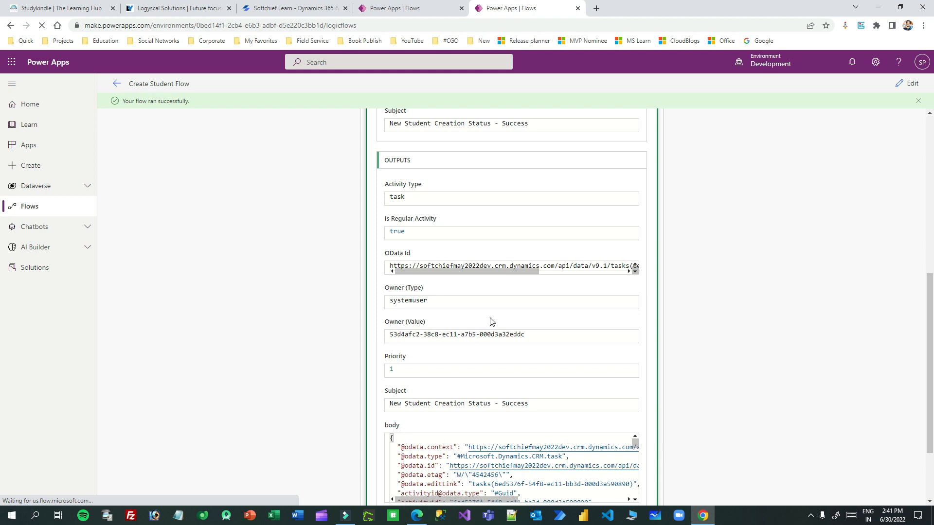
pyautogui.scroll(7, 552, 276)
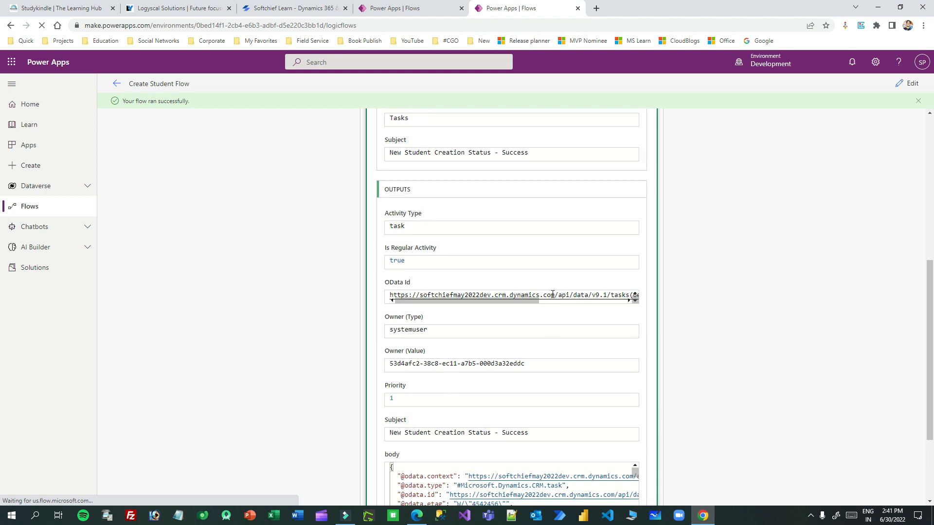
pyautogui.click(535, 344)
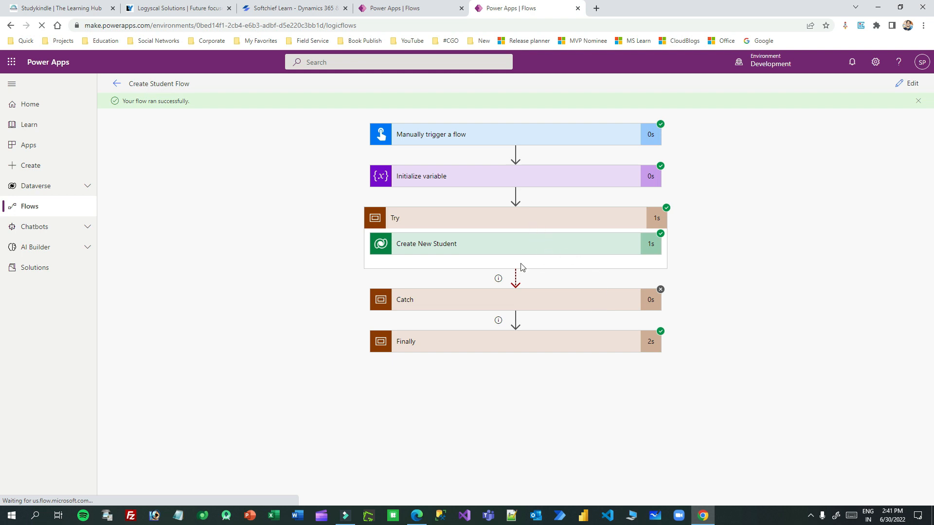
# Step: Review the trigger's run inputs and outputs, then collapse them
pyautogui.click(547, 142)
pyautogui.click(493, 140)
pyautogui.click(494, 140)
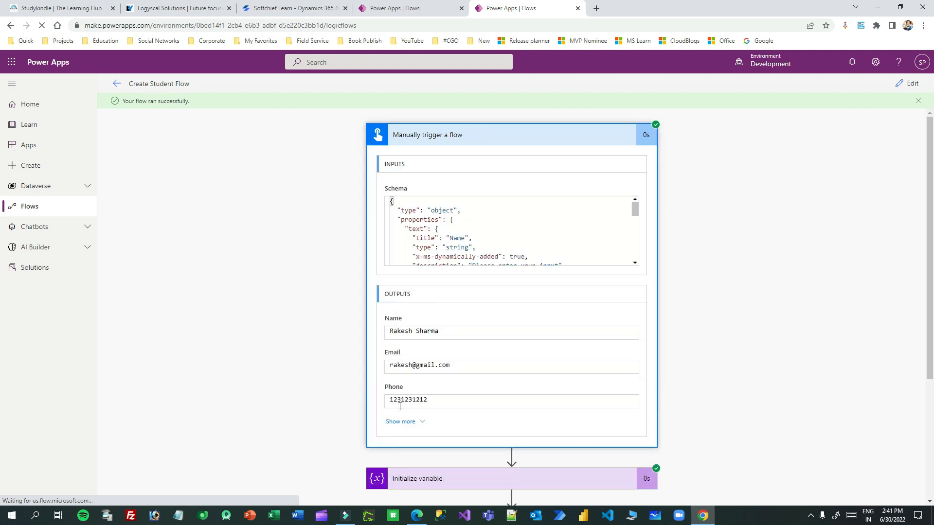
pyautogui.click(512, 139)
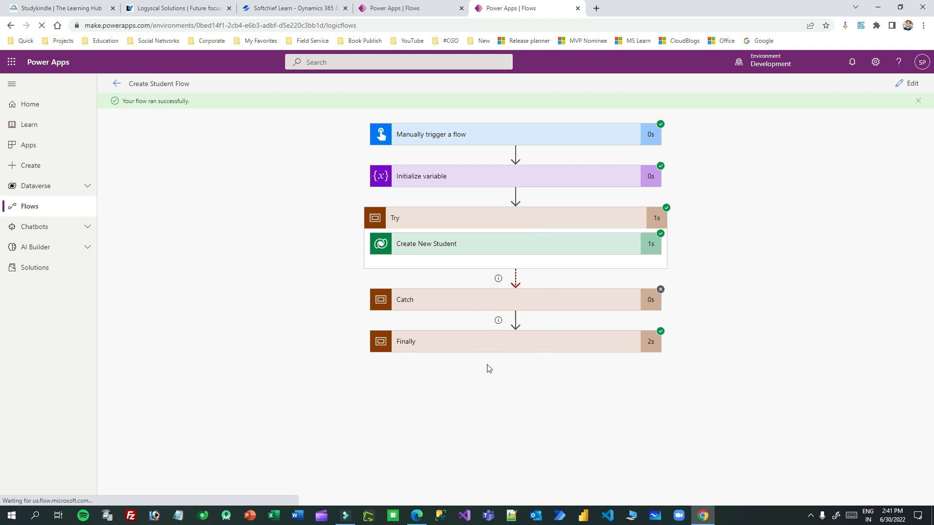
# Step: Return to editing and launch a new manual test of the flow
pyautogui.click(905, 85)
pyautogui.click(904, 85)
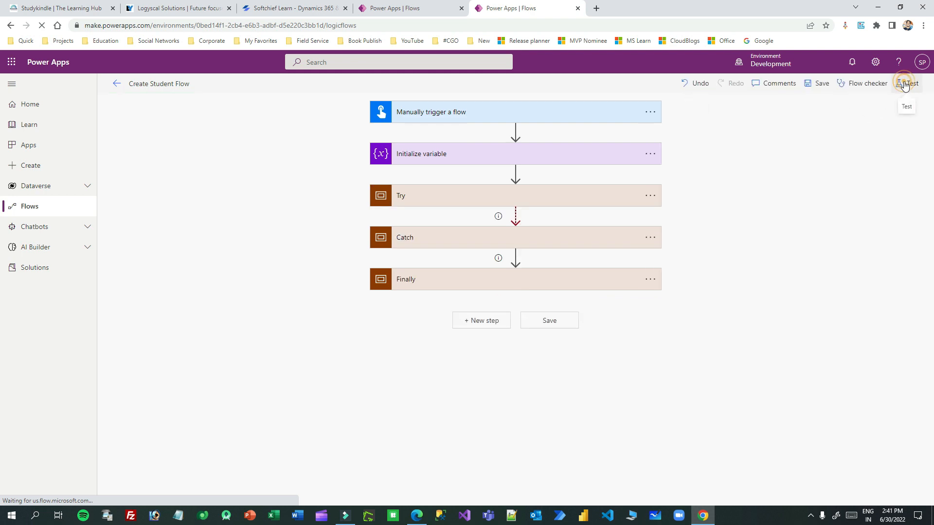
pyautogui.click(817, 121)
pyautogui.click(797, 488)
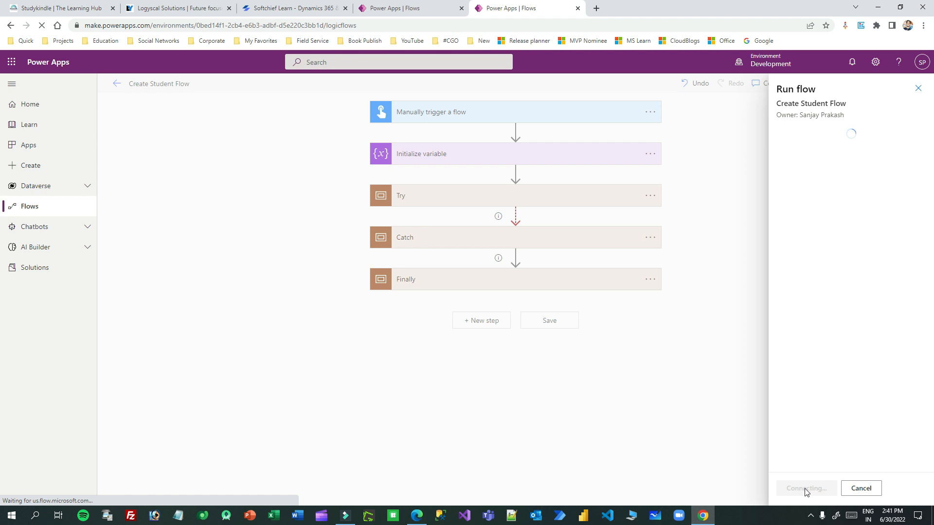
# Step: Enter the student's name and e-mail, leave Phone blank, and run the flow
pyautogui.click(813, 167)
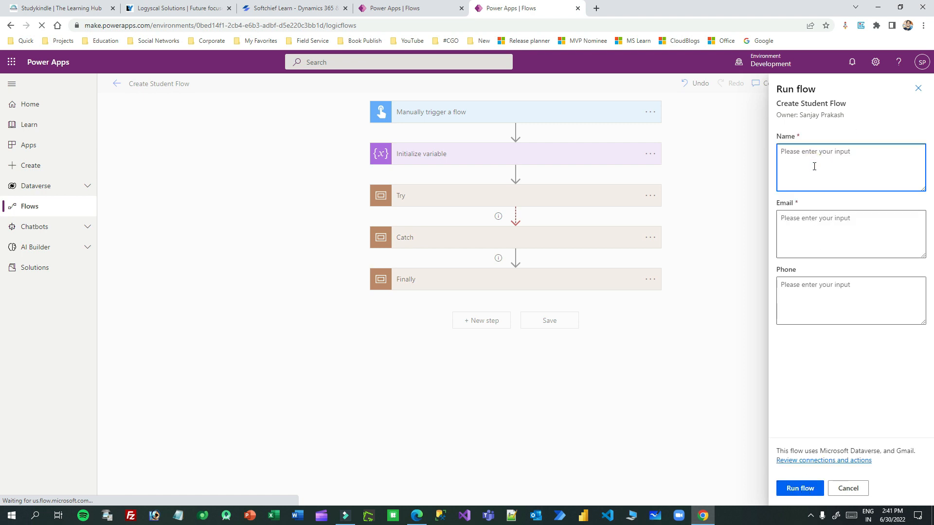
pyautogui.press('Tab')
pyautogui.write('sre')
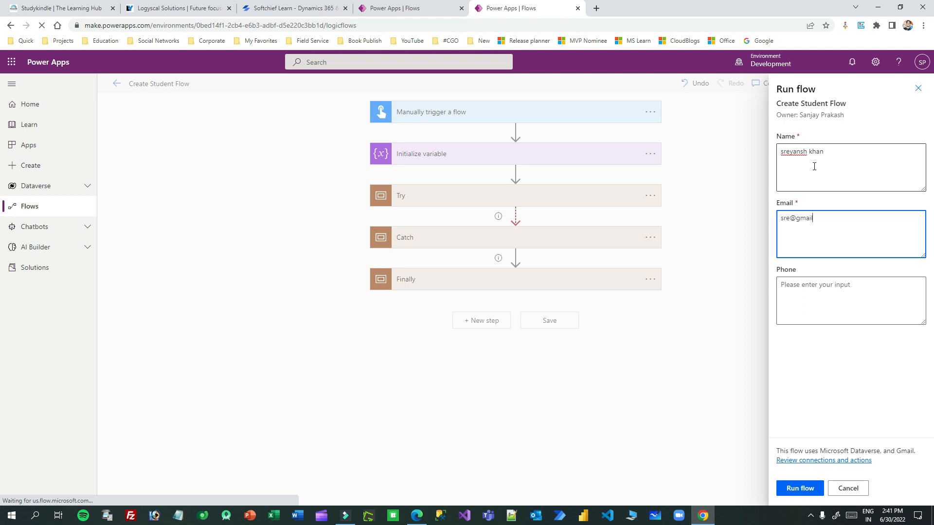
pyautogui.click(808, 302)
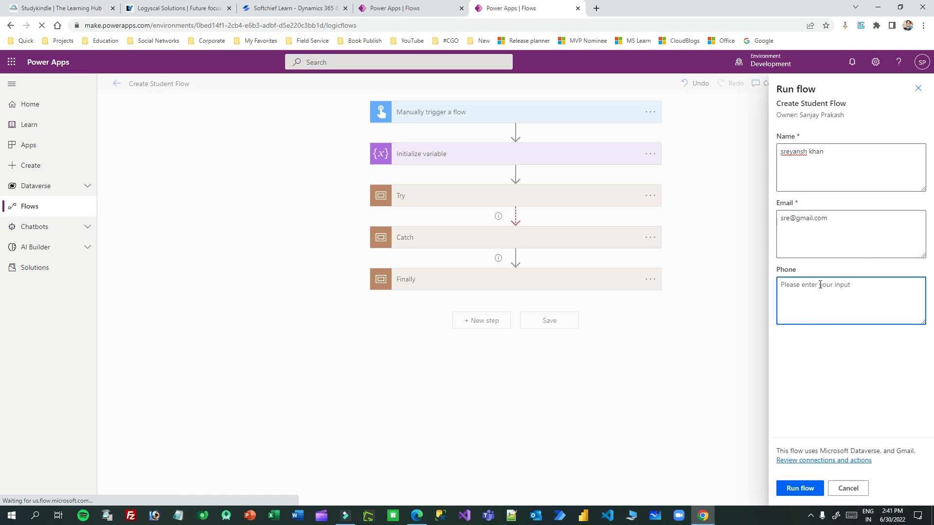
pyautogui.click(799, 490)
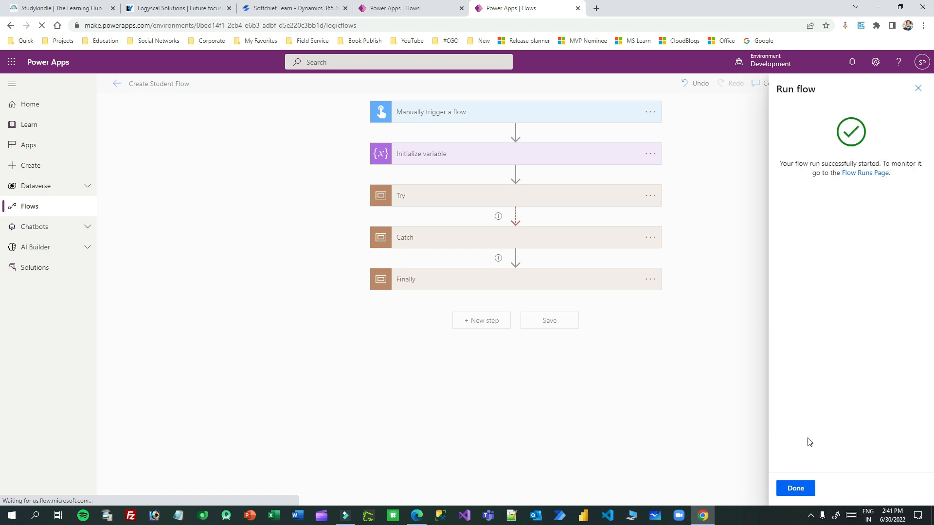
pyautogui.click(795, 488)
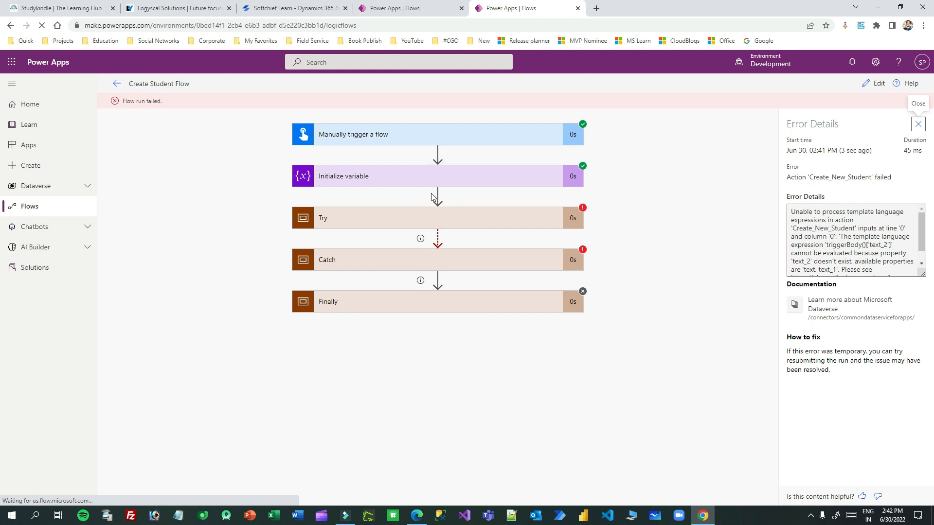
# Step: Read Catch's Send email (V2) error about the missing text_2 input, then reopen the flow for editing
pyautogui.click(468, 263)
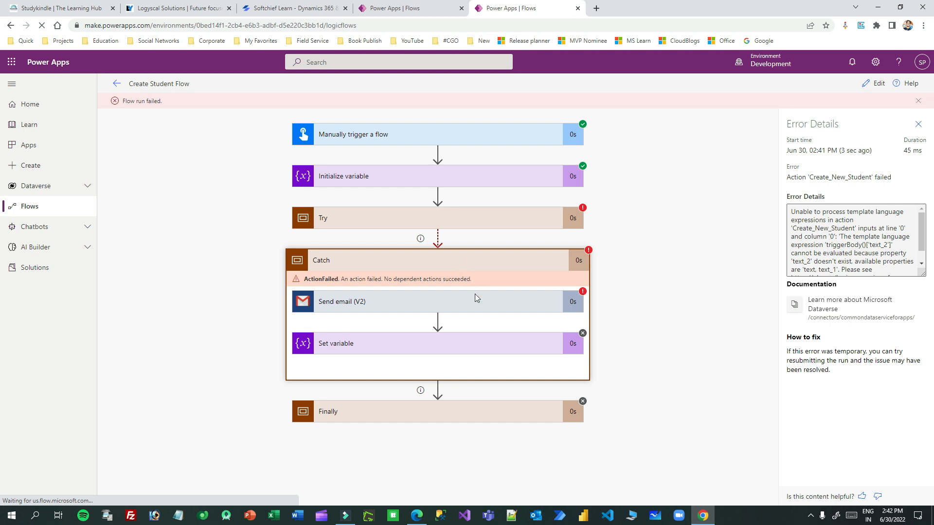
pyautogui.click(463, 305)
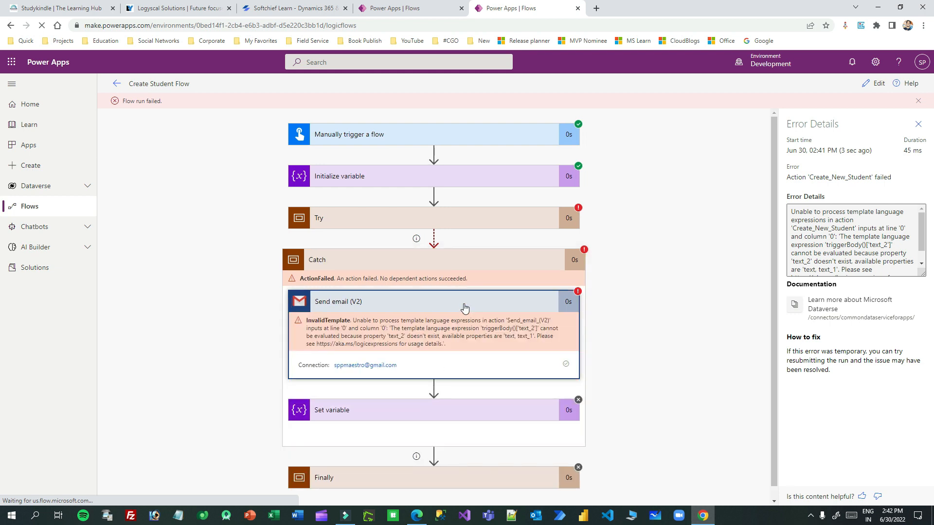
pyautogui.scroll(-1, 390, 331)
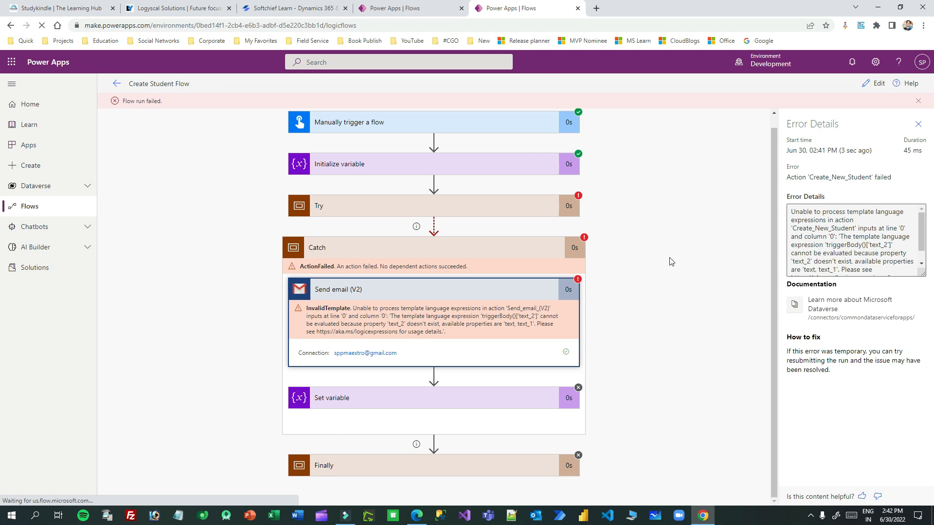
pyautogui.scroll(1, 671, 261)
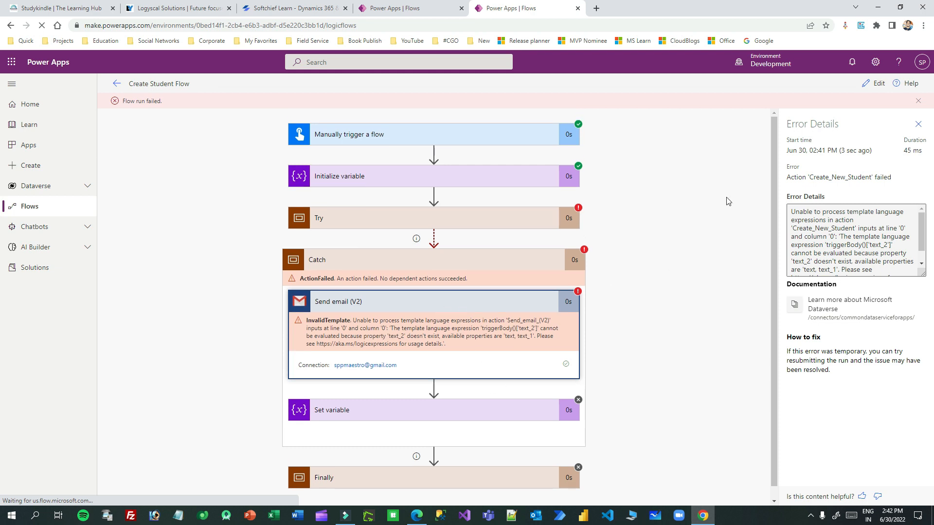
pyautogui.click(918, 128)
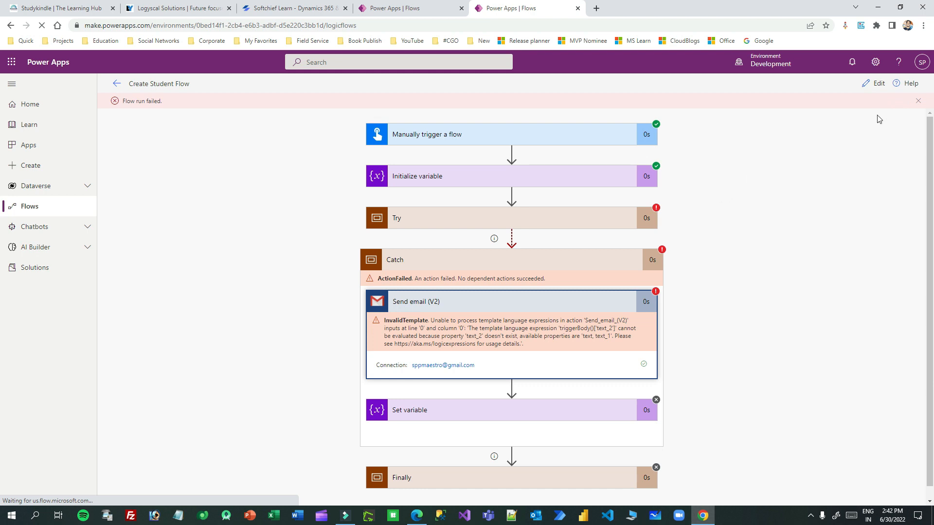
pyautogui.click(872, 83)
# Step: Review the trigger's Phone input and the Flag variable initialization
pyautogui.click(525, 118)
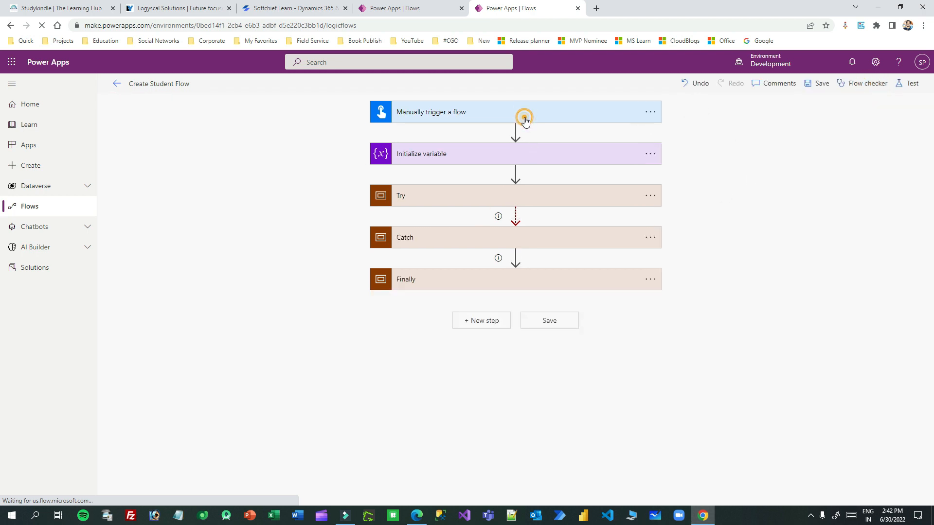
pyautogui.click(482, 292)
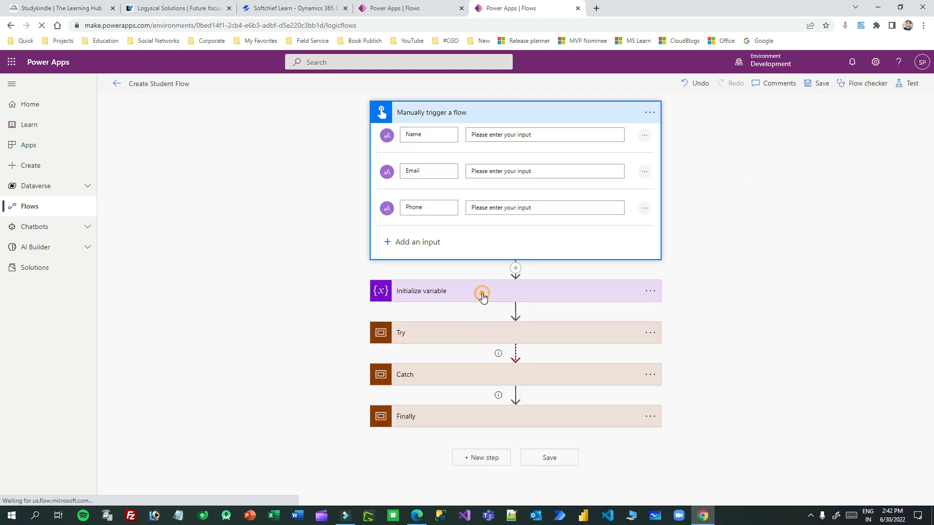
pyautogui.scroll(1, 485, 307)
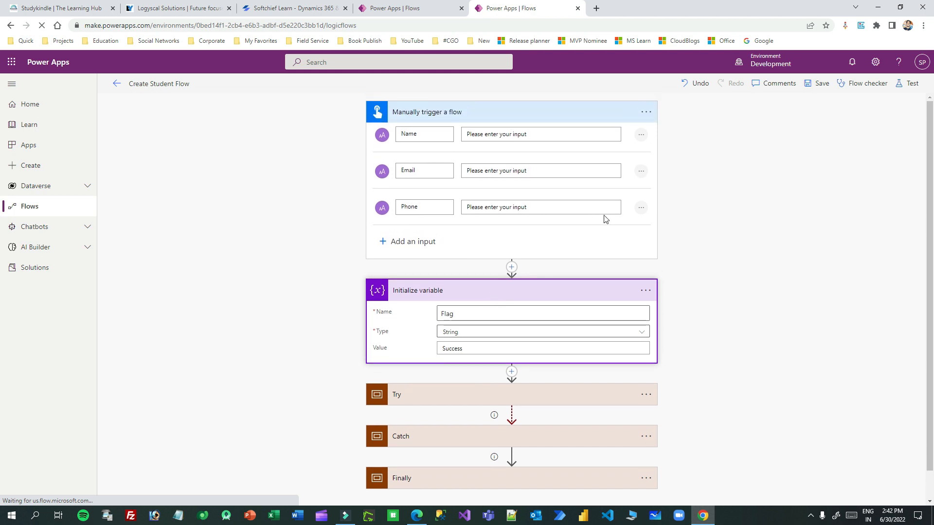
pyautogui.click(640, 208)
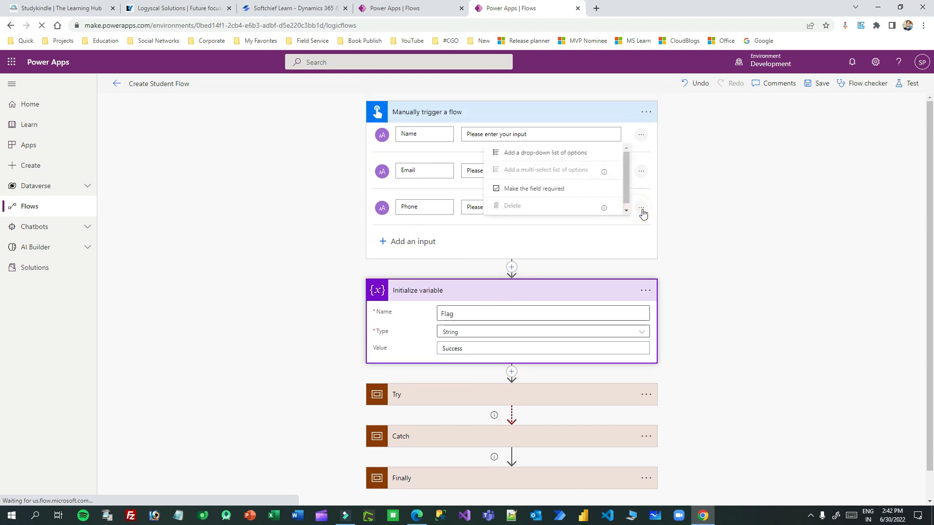
pyautogui.click(631, 241)
pyautogui.scroll(-2, 580, 287)
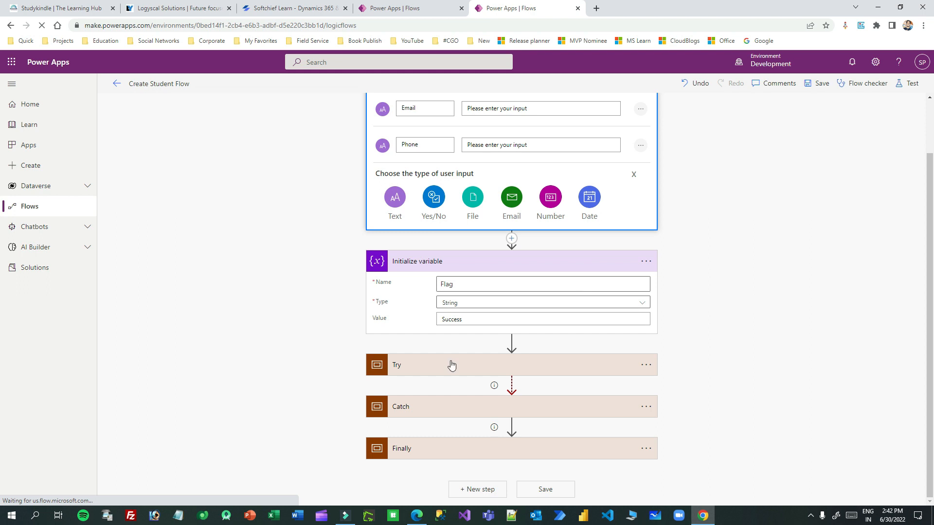
# Step: Remove the Phone value from Create New Student's Phone Number field
pyautogui.click(454, 366)
pyautogui.scroll(-2, 578, 328)
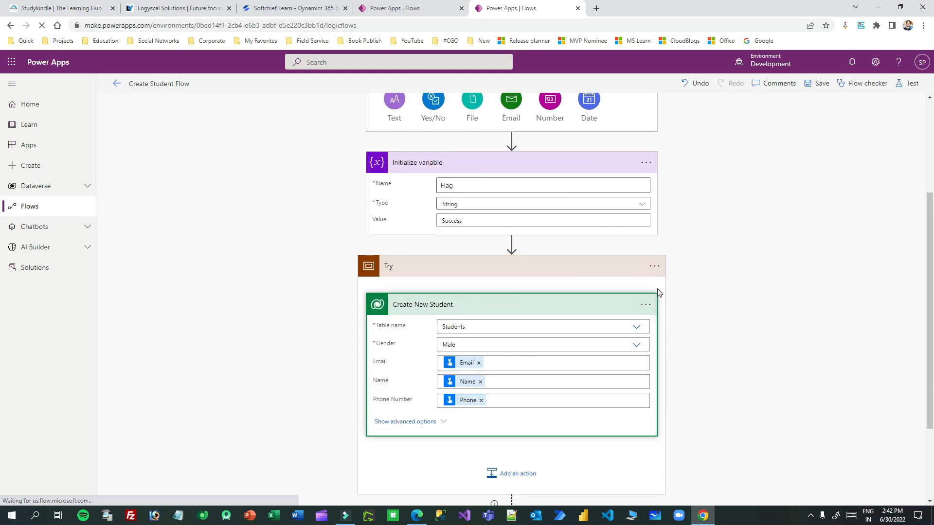
pyautogui.scroll(-2, 658, 292)
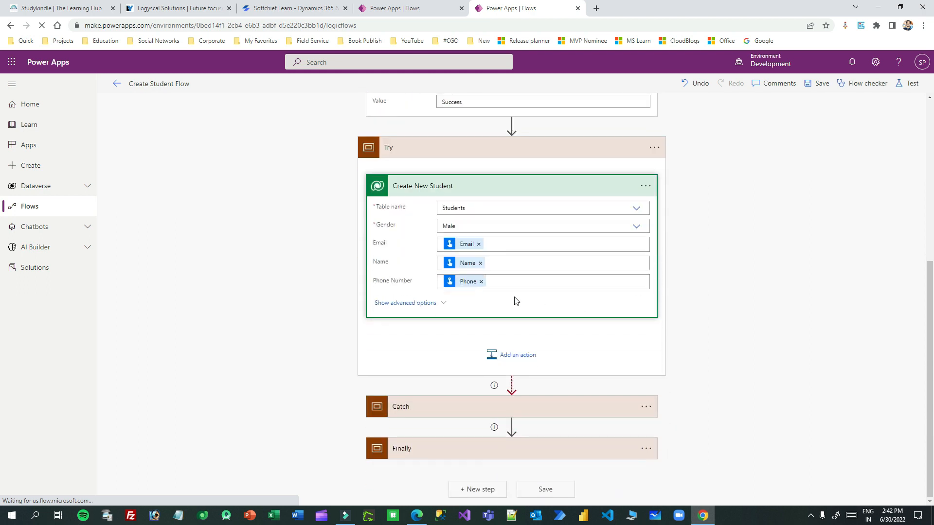
pyautogui.click(481, 283)
pyautogui.click(701, 243)
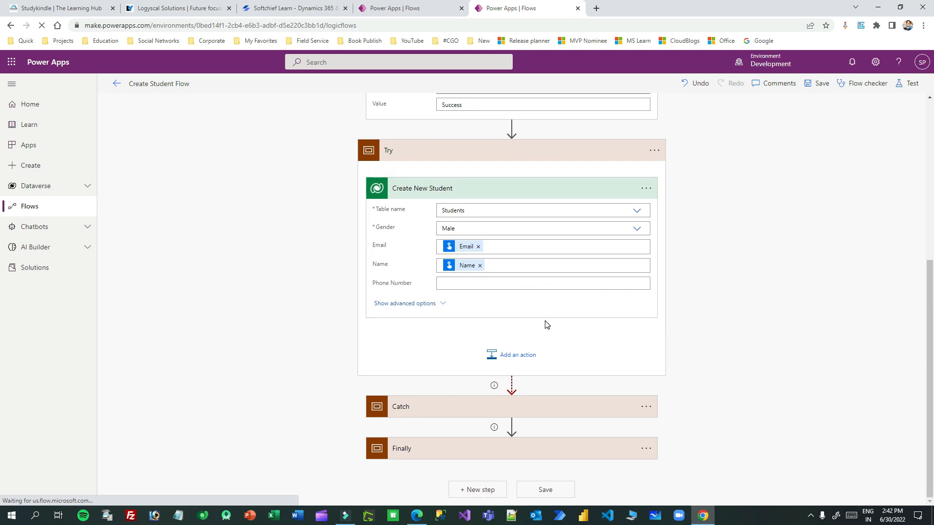
# Step: Delete the Phone line from the Send email (V2) body in Catch
pyautogui.click(529, 409)
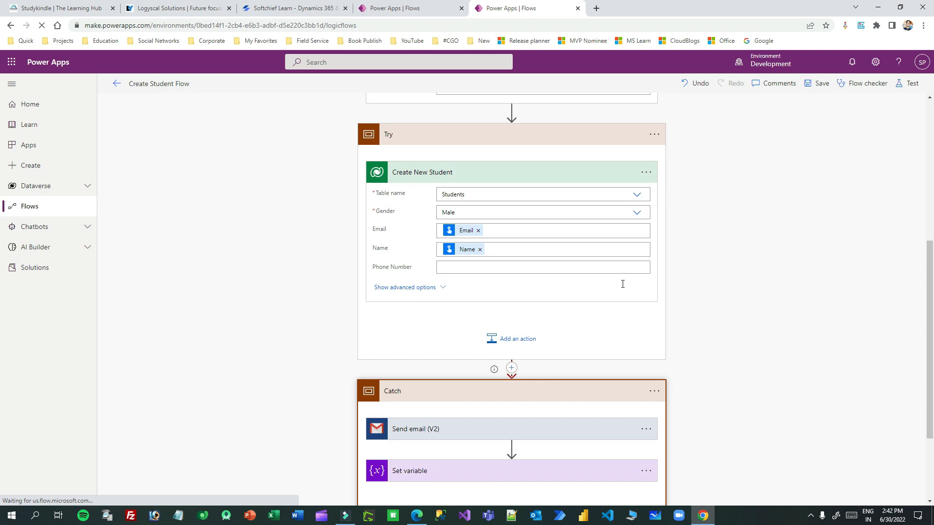
pyautogui.click(518, 313)
pyautogui.scroll(-4, 510, 292)
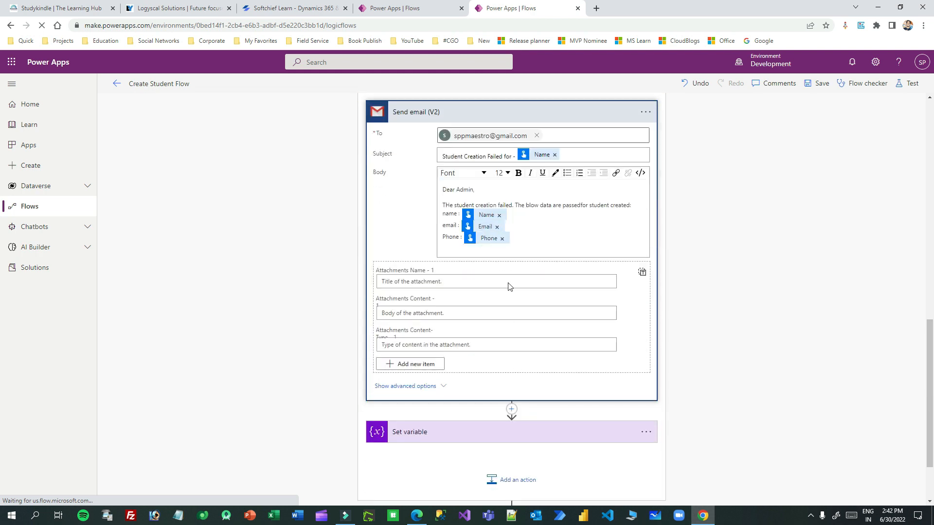
pyautogui.moveTo(524, 239); pyautogui.dragTo(444, 238)
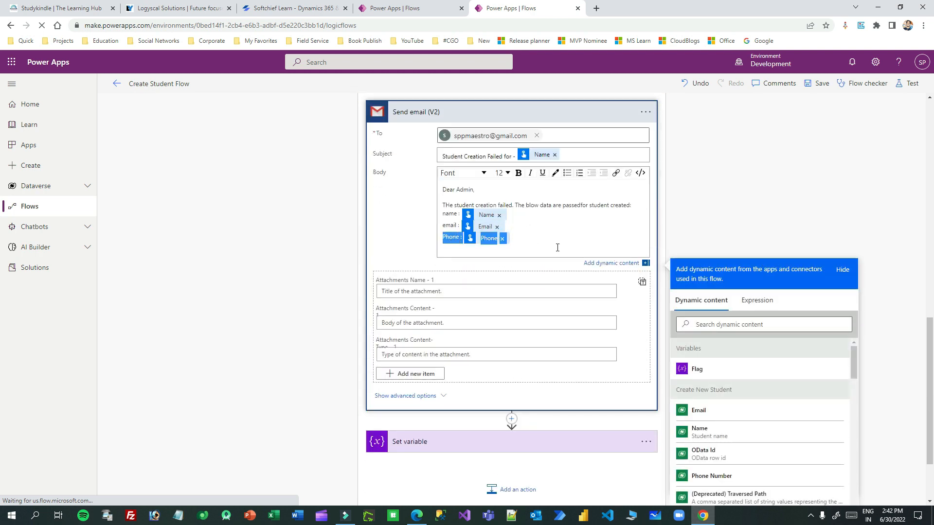
pyautogui.press('BackSpace')
pyautogui.click(907, 83)
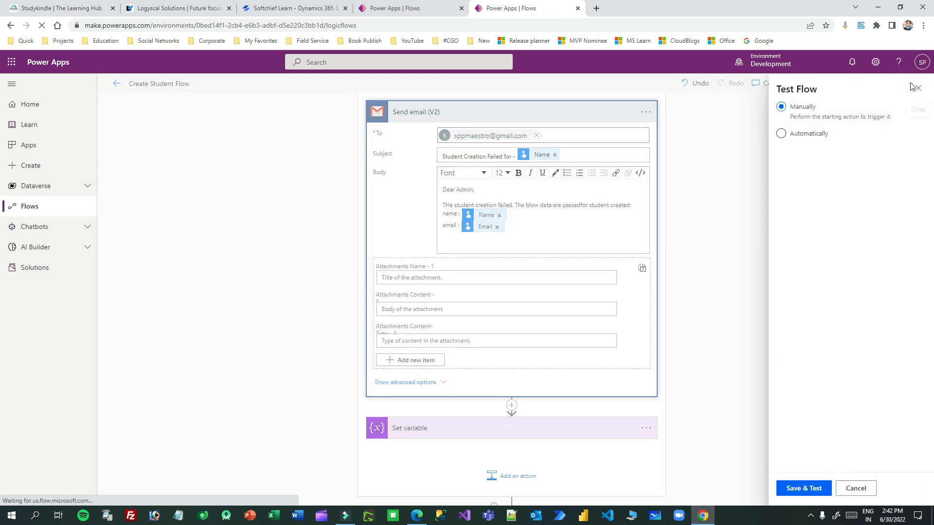
# Step: Save and run a manual test with a student name and e-mail, leaving Phone blank
pyautogui.click(797, 489)
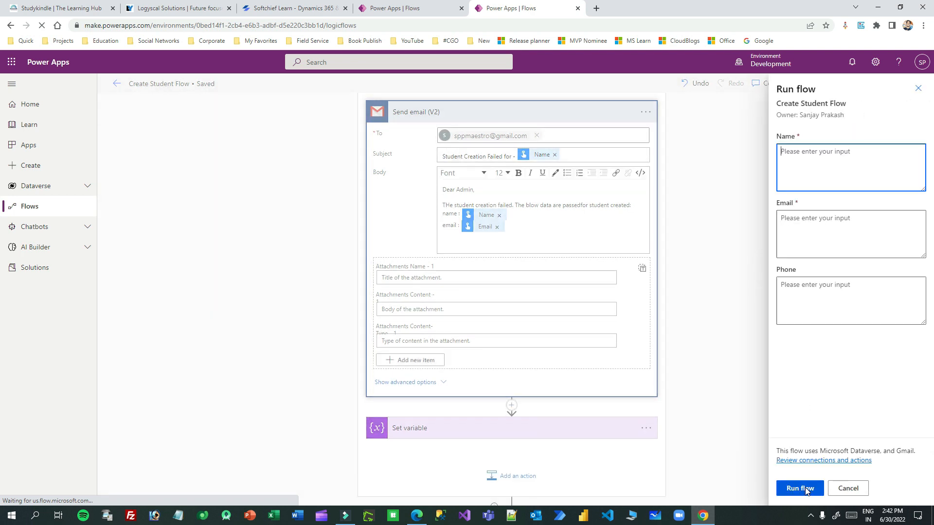
pyautogui.click(815, 154)
pyautogui.write('sr')
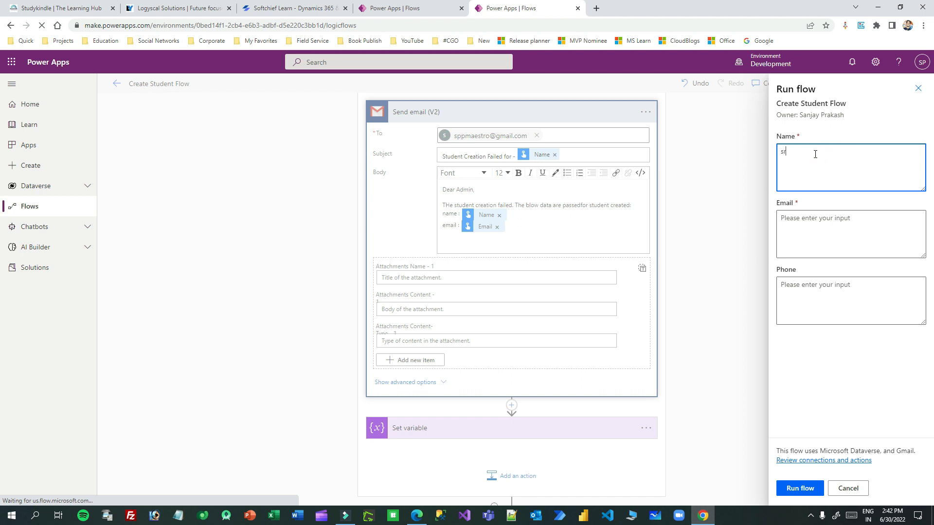
pyautogui.write('iya')
pyautogui.click(804, 225)
pyautogui.write('s')
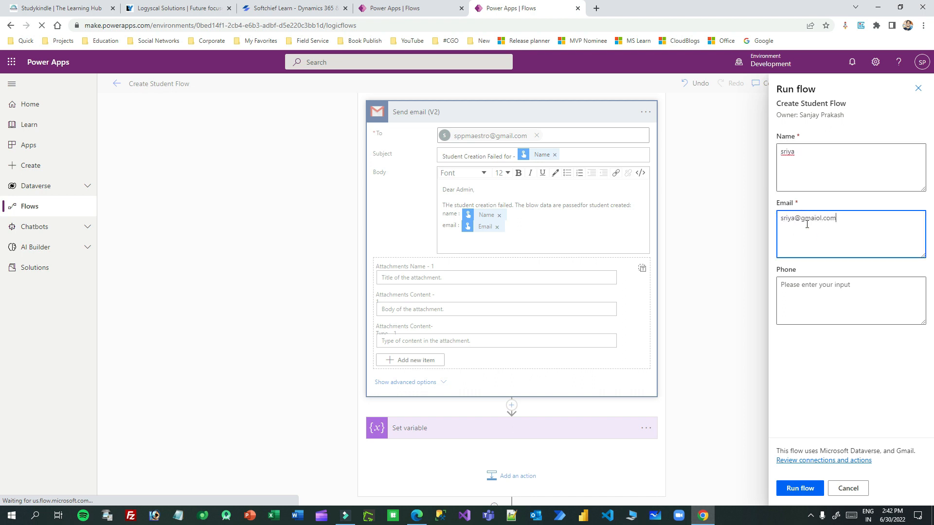
pyautogui.click(789, 289)
pyautogui.click(800, 489)
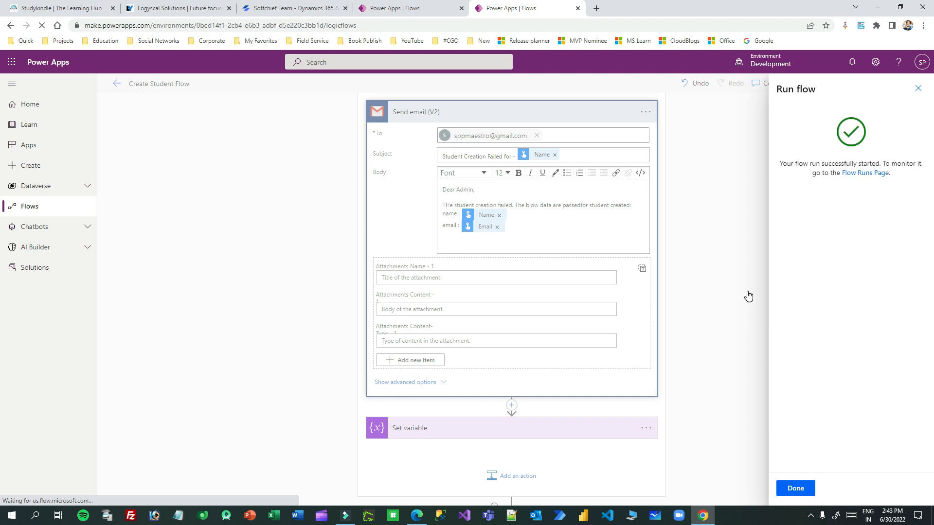
pyautogui.click(796, 488)
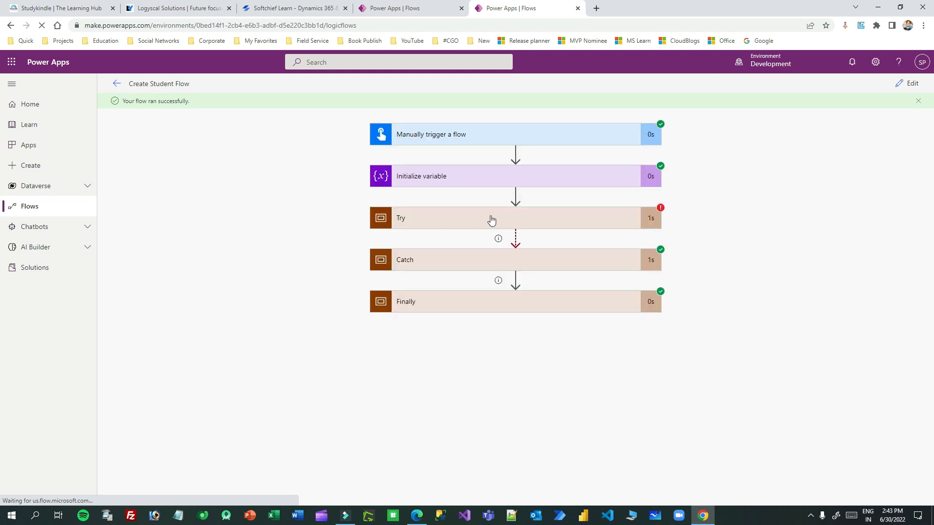
pyautogui.click(531, 218)
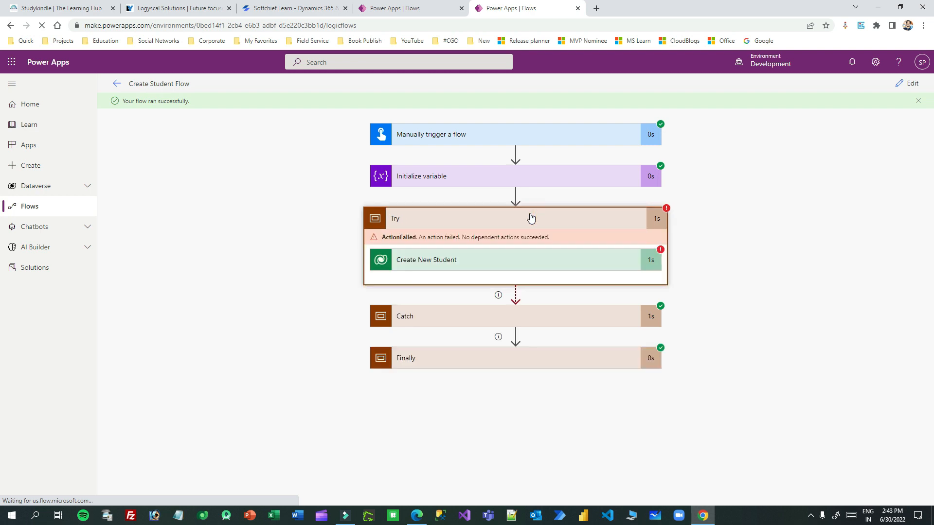
pyautogui.click(487, 260)
pyautogui.scroll(-2, 571, 257)
pyautogui.scroll(-2, 487, 223)
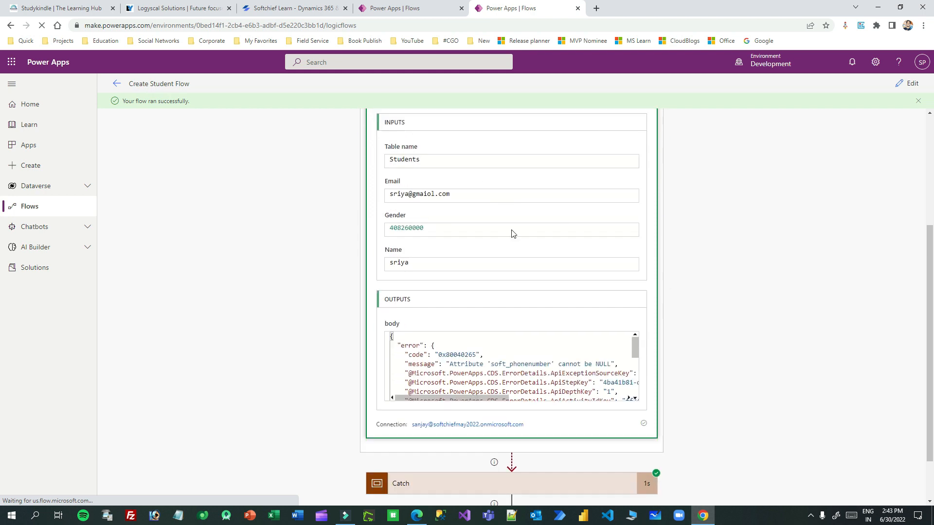
pyautogui.moveTo(453, 352)
pyautogui.mouseDown()
pyautogui.moveTo(618, 351)
pyautogui.moveTo(446, 352)
pyautogui.mouseUp()
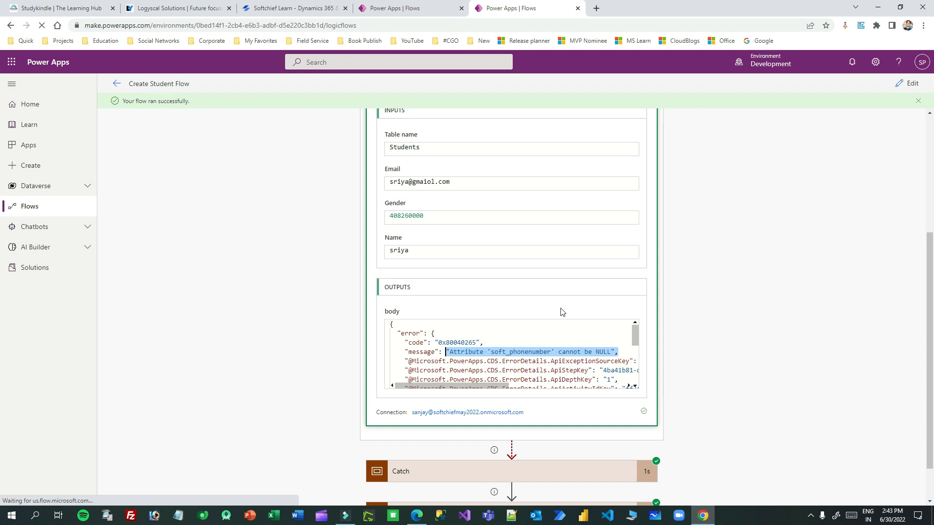
pyautogui.scroll(4, 570, 298)
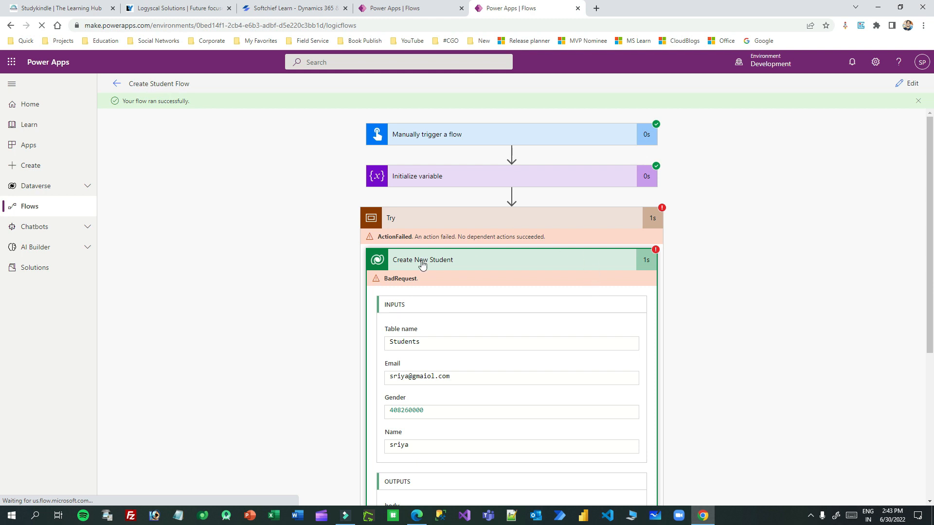
pyautogui.scroll(-2, 519, 281)
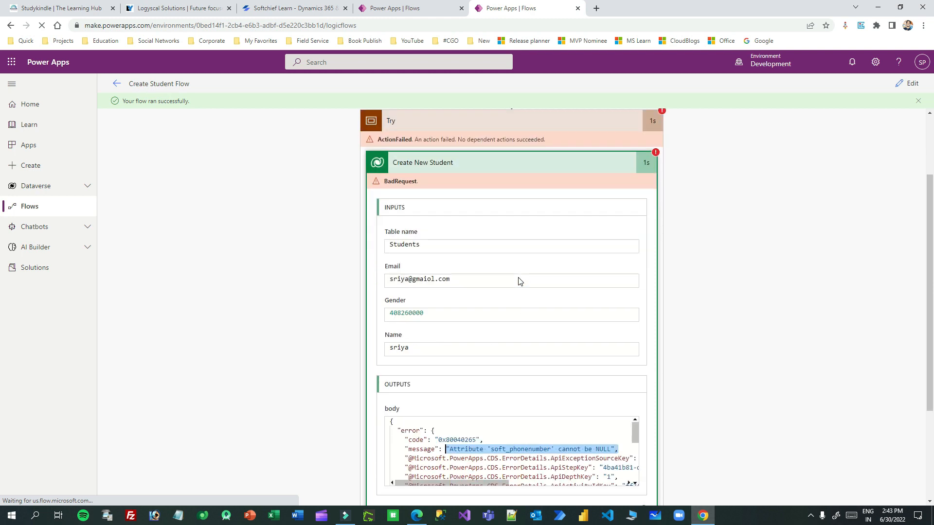
pyautogui.scroll(2, 695, 269)
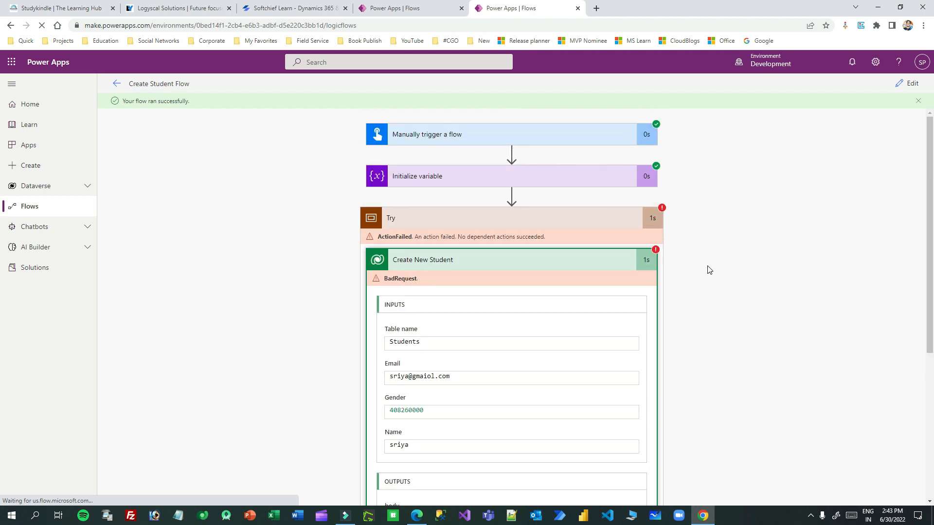
pyautogui.click(611, 220)
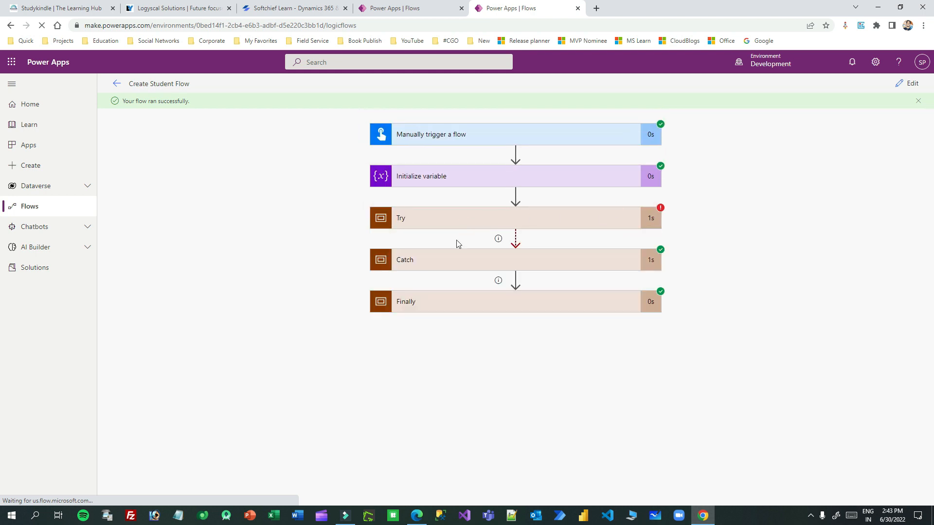
# Step: Check Catch's sent email, highlighting the student's name in the subject and the e-mail line in the body
pyautogui.click(533, 262)
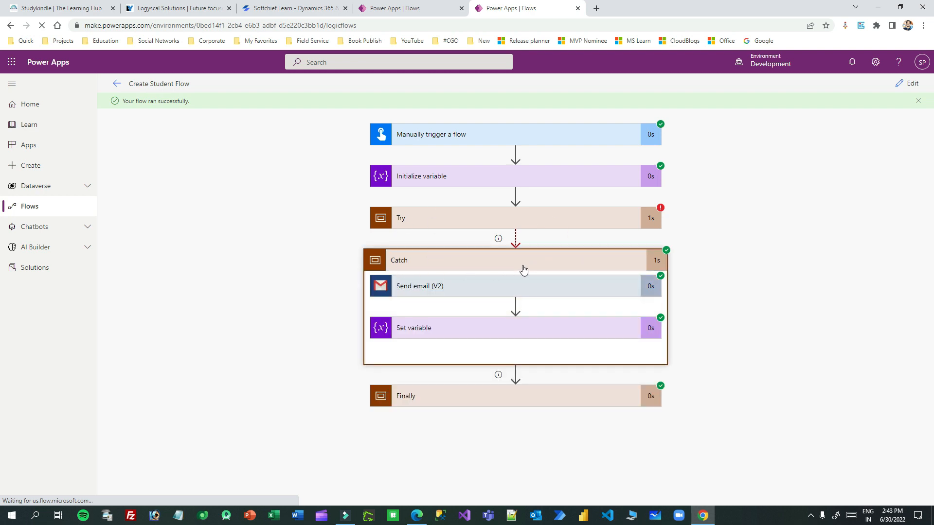
pyautogui.click(498, 289)
pyautogui.scroll(-2, 426, 276)
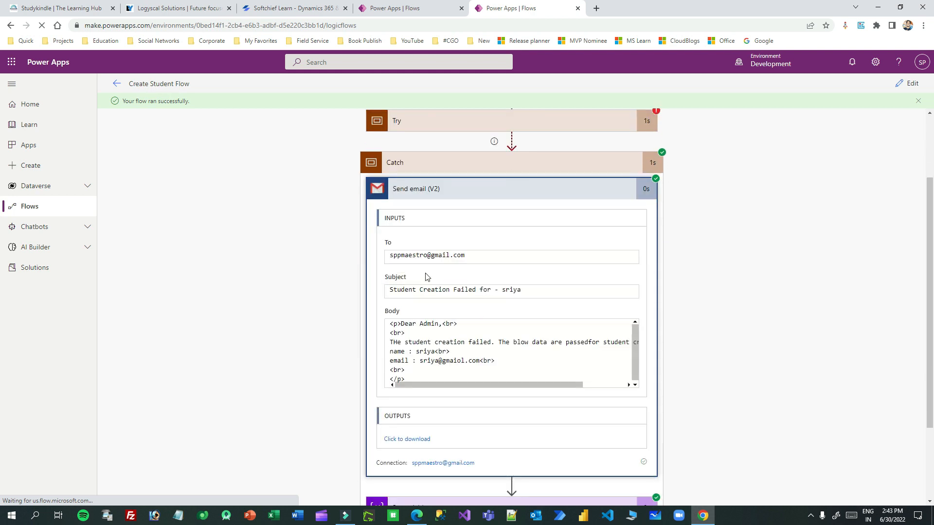
pyautogui.moveTo(488, 291); pyautogui.dragTo(551, 291)
pyautogui.click(552, 290)
pyautogui.moveTo(405, 360); pyautogui.dragTo(518, 359)
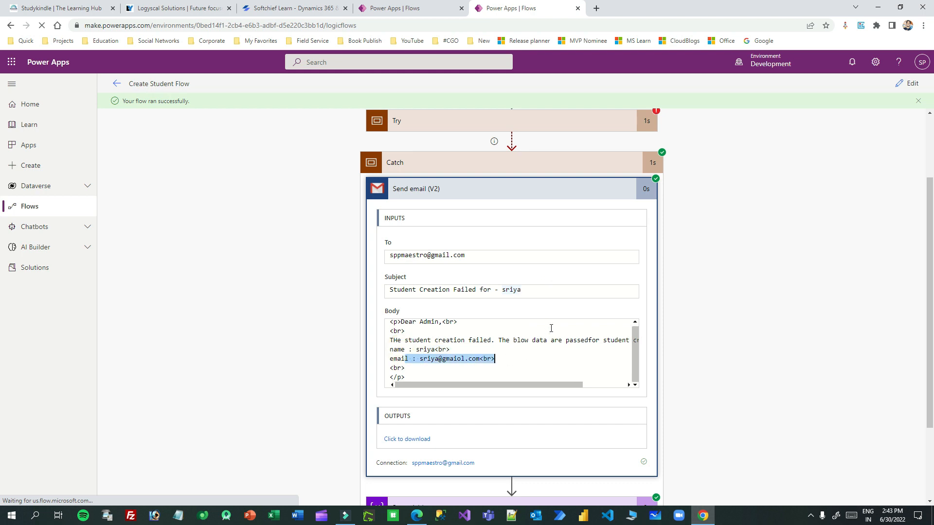
pyautogui.scroll(-2, 551, 328)
# Step: Check the Set variable details and confirm Finally's logged row shows the Failed status
pyautogui.click(513, 393)
pyautogui.scroll(-2, 598, 329)
pyautogui.scroll(-2, 434, 377)
pyautogui.click(498, 466)
pyautogui.scroll(-1, 710, 298)
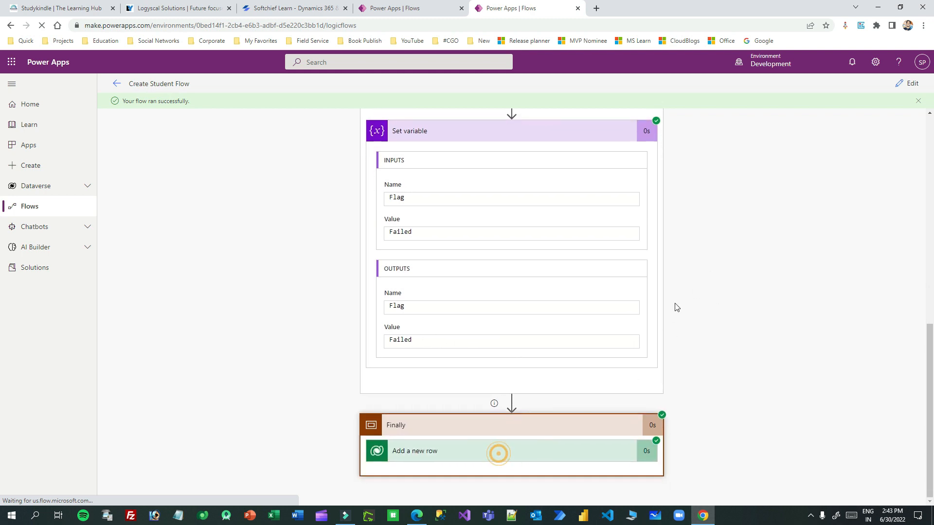
pyautogui.scroll(-4, 539, 360)
pyautogui.moveTo(417, 358); pyautogui.dragTo(536, 357)
pyautogui.click(535, 358)
# Step: Collapse Set variable and Catch, then re-expand Try to show the failed Create New Student
pyautogui.scroll(9, 562, 236)
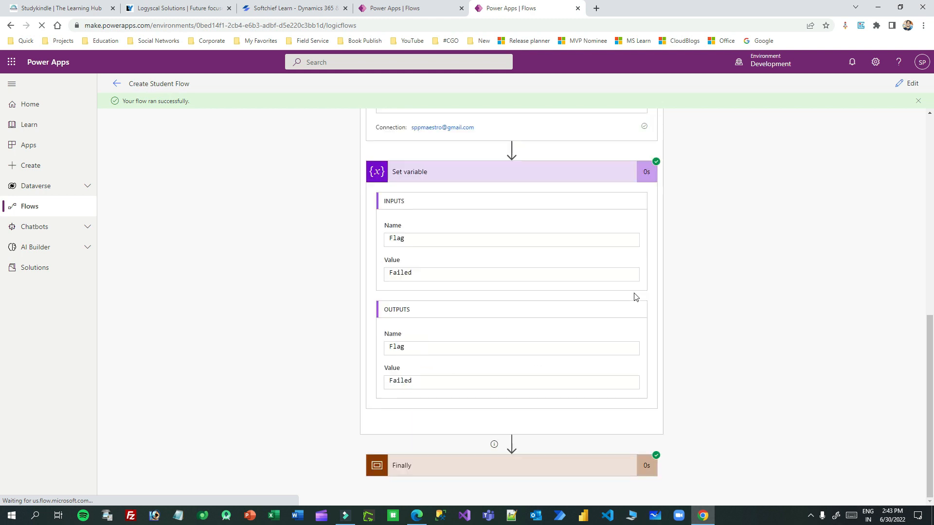
pyautogui.click(532, 365)
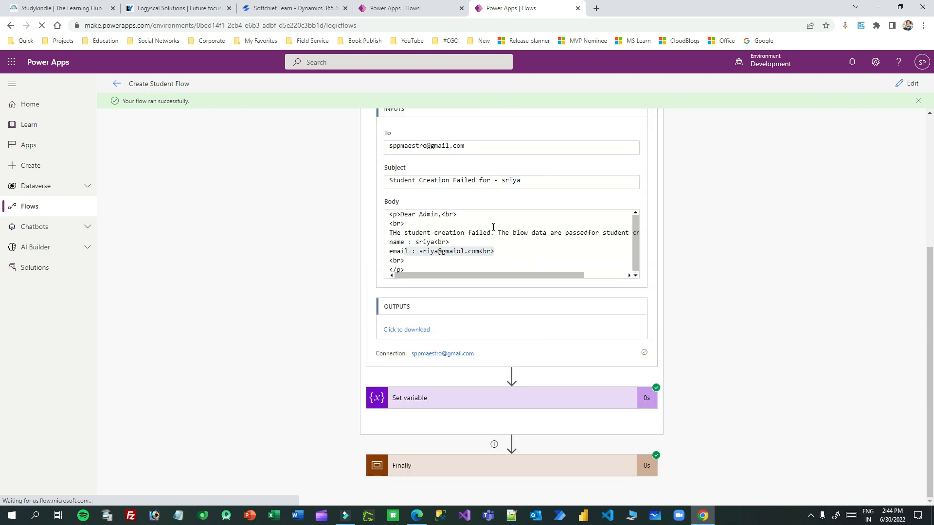
pyautogui.scroll(4, 559, 238)
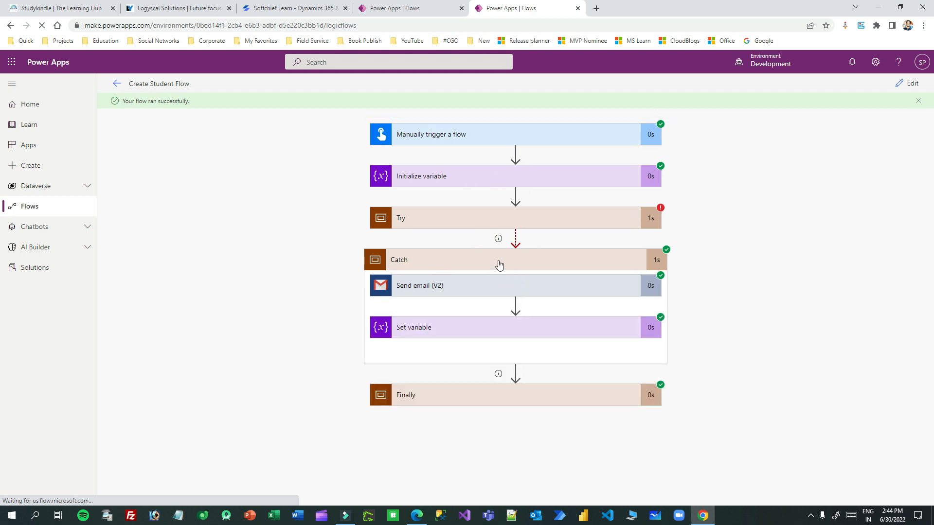
pyautogui.click(544, 267)
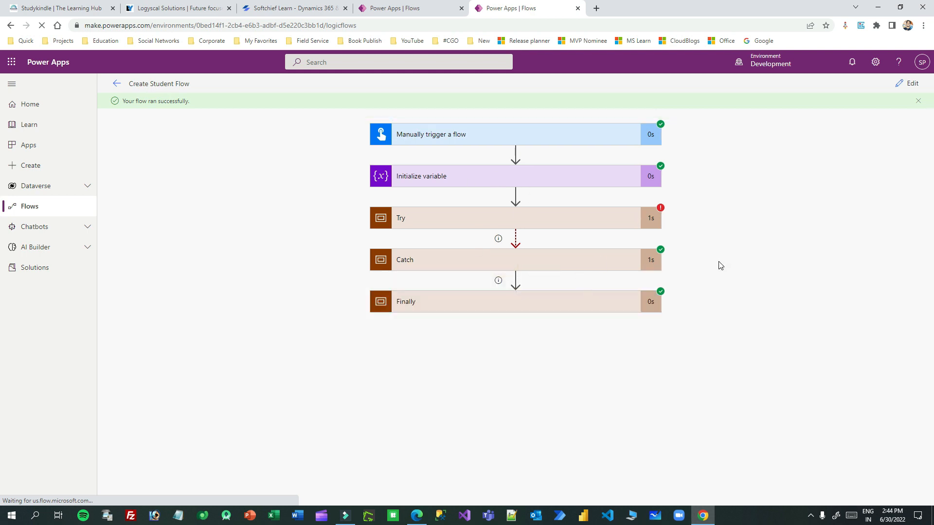
pyautogui.click(564, 221)
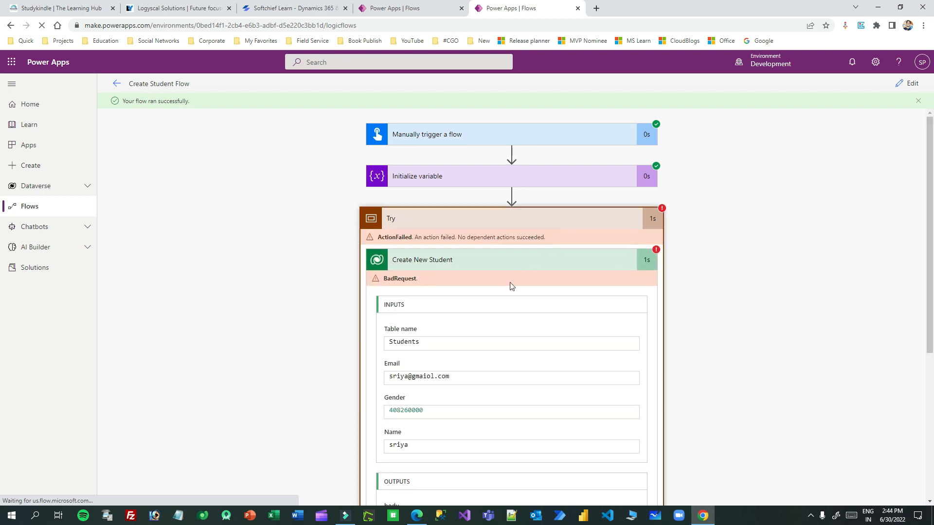
pyautogui.click(452, 265)
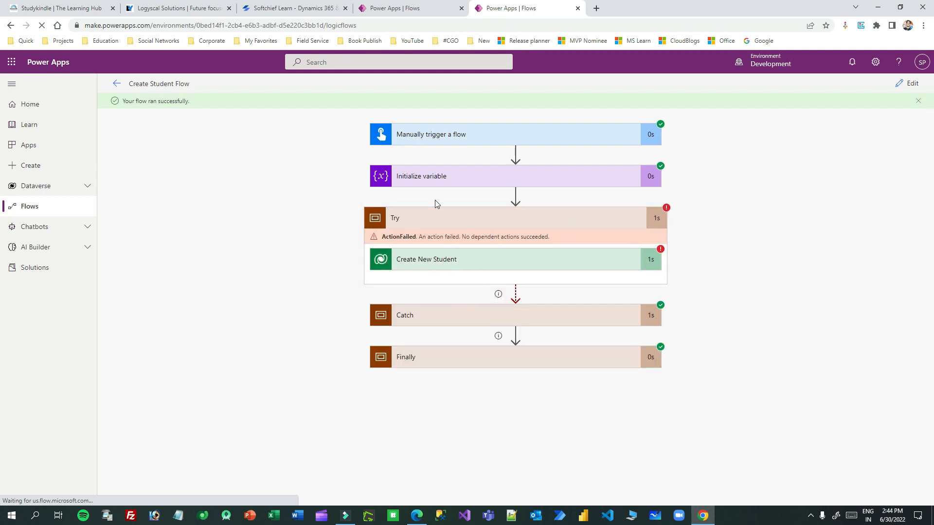